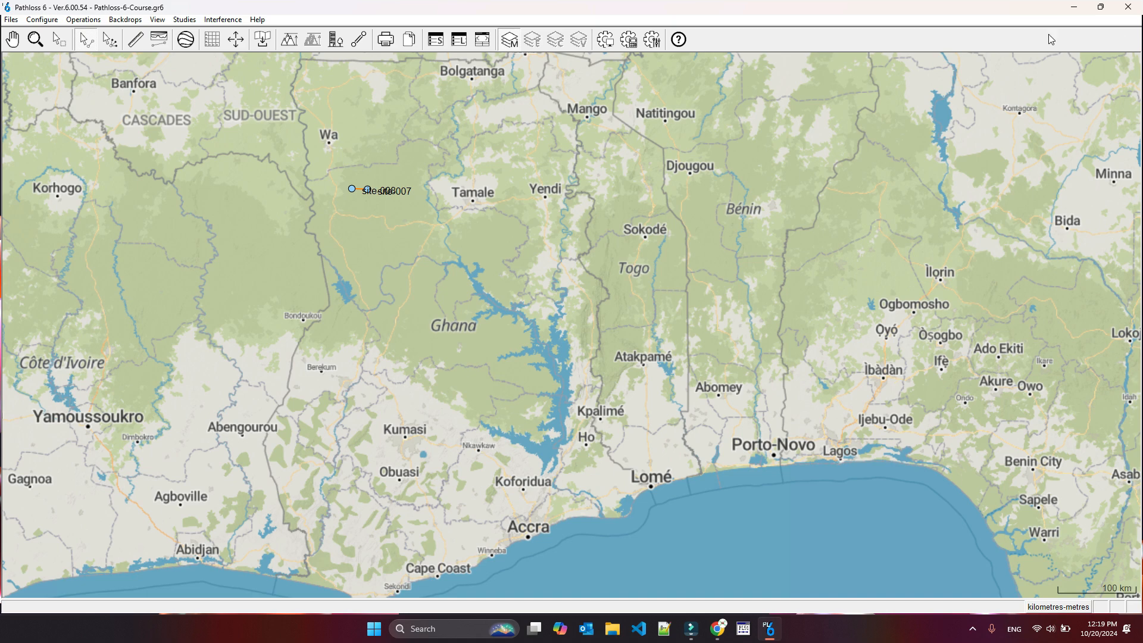
Inspect the primary DEM settings in the GIS setup, including the digital elevation model and its data folder, and close without changes
click(42, 19)
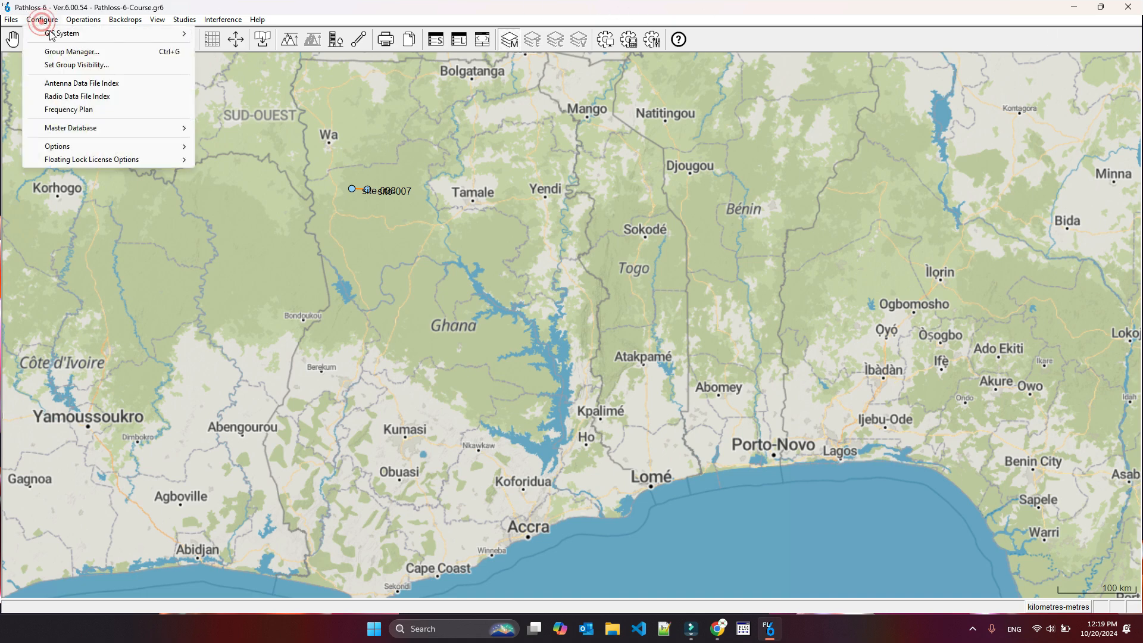
mouse_move(56, 31)
click(241, 94)
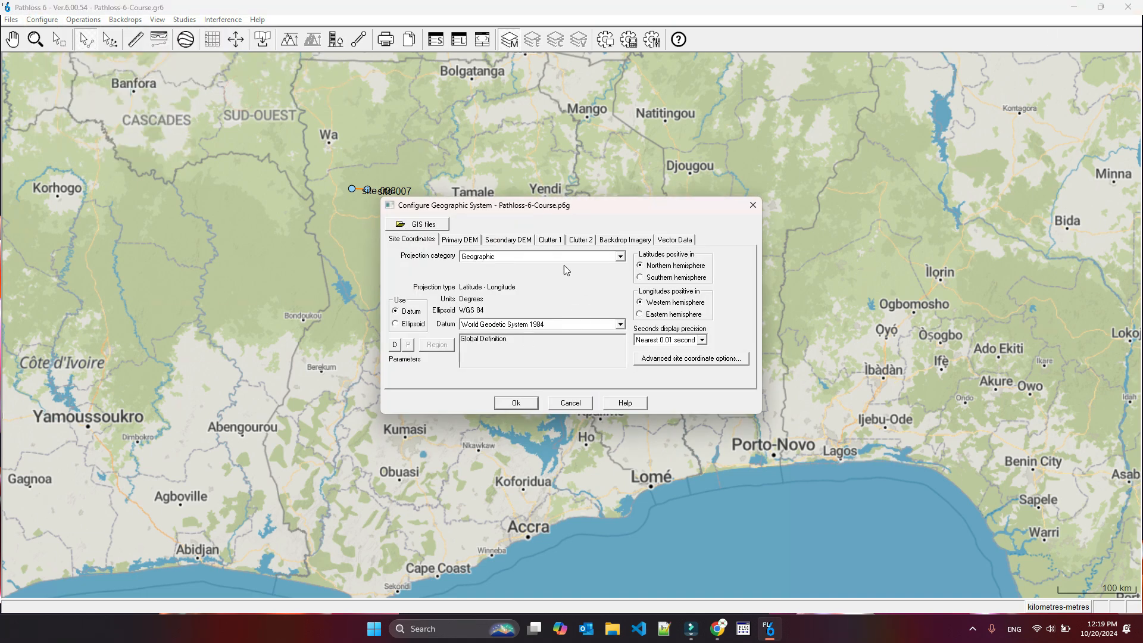
click(460, 242)
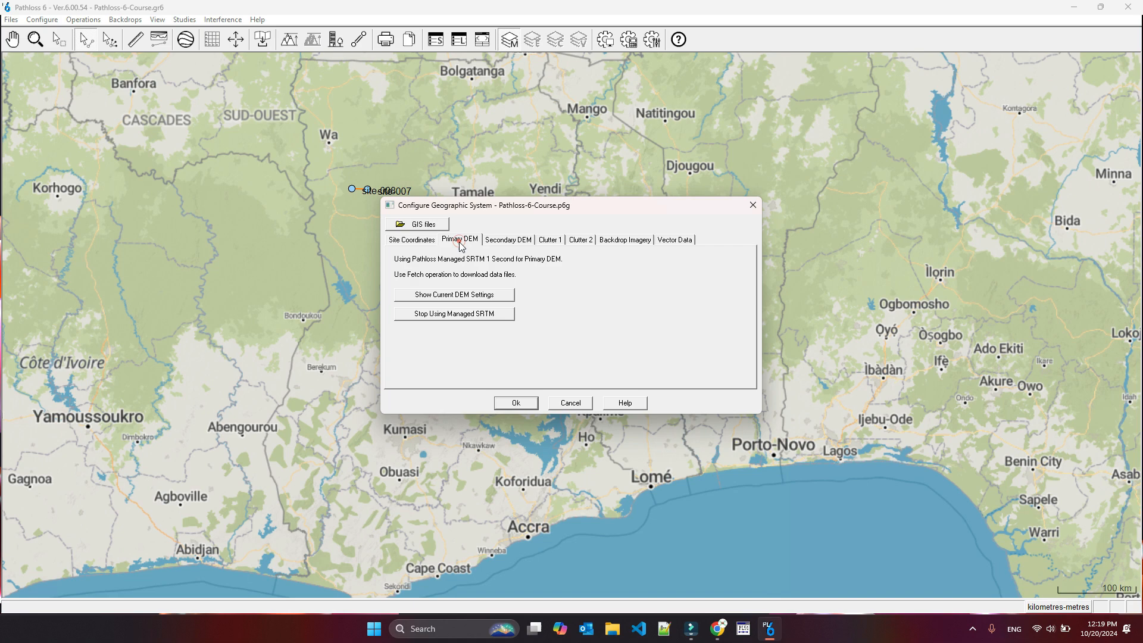
click(456, 294)
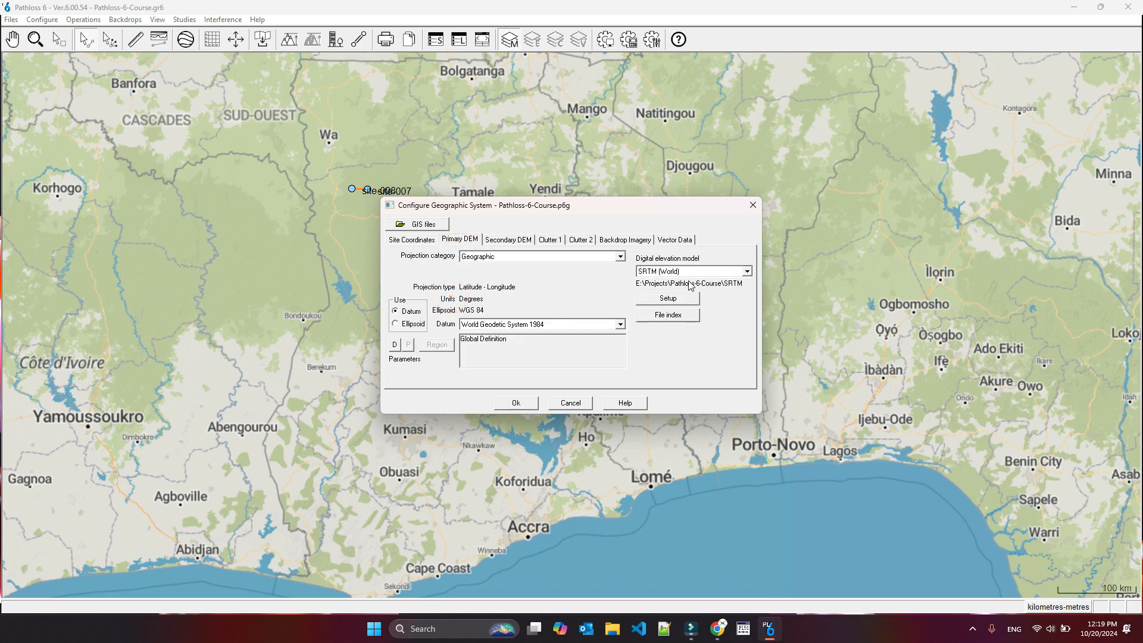
click(570, 402)
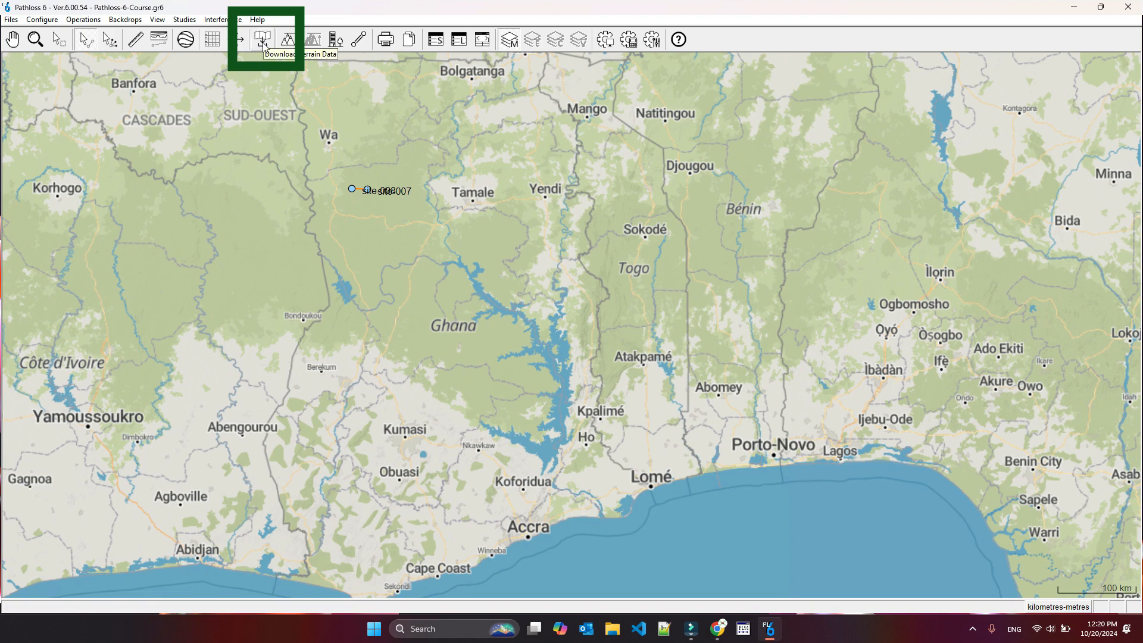
Examine the GIS system options for terrain data download, clutter data sources and the network display's tiled map backdrop
click(47, 22)
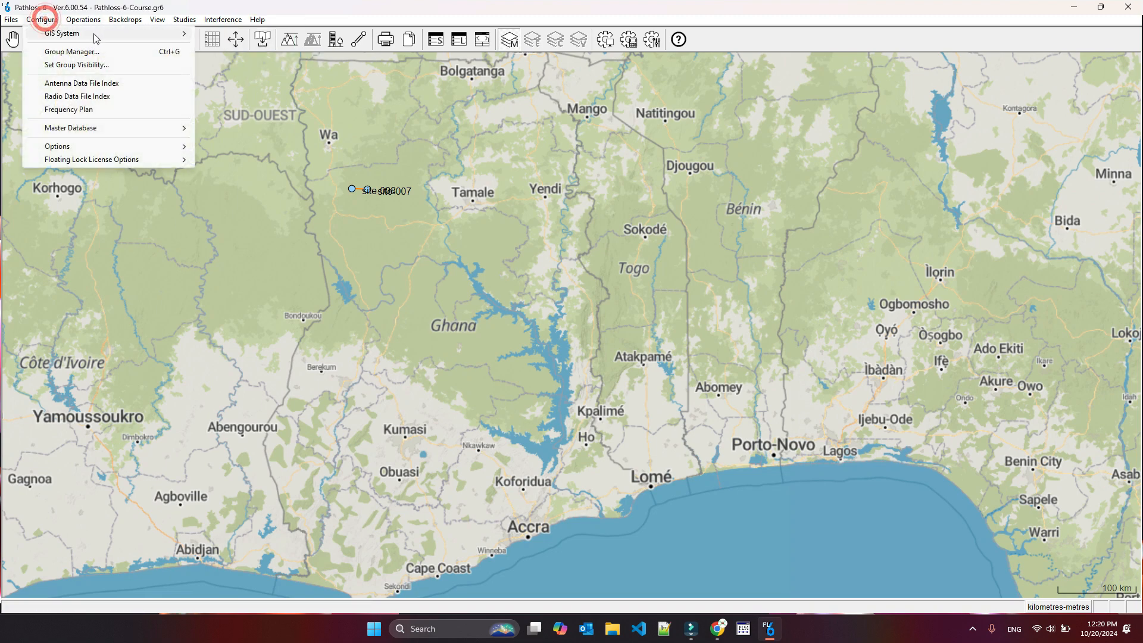
mouse_move(107, 37)
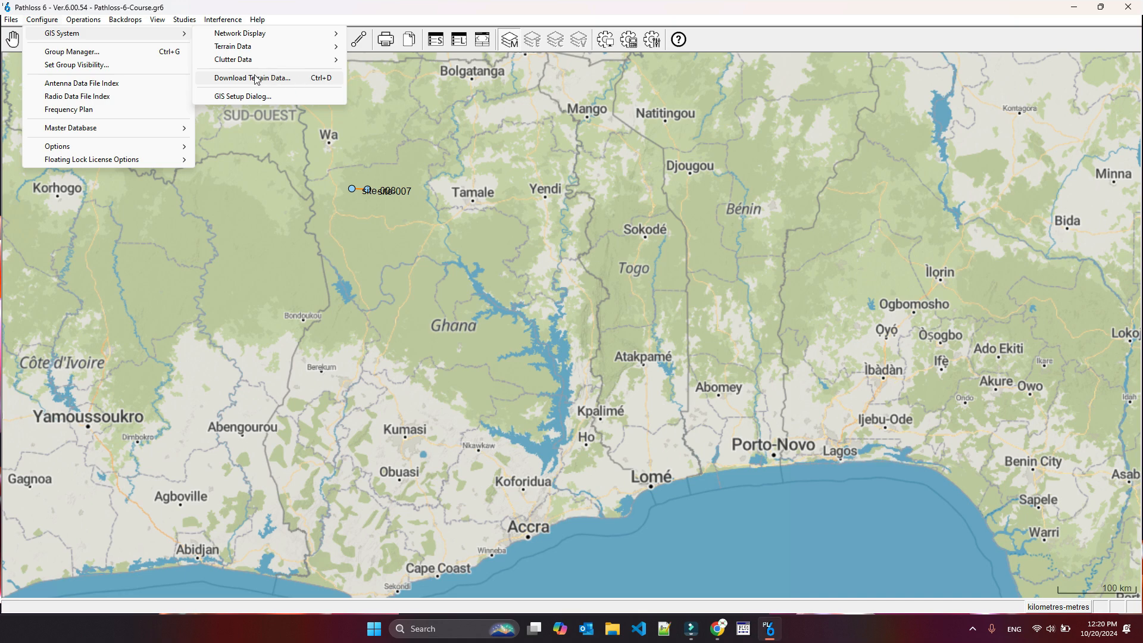
click(483, 252)
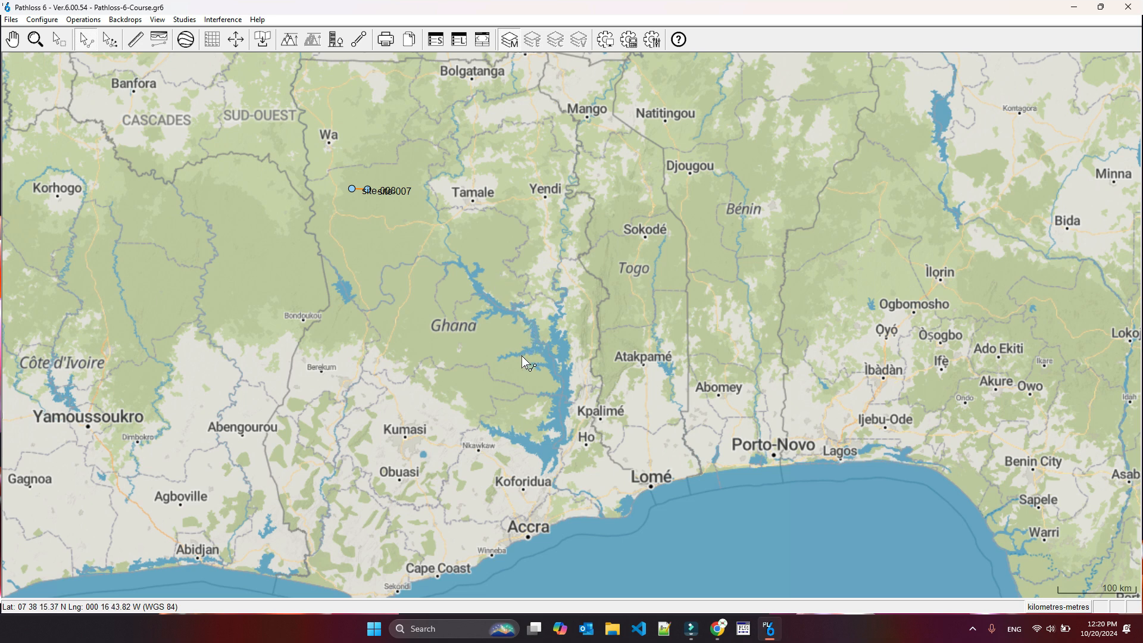
click(47, 22)
mouse_move(62, 34)
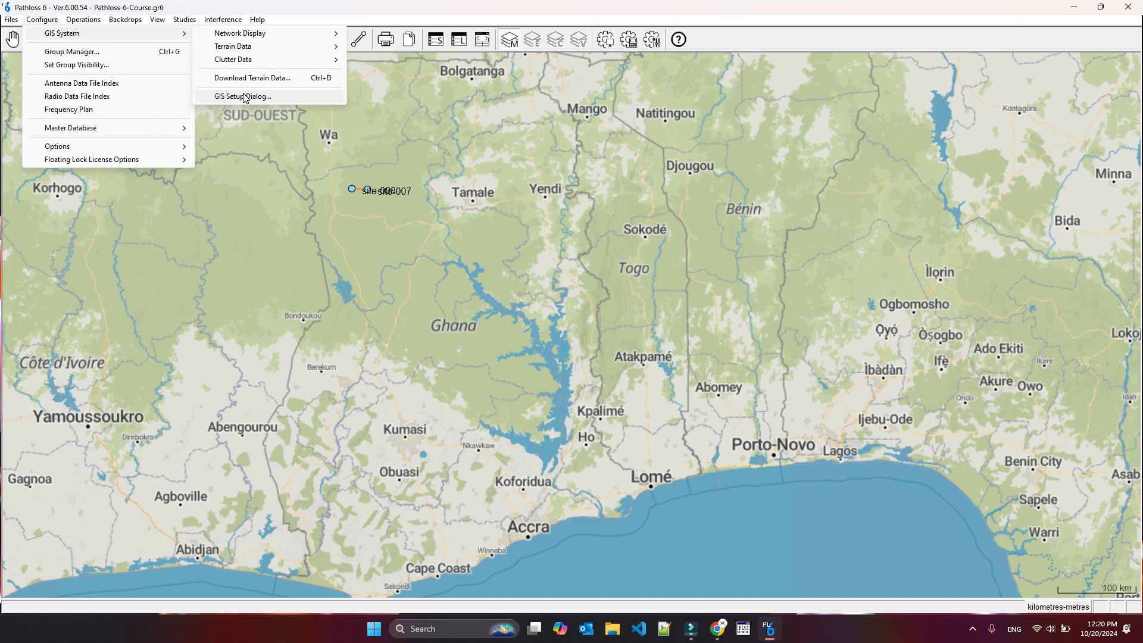
mouse_move(240, 65)
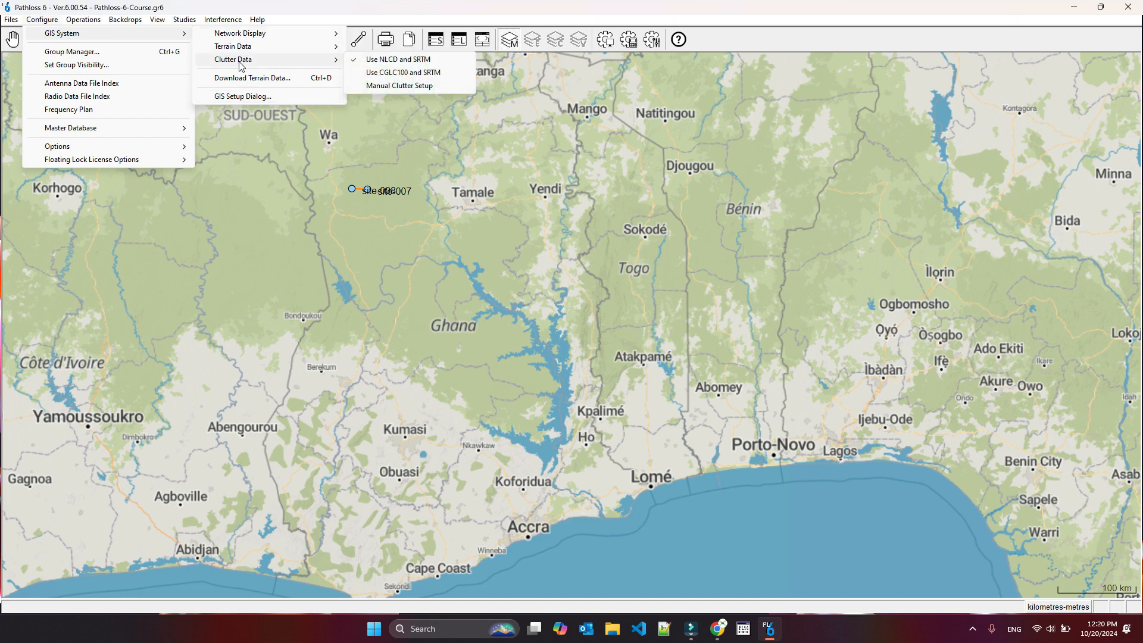
click(516, 335)
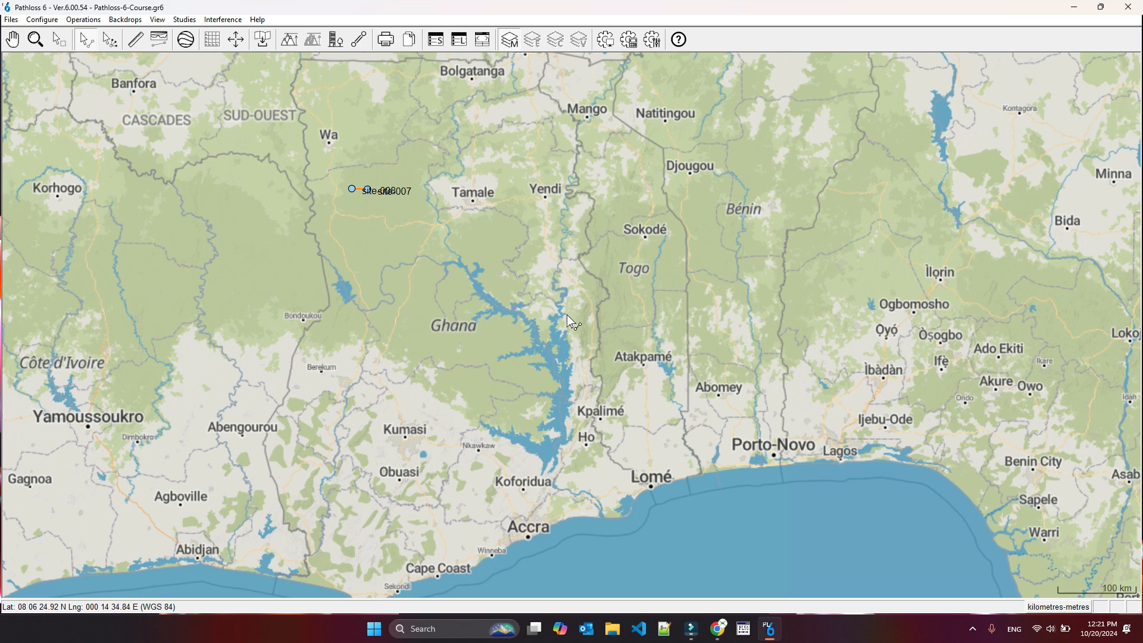
click(46, 21)
mouse_move(140, 35)
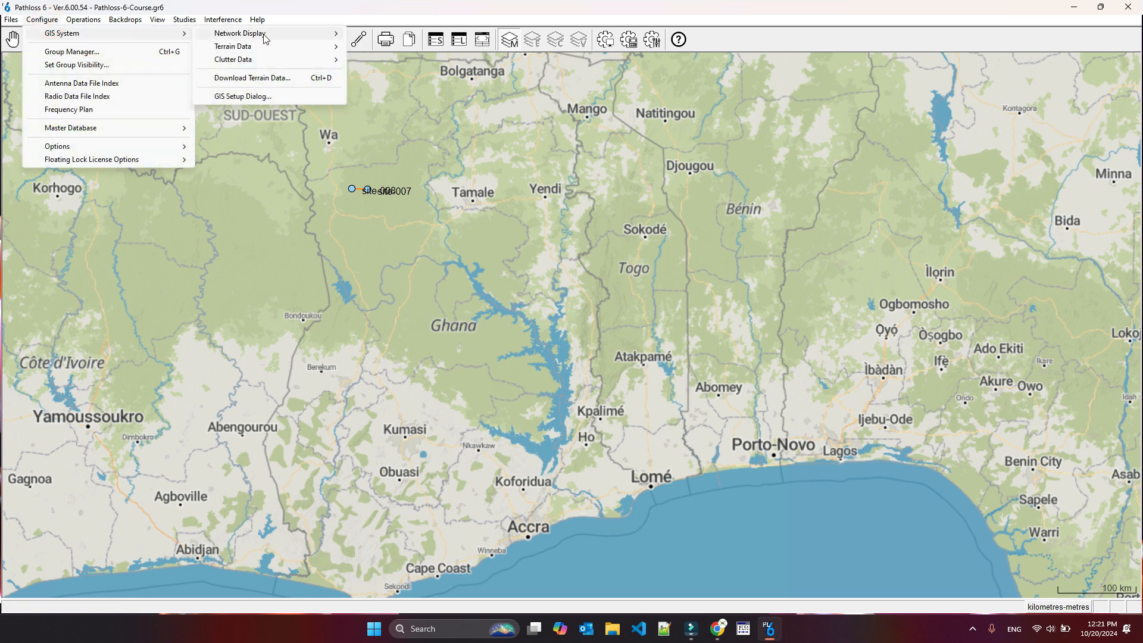
mouse_move(276, 38)
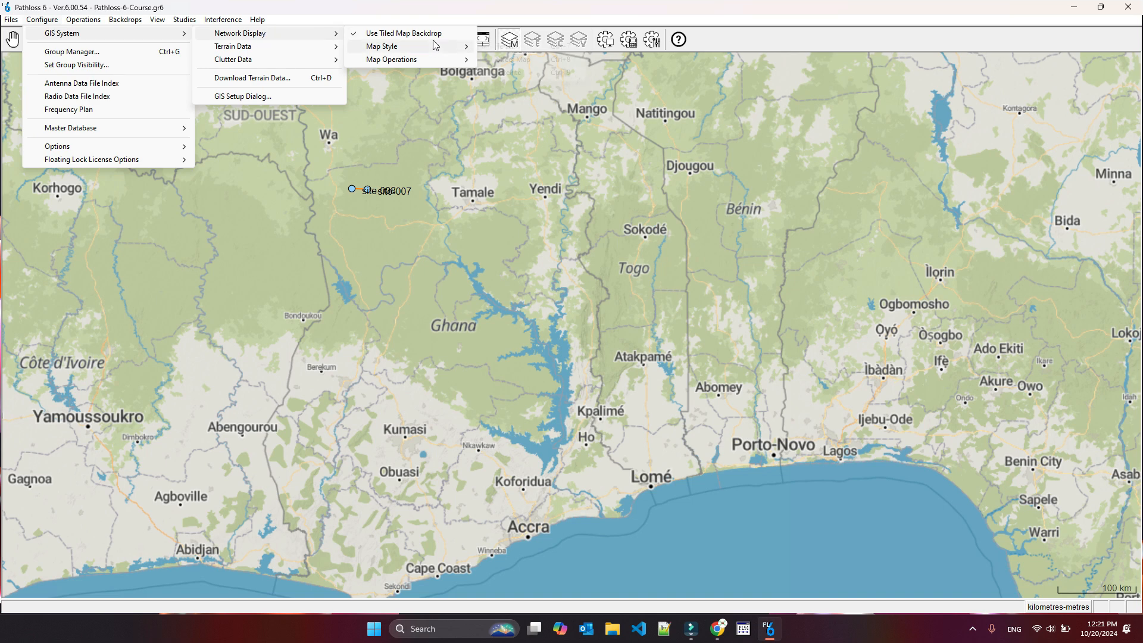
mouse_move(433, 41)
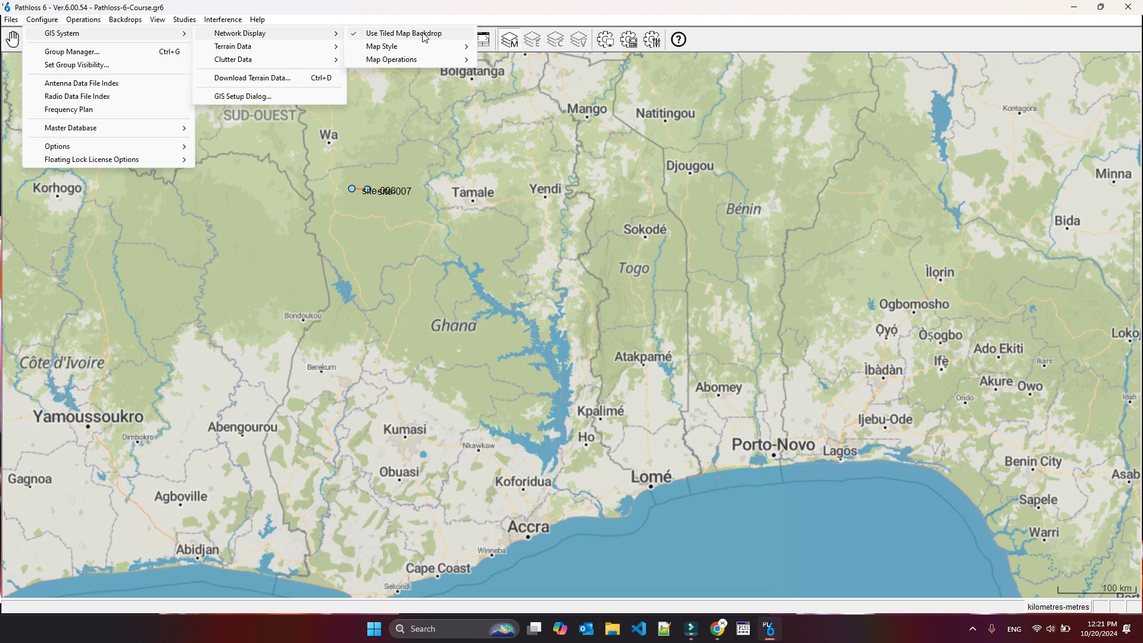
click(465, 276)
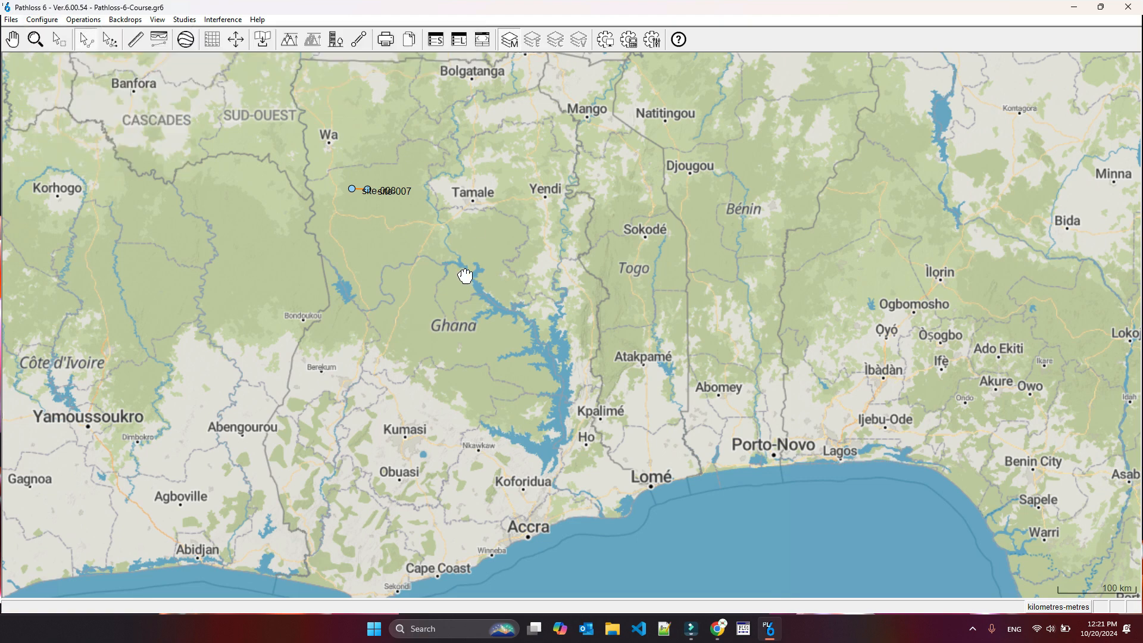
Turn off automatic map tile downloading for the network display and check the map's behaviour over southern Spain
scroll(572, 325, down, 3)
scroll(572, 325, up, 3)
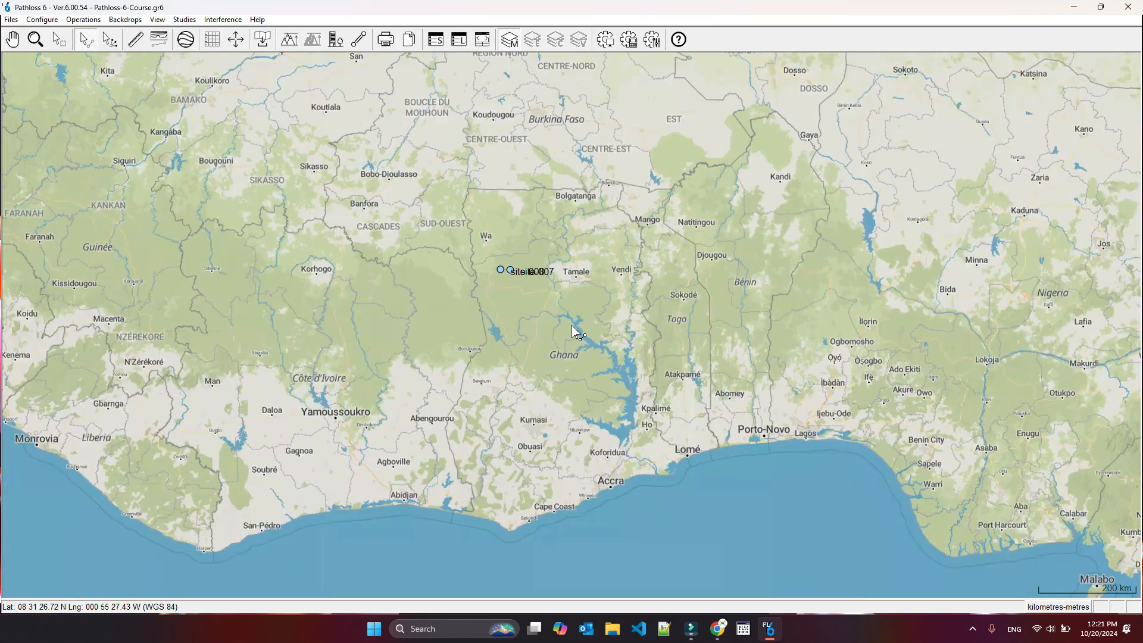
scroll(571, 325, up, 1)
drag(594, 353, 563, 331)
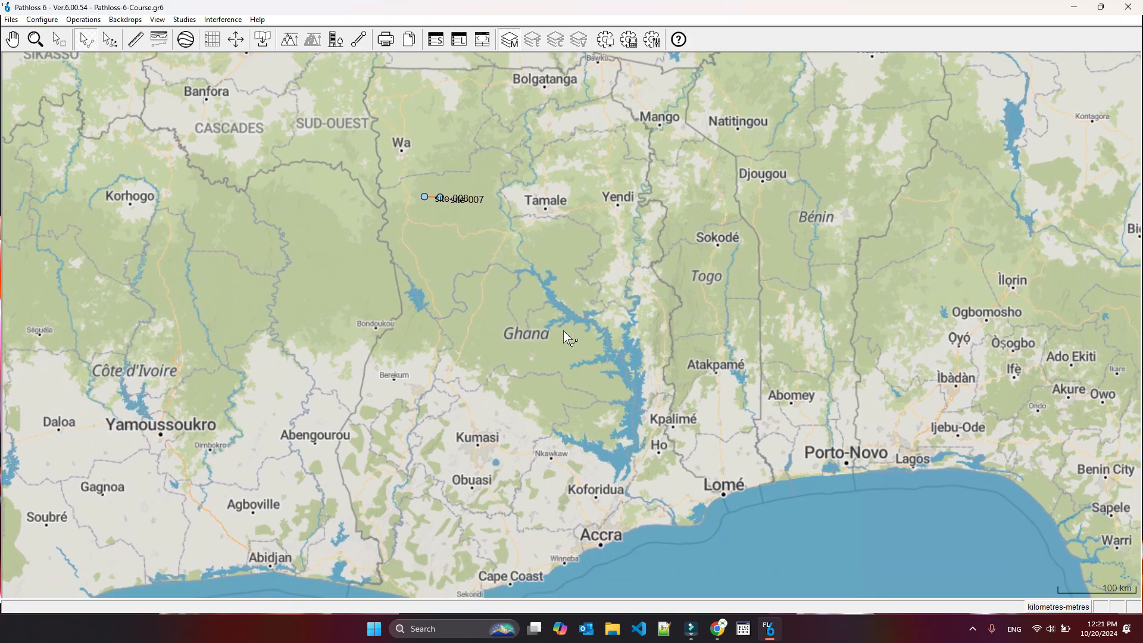
click(52, 18)
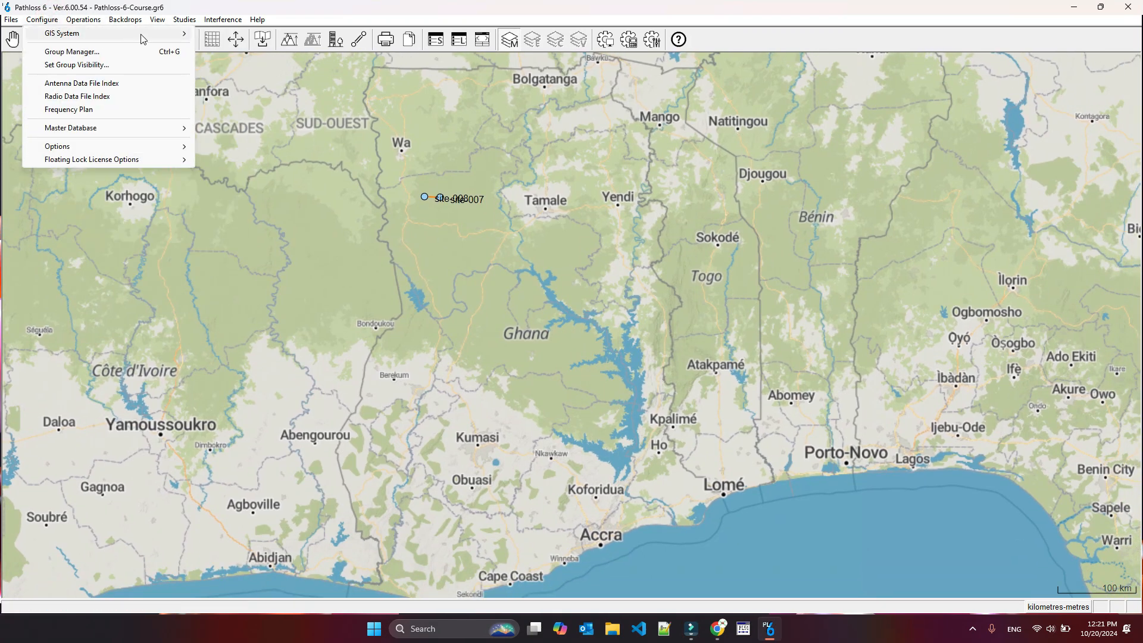
mouse_move(420, 62)
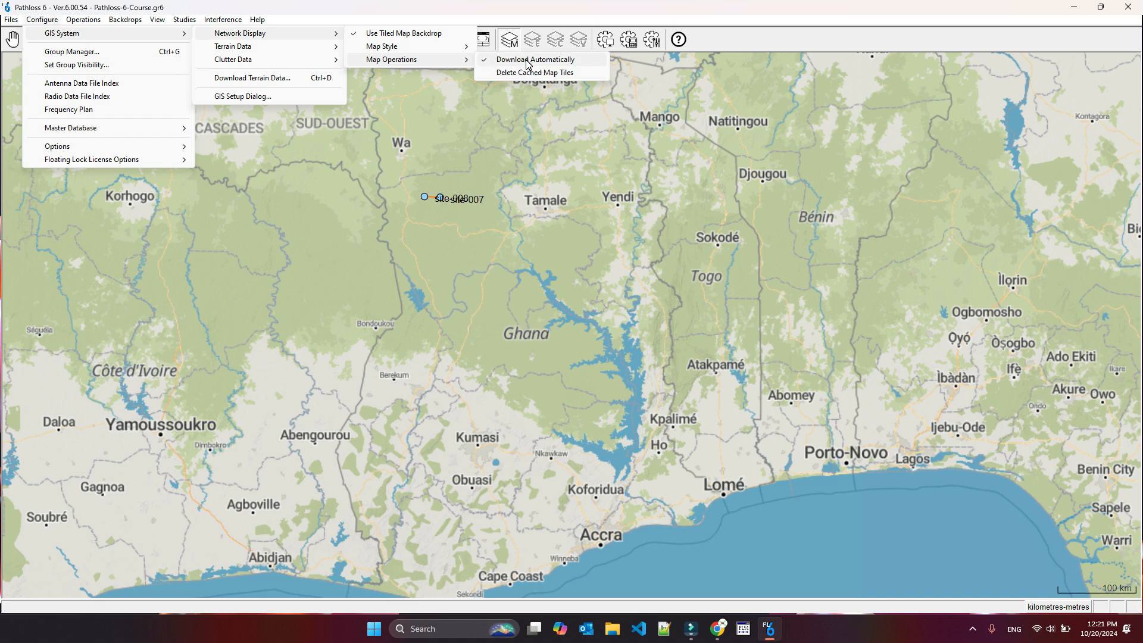
click(527, 61)
scroll(571, 326, down, 5)
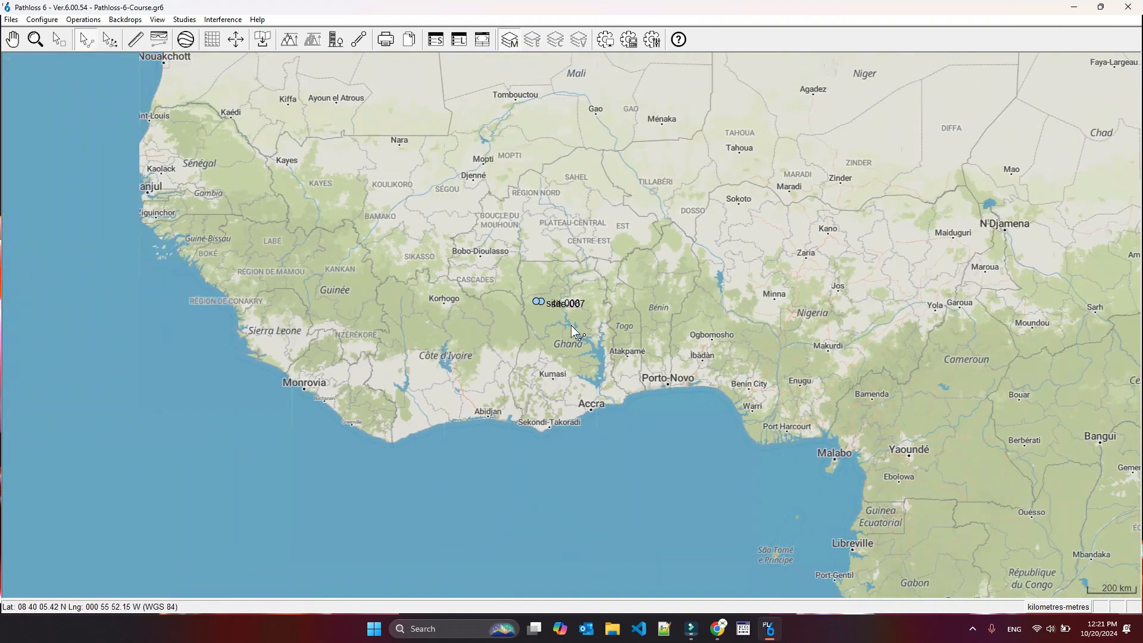
scroll(571, 324, down, 2)
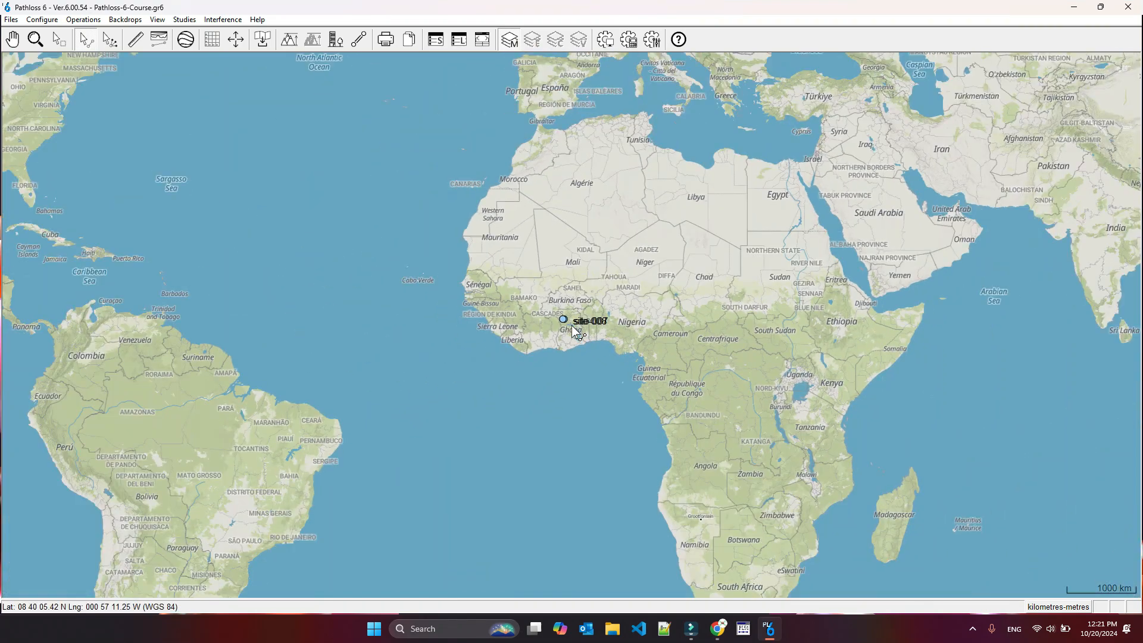
drag(454, 149, 403, 314)
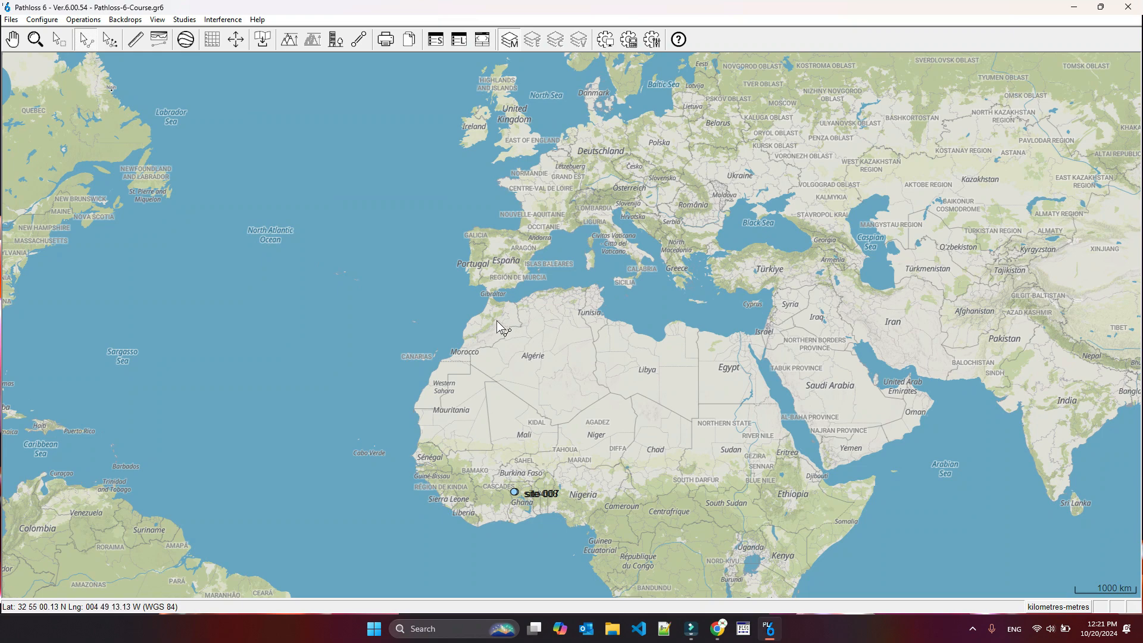
scroll(573, 326, up, 1)
scroll(572, 326, up, 1)
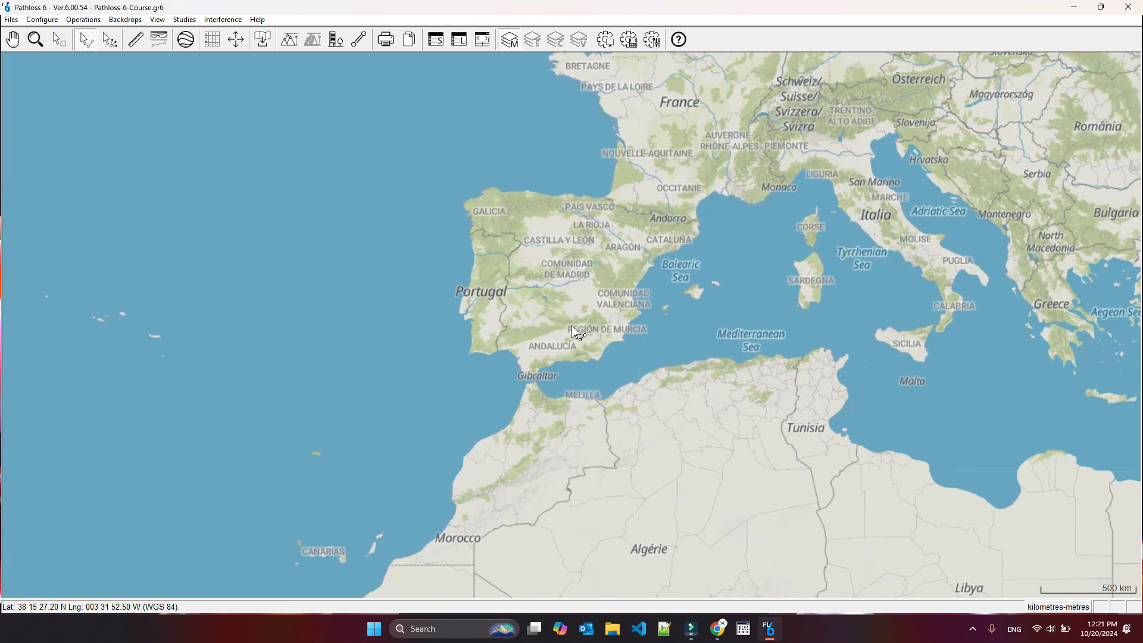
scroll(571, 325, up, 2)
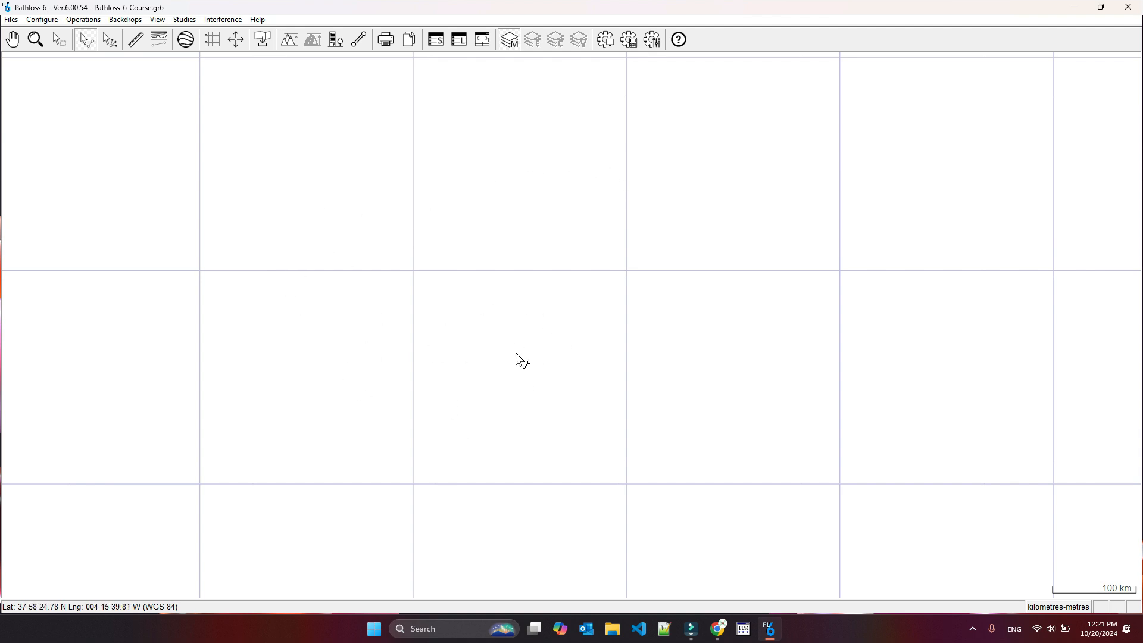
Turn automatic map tile downloading back on for the network display and check the backdrop from Spain down to Ghana
click(42, 20)
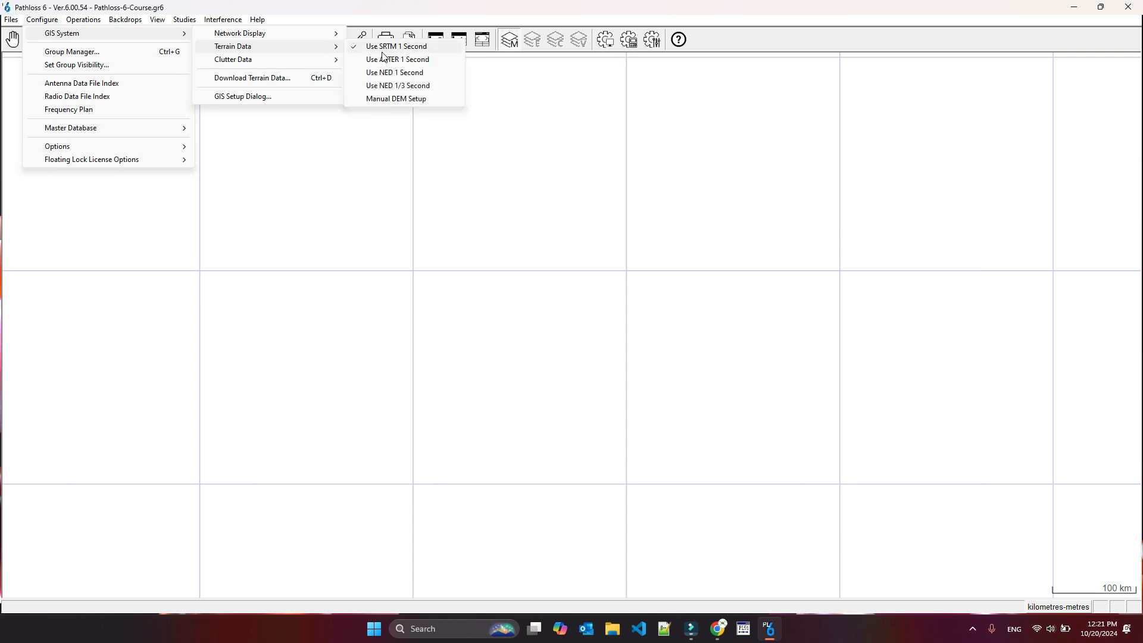
click(510, 59)
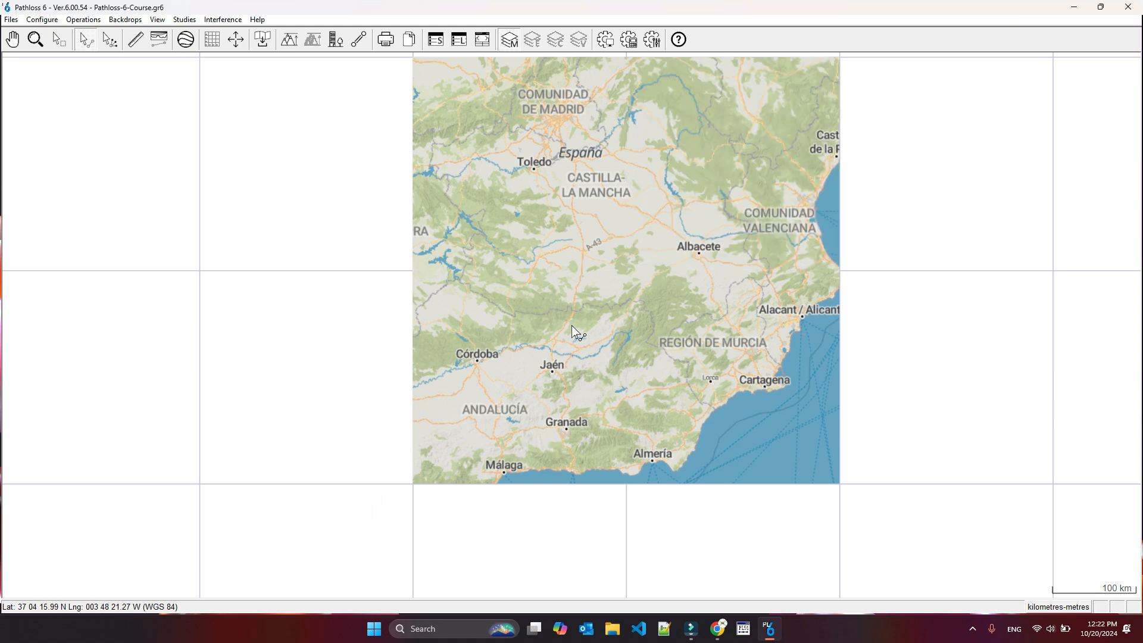
scroll(571, 325, down, 5)
drag(613, 413, 578, 285)
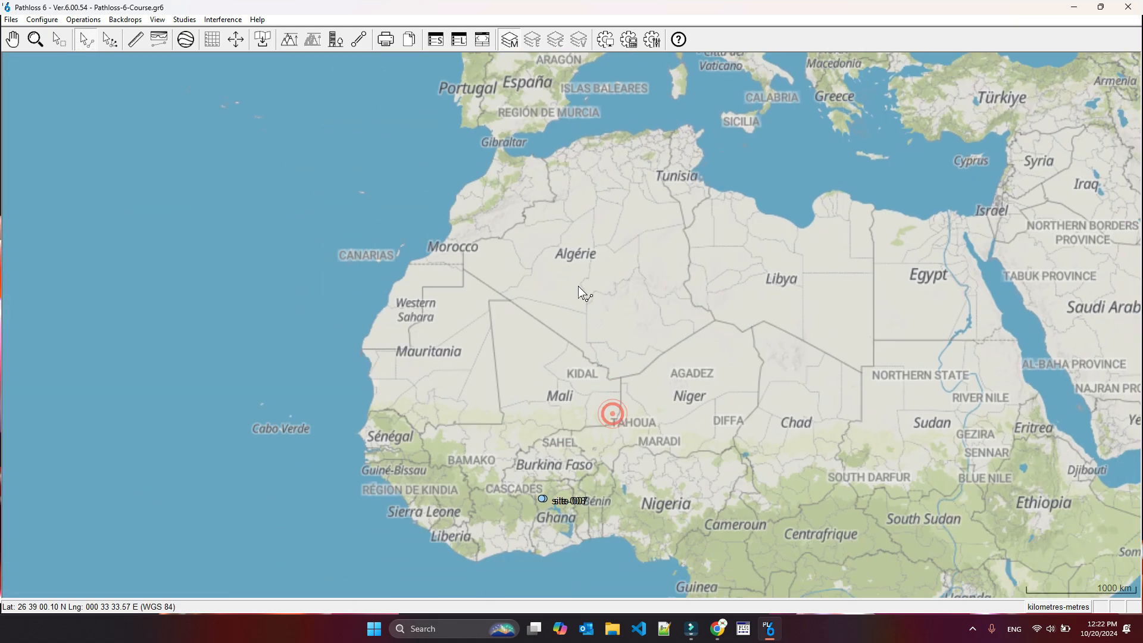
drag(619, 379, 584, 222)
drag(573, 320, 583, 256)
scroll(544, 306, up, 2)
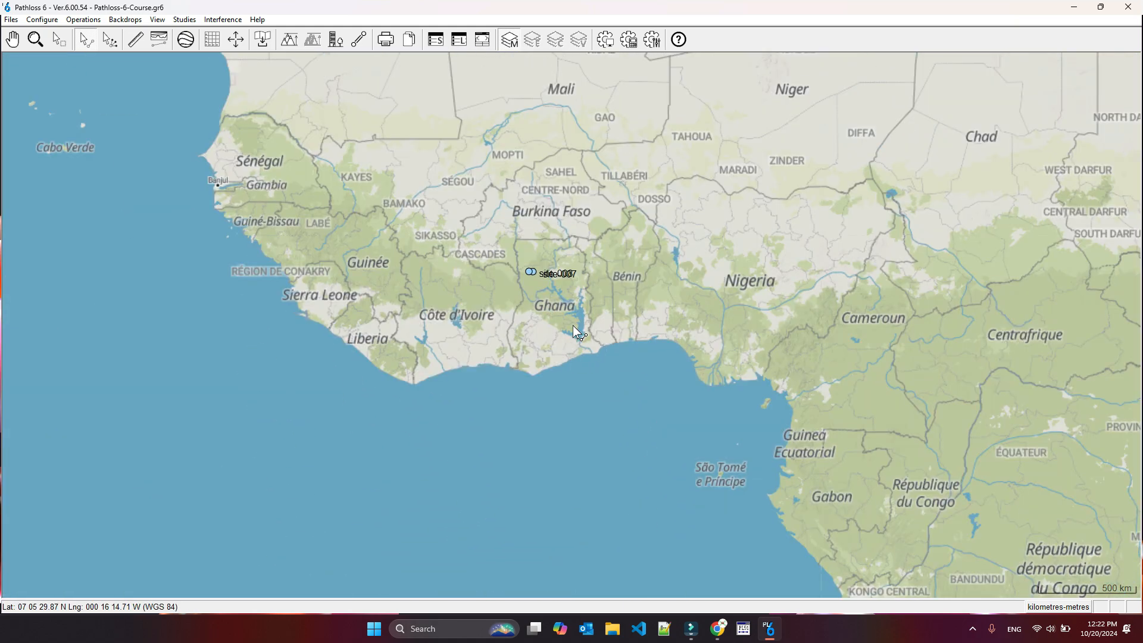
scroll(573, 325, up, 3)
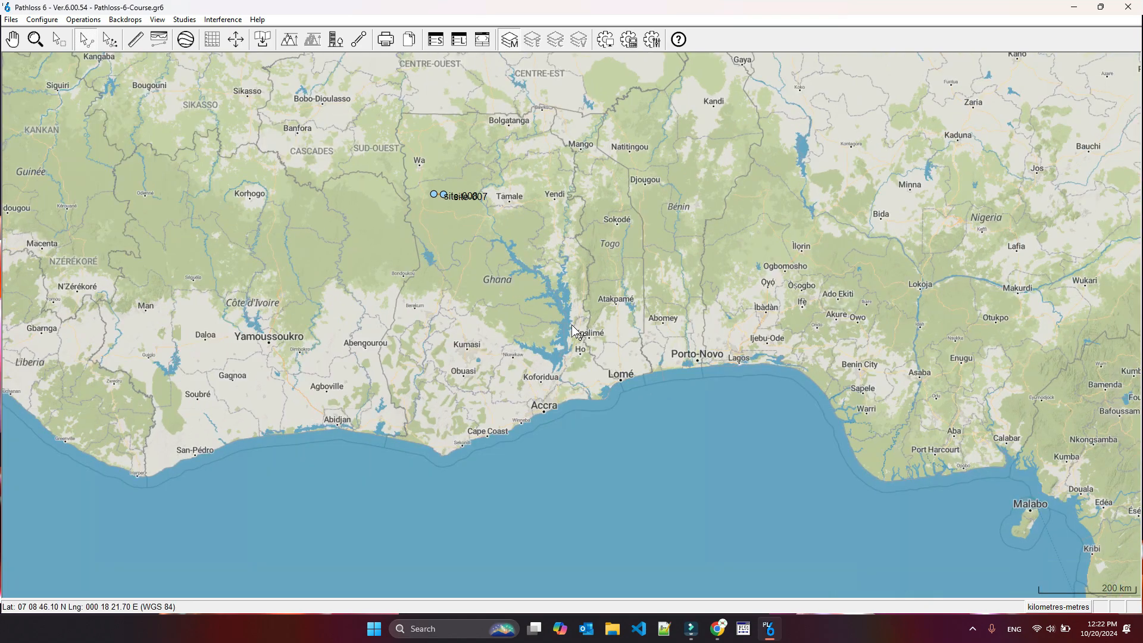
scroll(571, 324, up, 2)
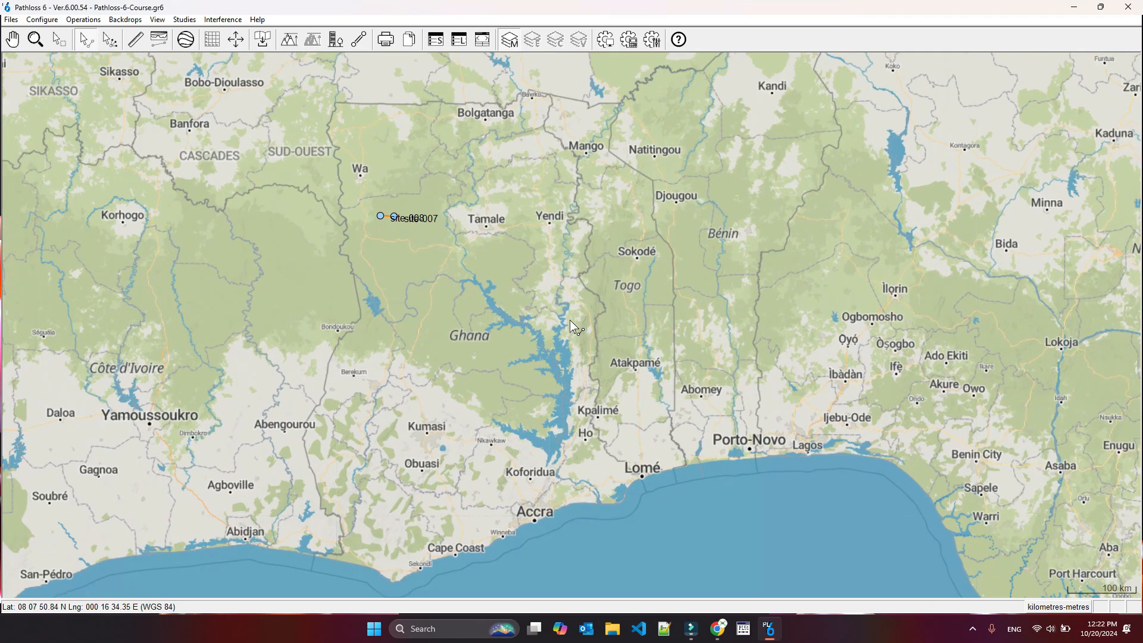
drag(569, 320, 562, 322)
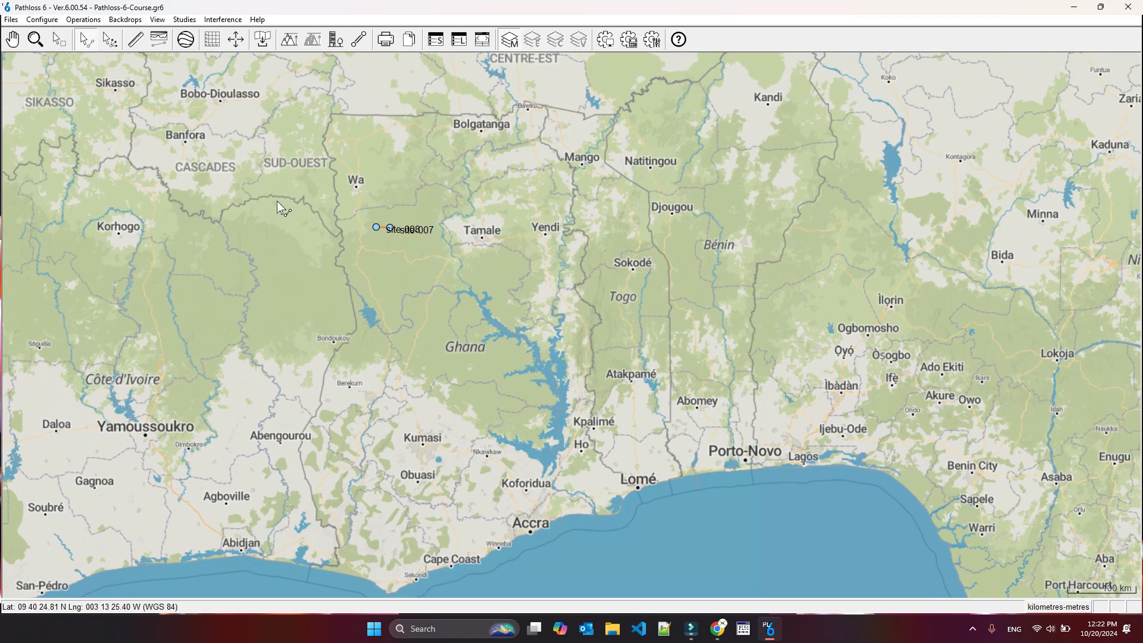
Change the network display's tiled map style to Street Map
click(73, 19)
click(42, 19)
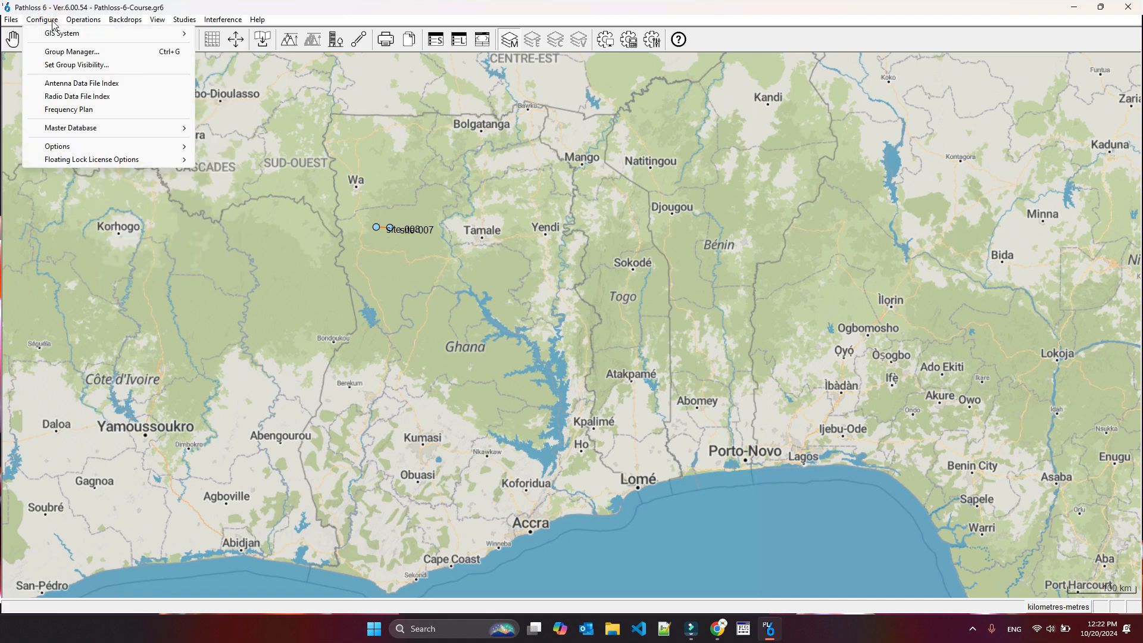
mouse_move(123, 37)
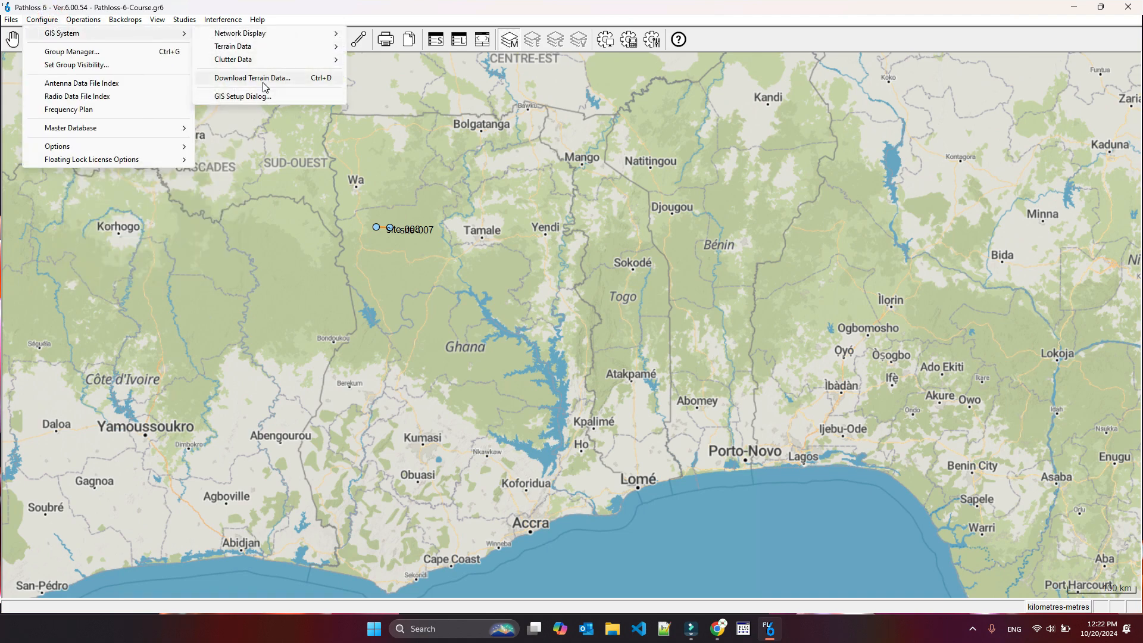
mouse_move(265, 35)
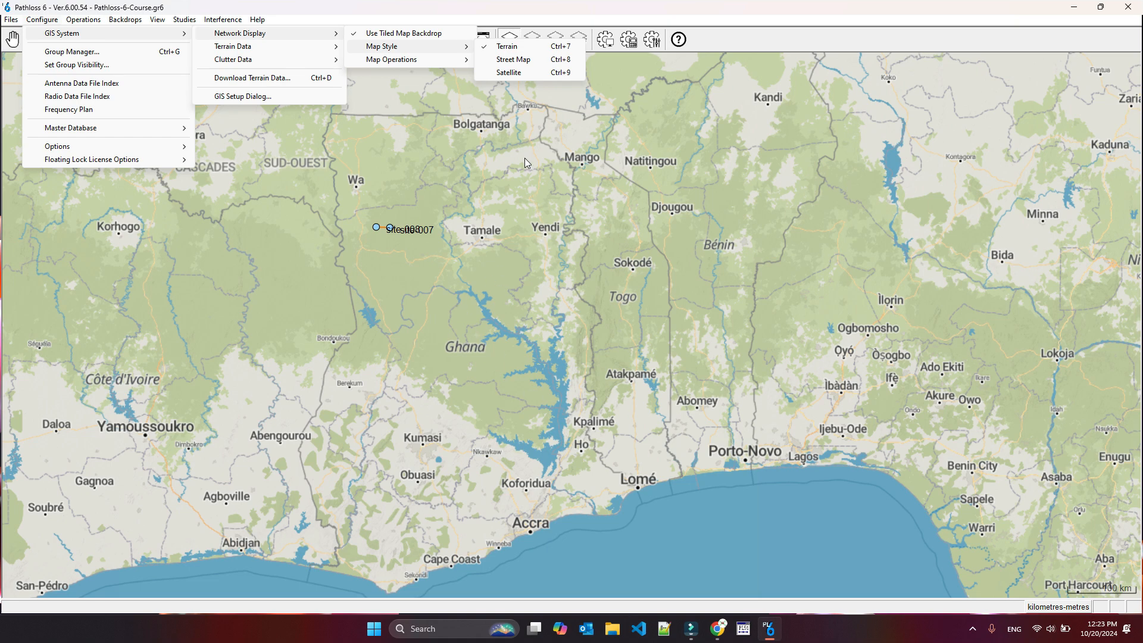
click(404, 47)
click(510, 59)
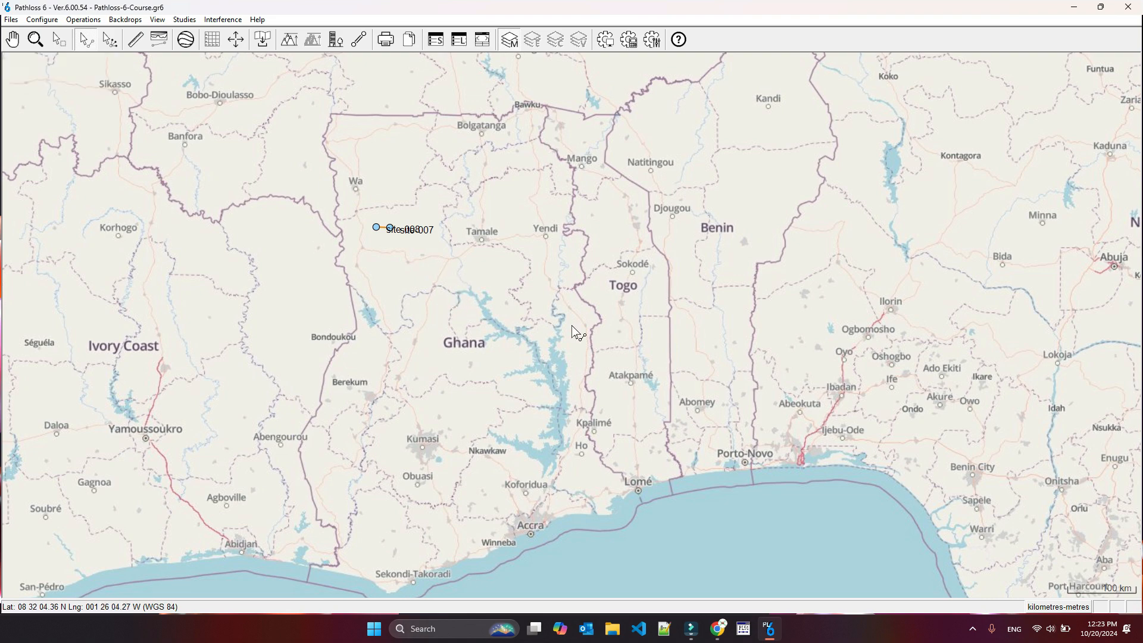
Examine the Street Map backdrop over Ghana at several zoom levels around the two sites
scroll(571, 327, up, 5)
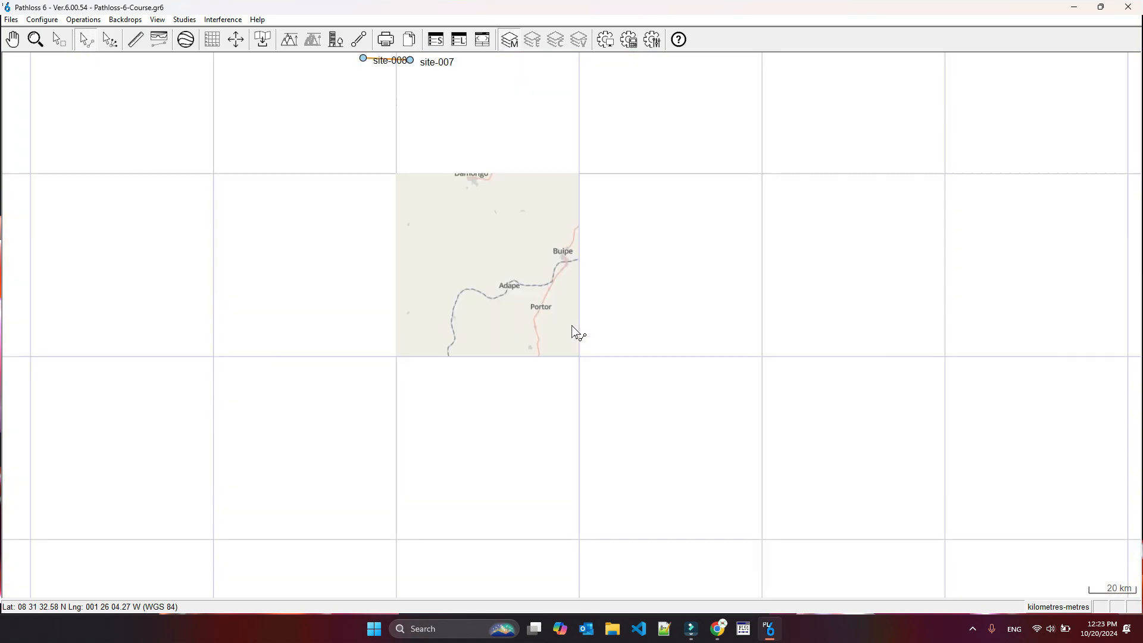
scroll(572, 327, up, 1)
scroll(571, 326, up, 1)
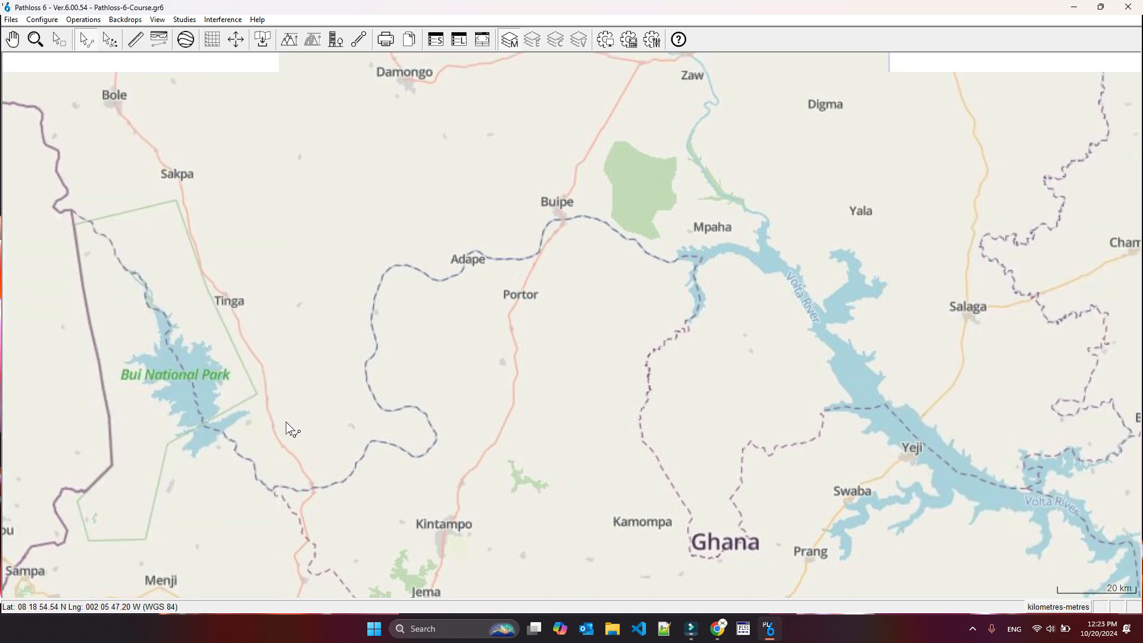
scroll(572, 327, down, 4)
scroll(573, 330, down, 2)
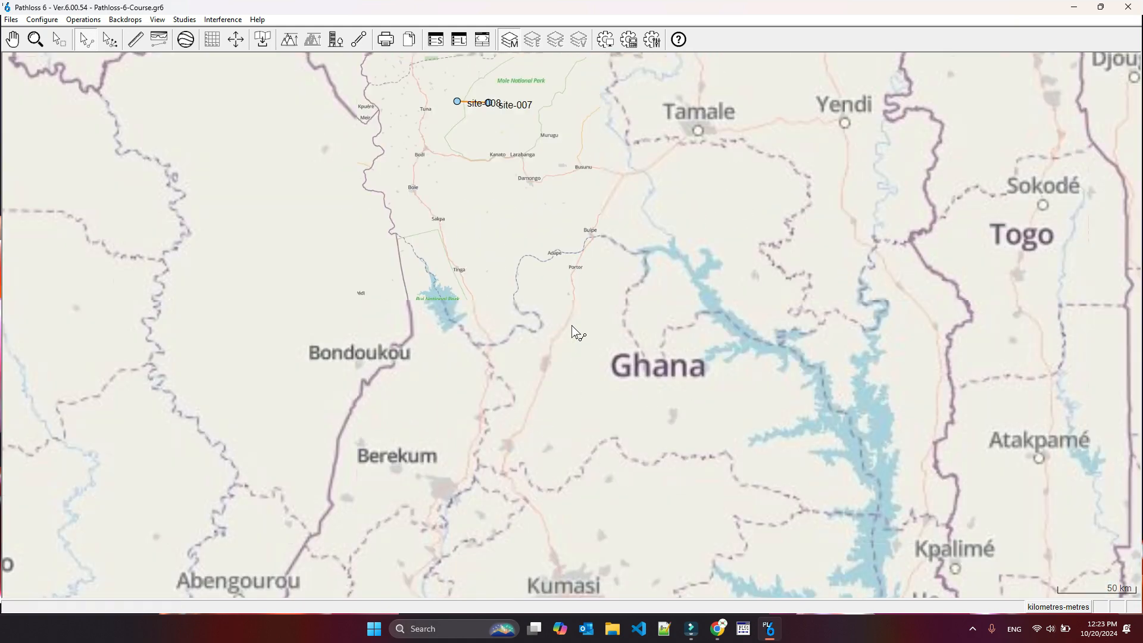
scroll(573, 331, up, 3)
scroll(573, 331, down, 3)
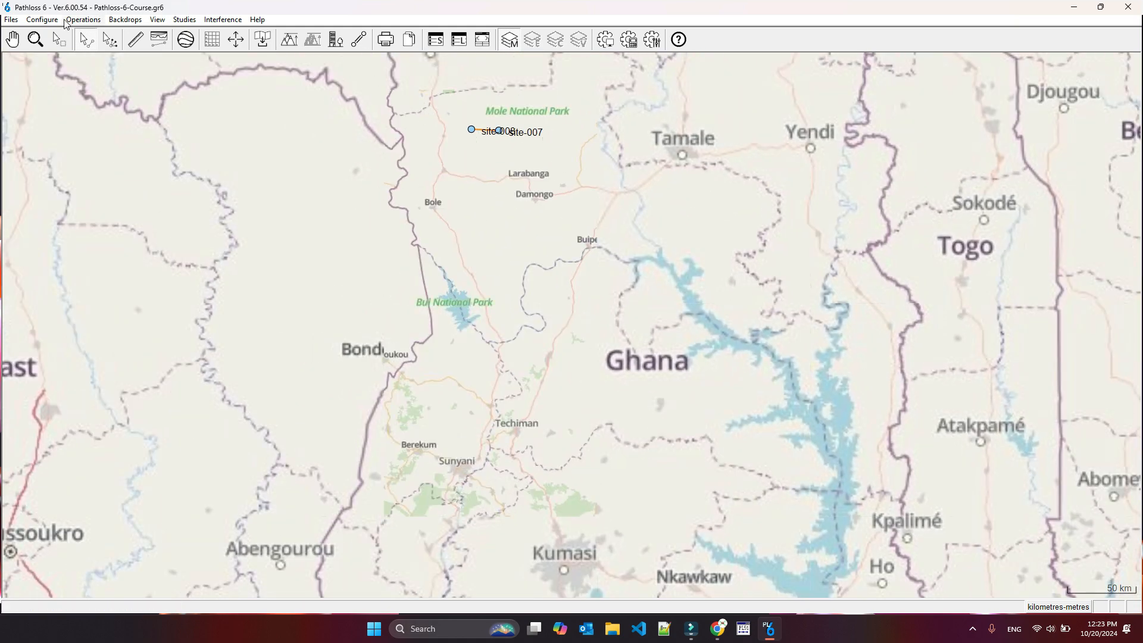
Change the network display's tiled map style to Satellite and view the imagery over West Africa
click(42, 19)
mouse_move(83, 34)
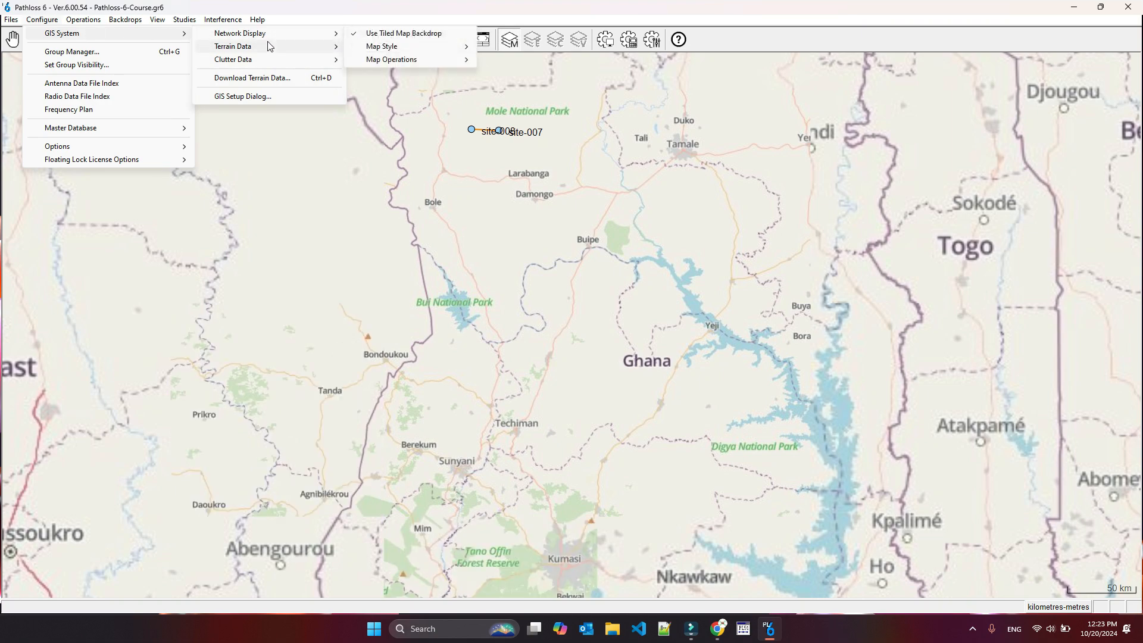
mouse_move(306, 33)
mouse_move(381, 46)
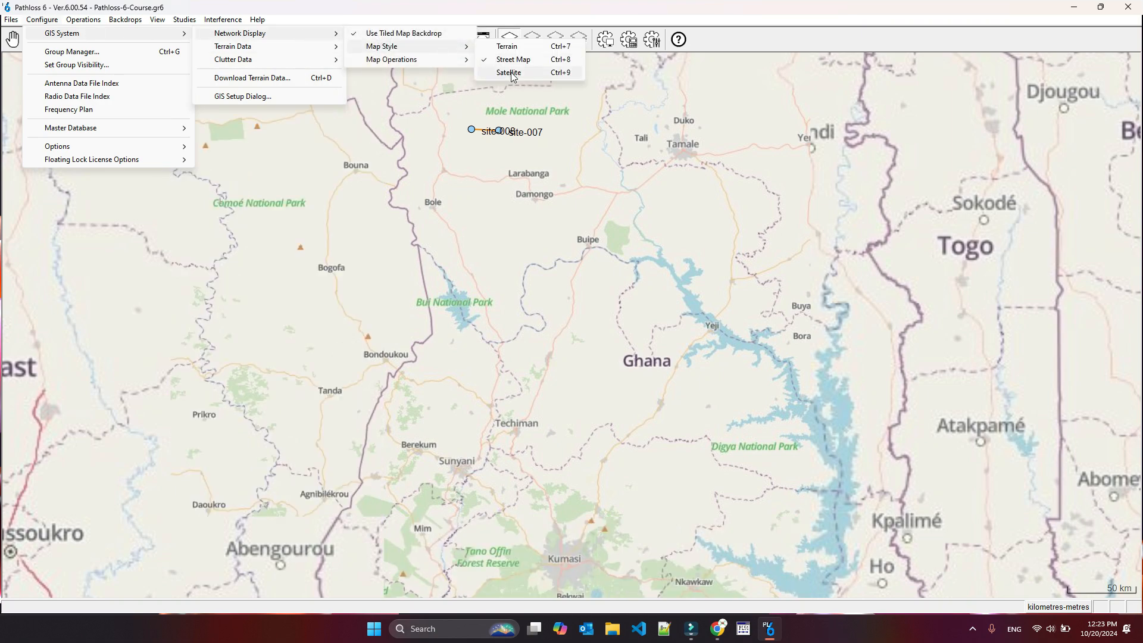
click(513, 77)
scroll(571, 325, down, 1)
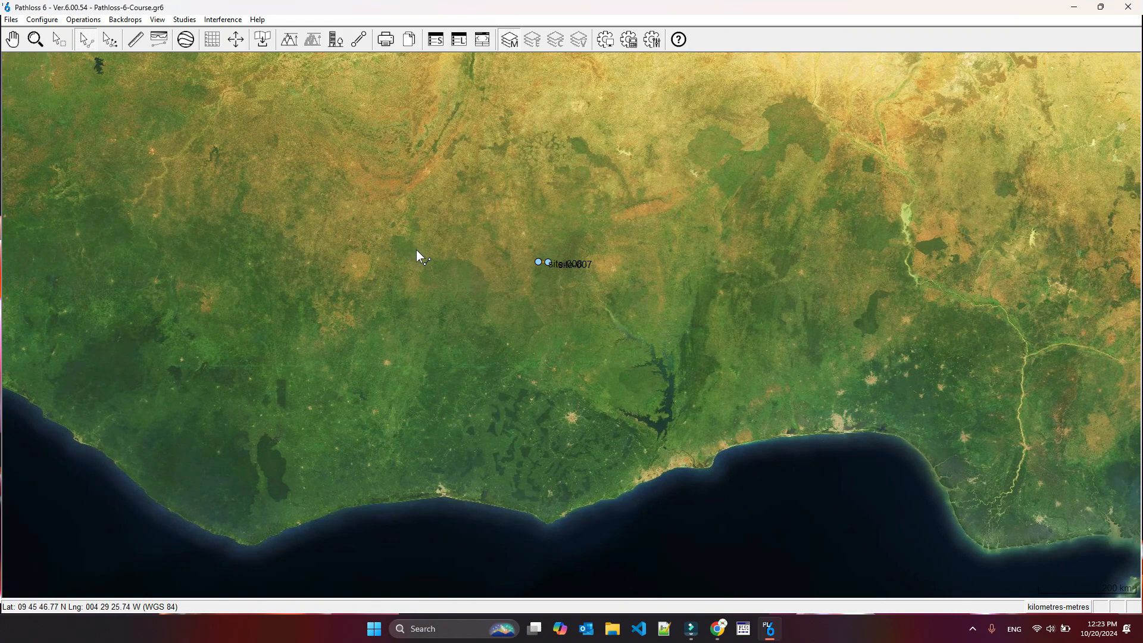
Set the GIS system's terrain data source to Manual DEM Setup
click(42, 19)
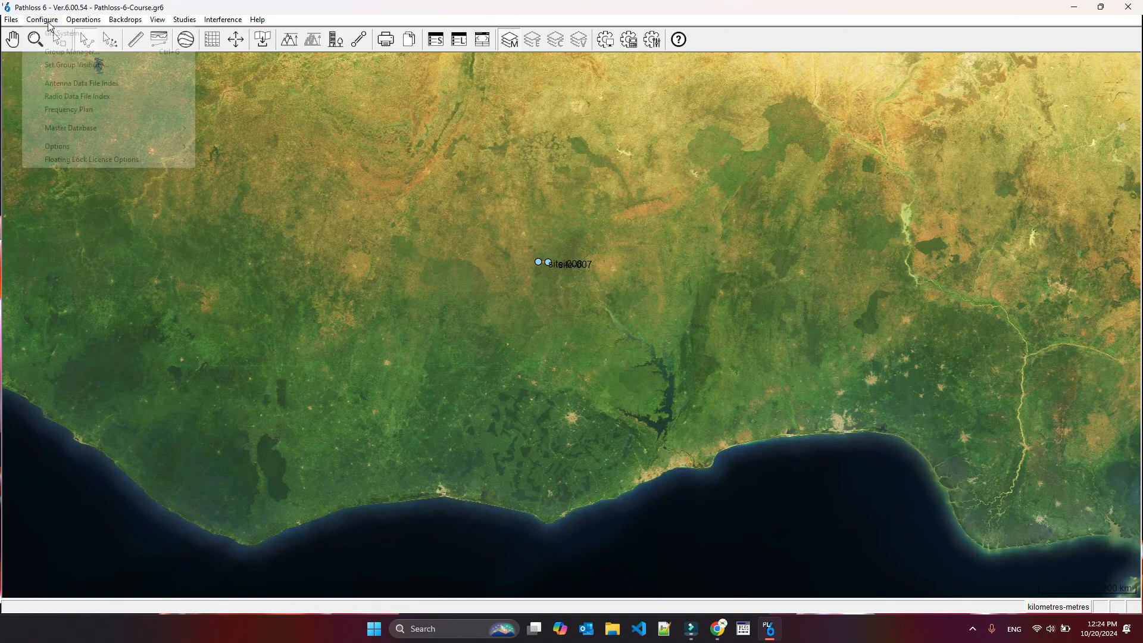
mouse_move(109, 33)
mouse_move(316, 34)
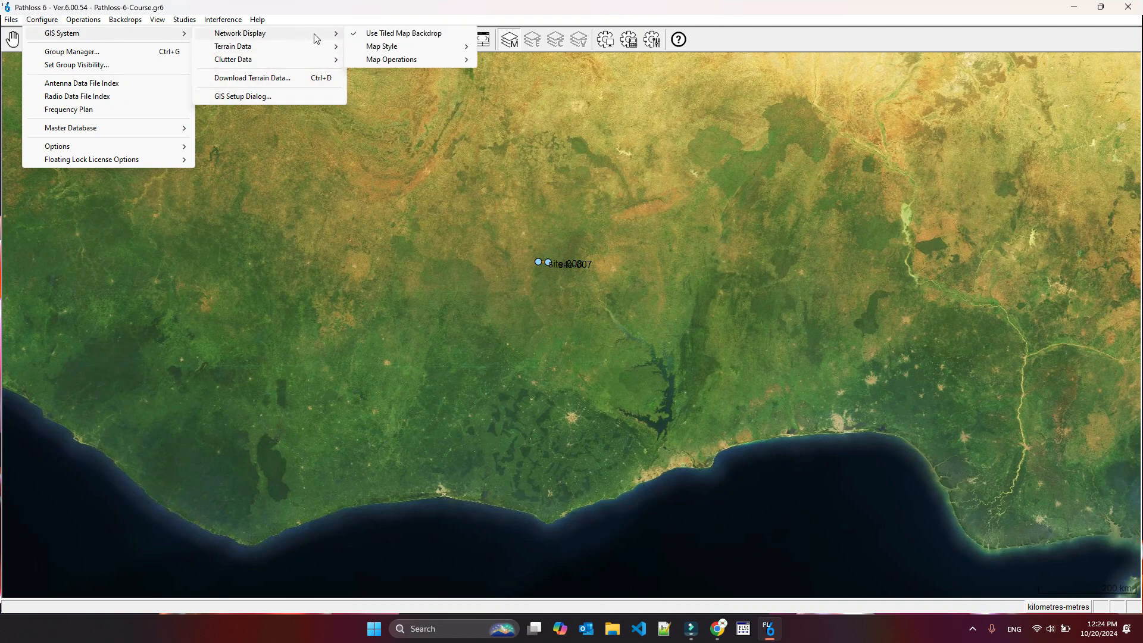
mouse_move(415, 59)
mouse_move(281, 48)
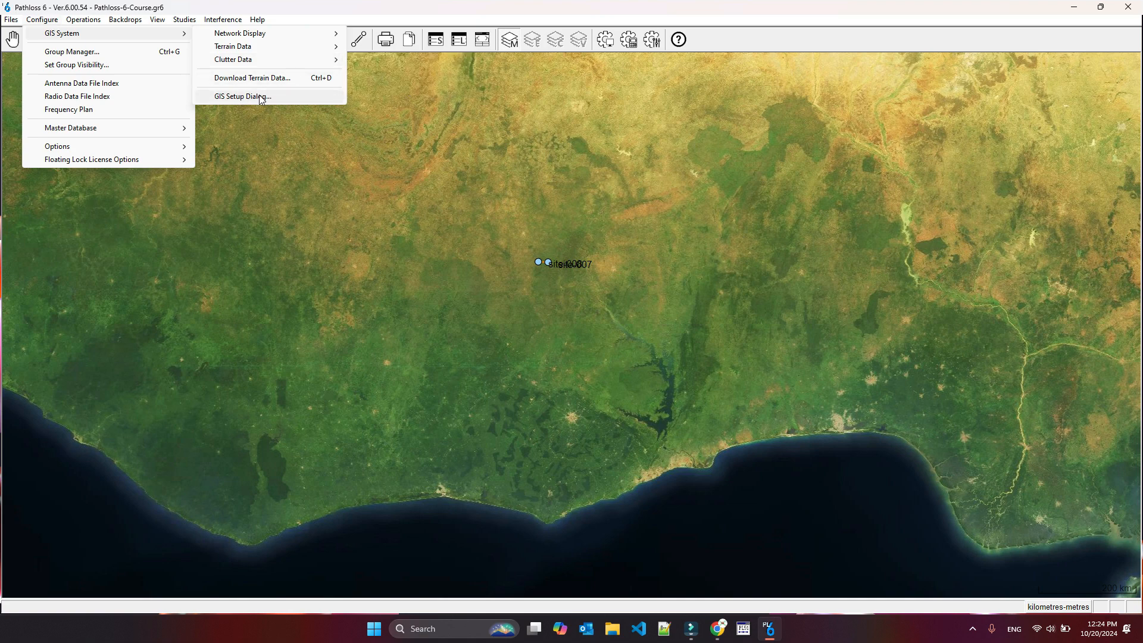
click(258, 46)
click(394, 98)
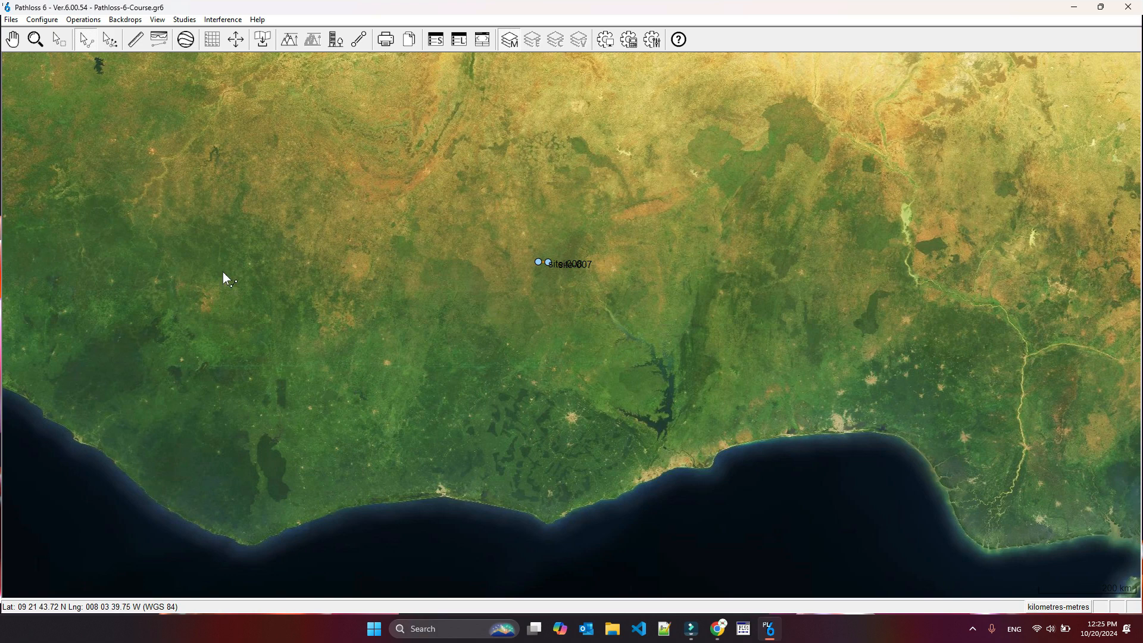
Check the primary DEM configuration in the GIS setup, then cancel without changing anything
mouse_move(772, 633)
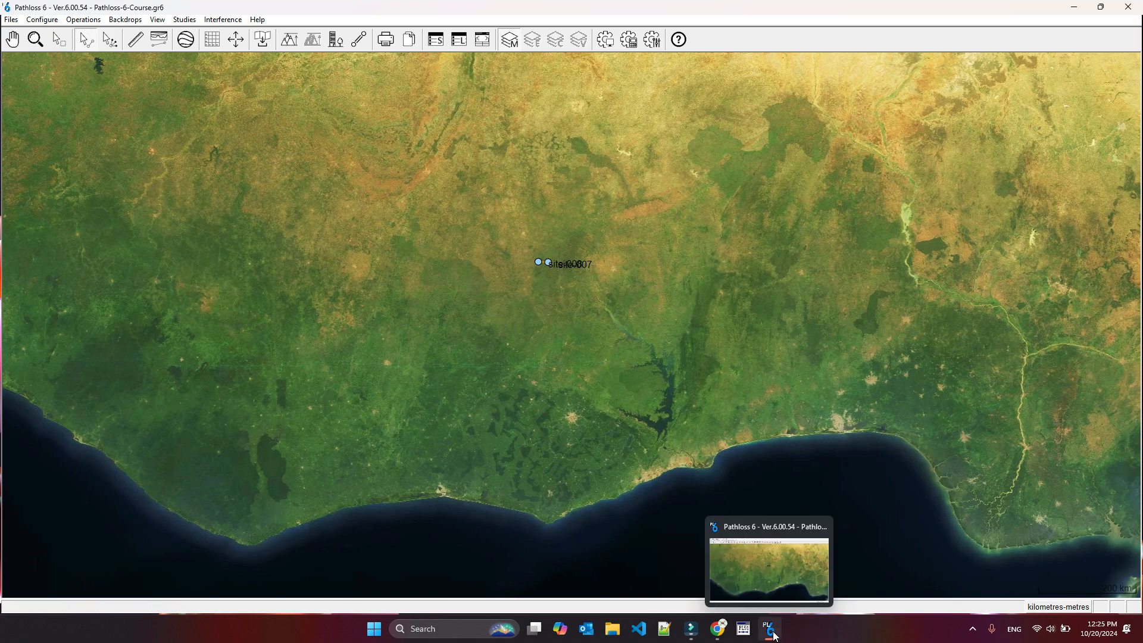
click(40, 19)
mouse_move(72, 34)
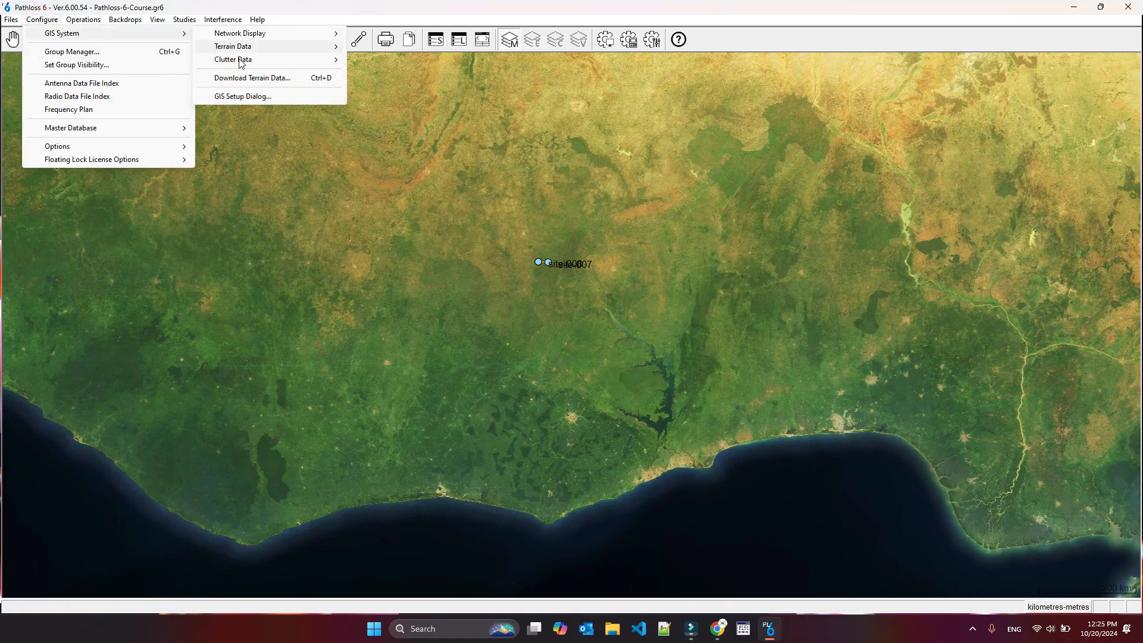
click(245, 96)
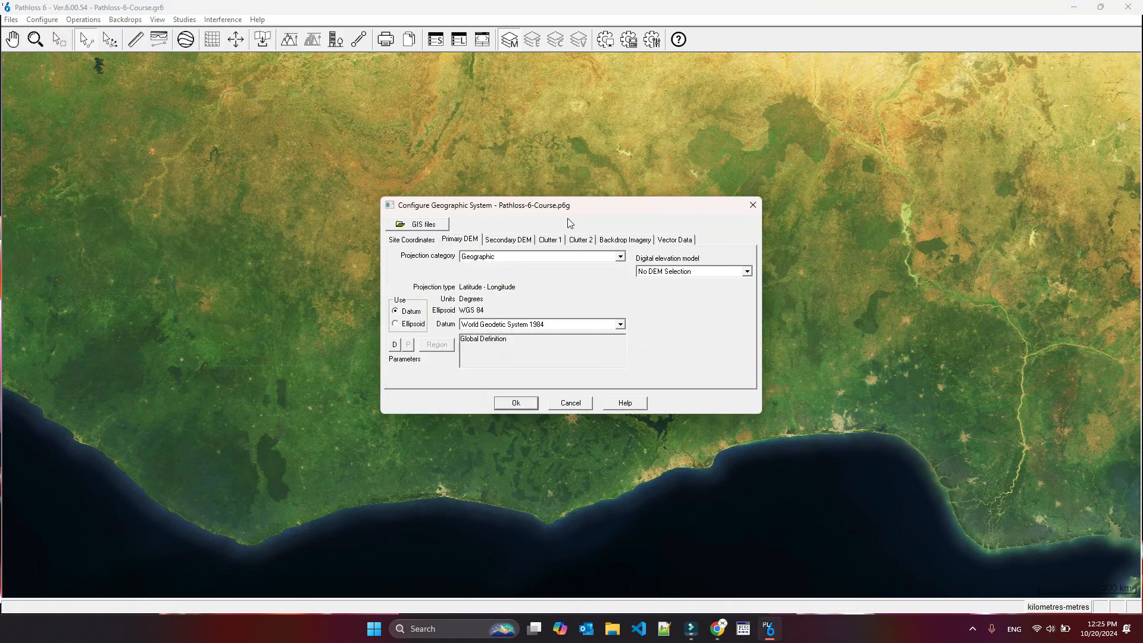
click(576, 402)
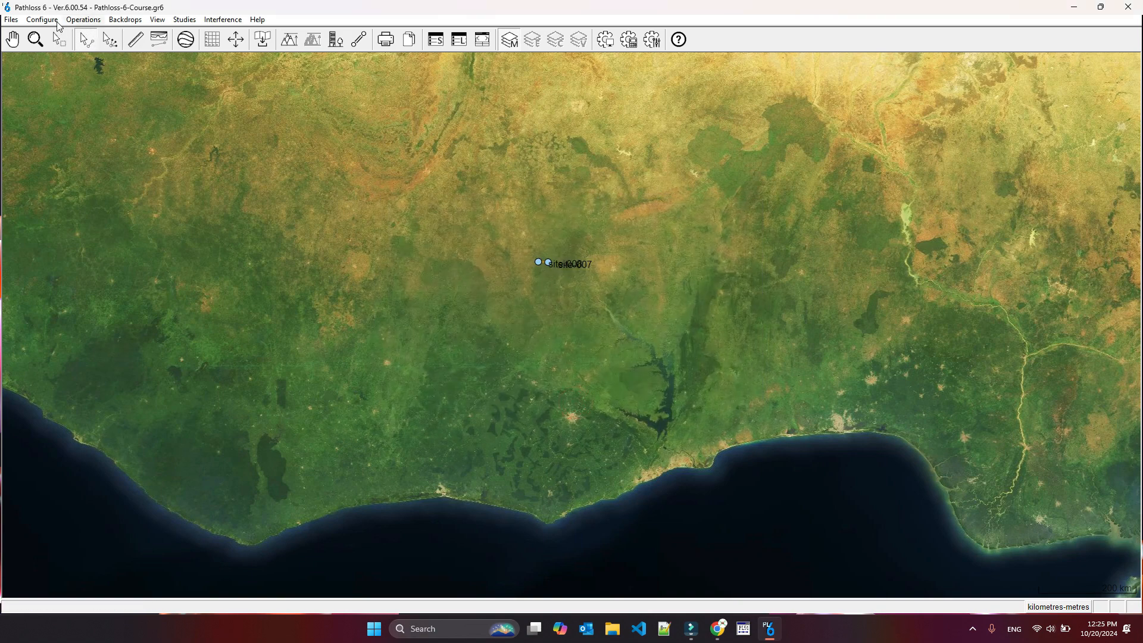
Review the terrain and clutter data sources and set the terrain data to SRTM 1 Second
click(43, 19)
mouse_move(80, 36)
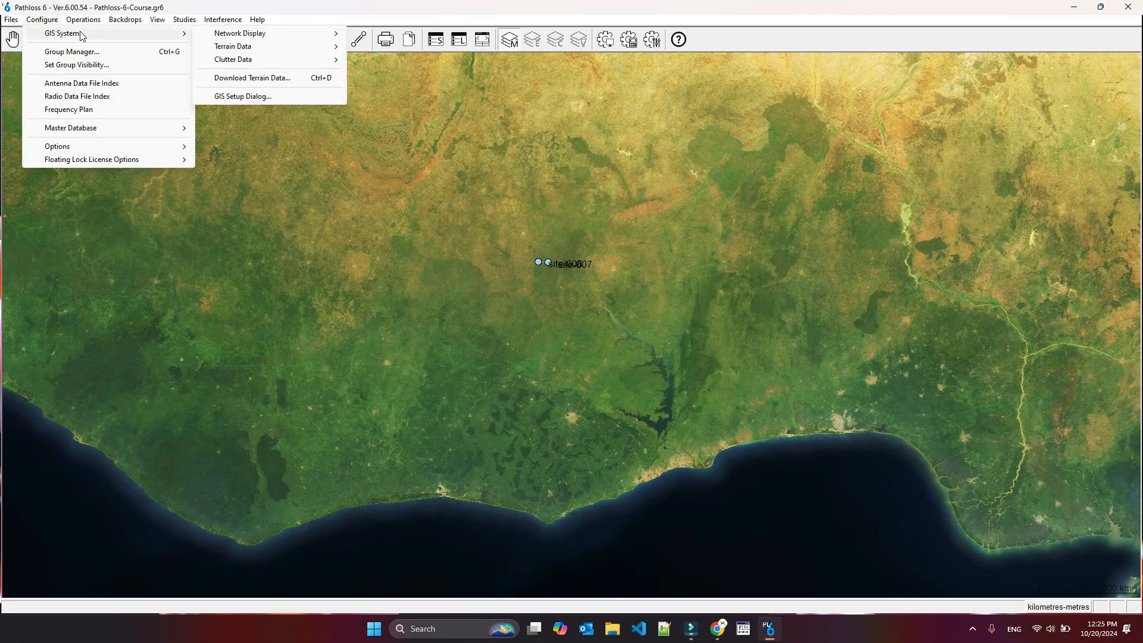
mouse_move(281, 48)
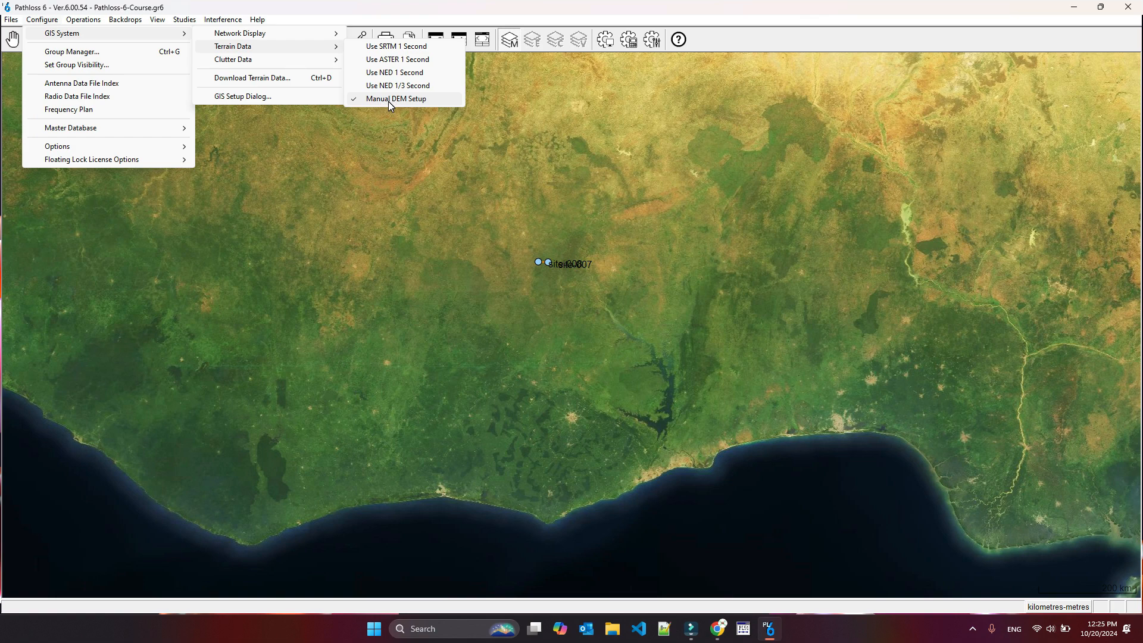
mouse_move(327, 63)
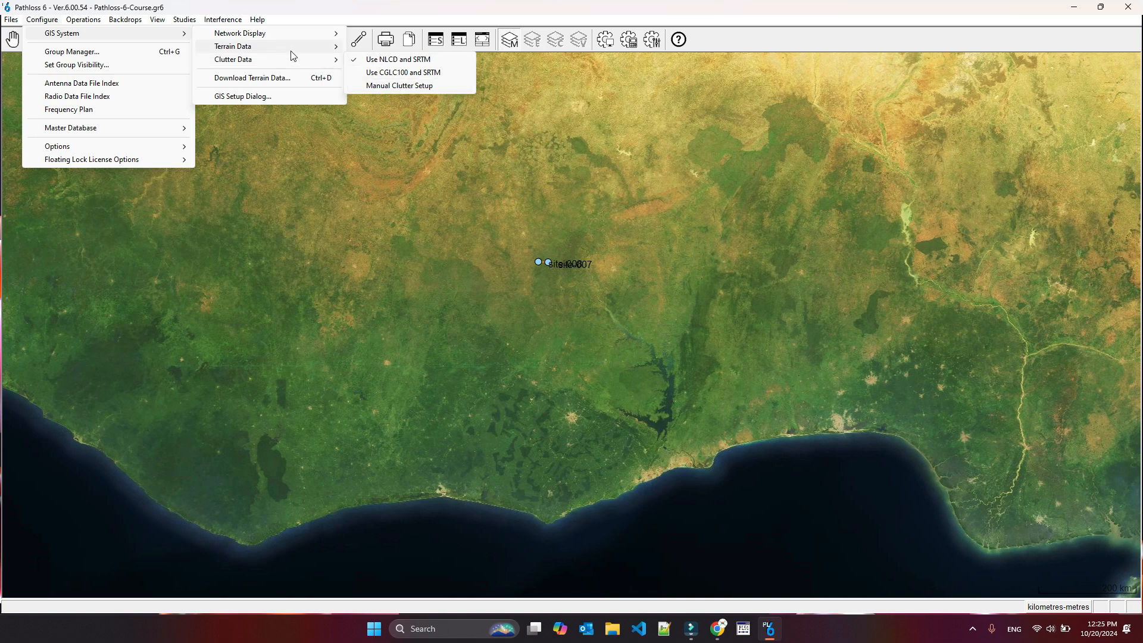
click(386, 46)
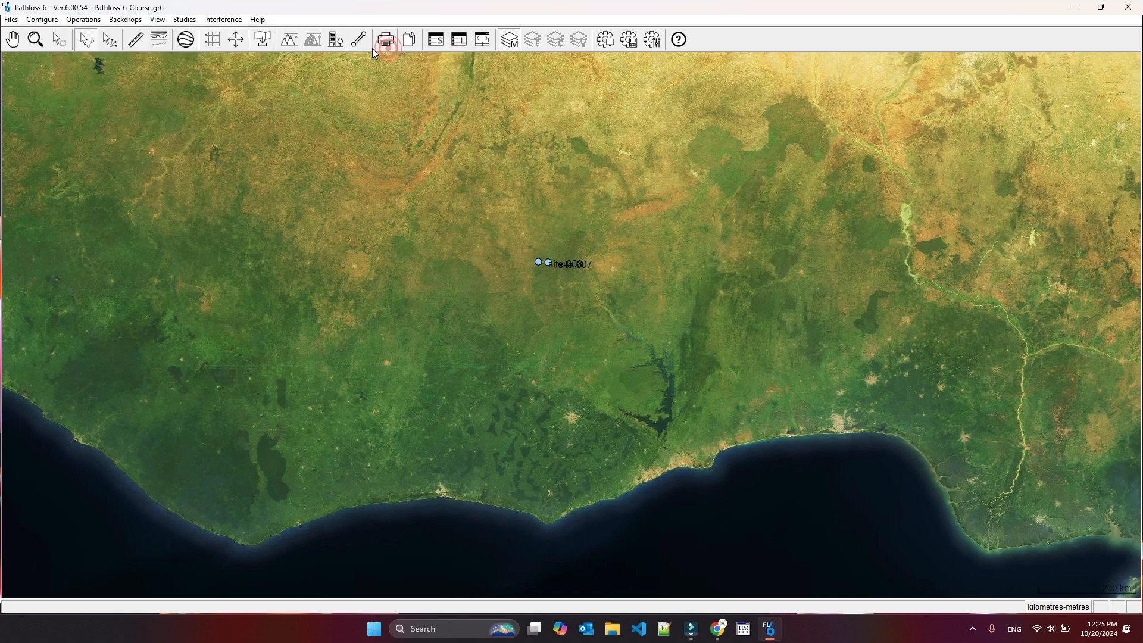
Examine the GIS setup's site coordinate settings and the current settings of the managed SRTM primary DEM
click(50, 19)
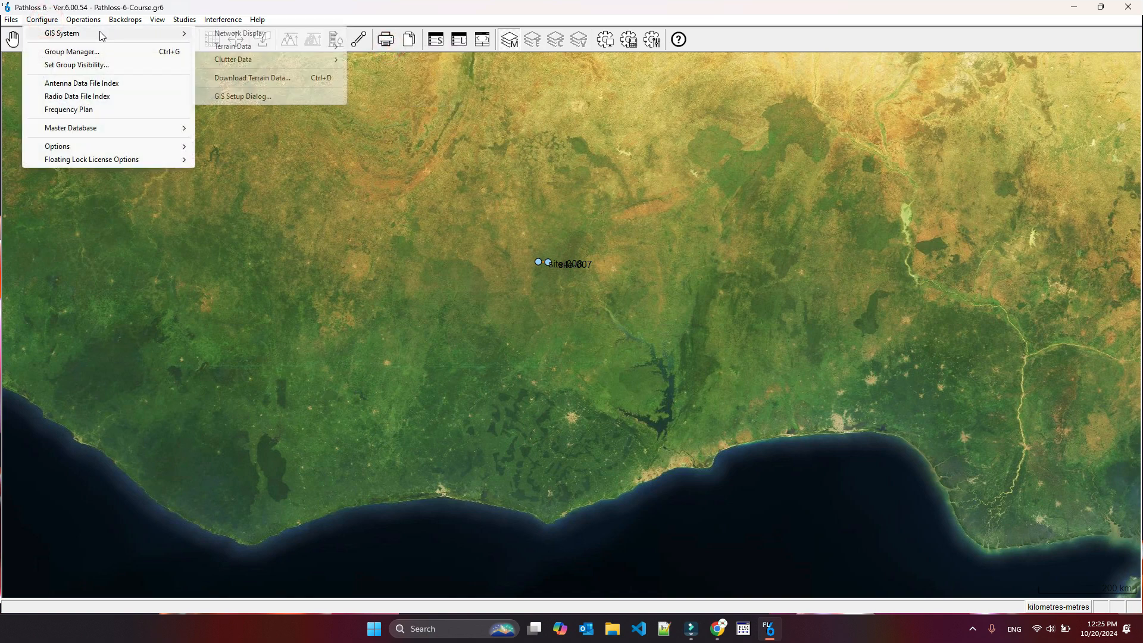
mouse_move(266, 46)
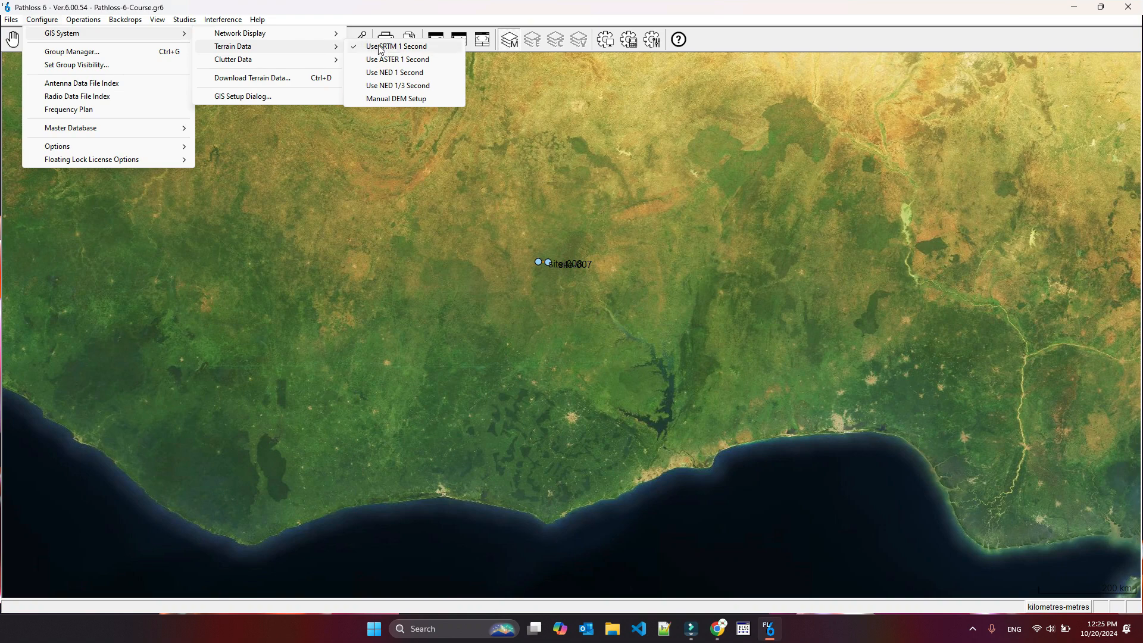
click(244, 97)
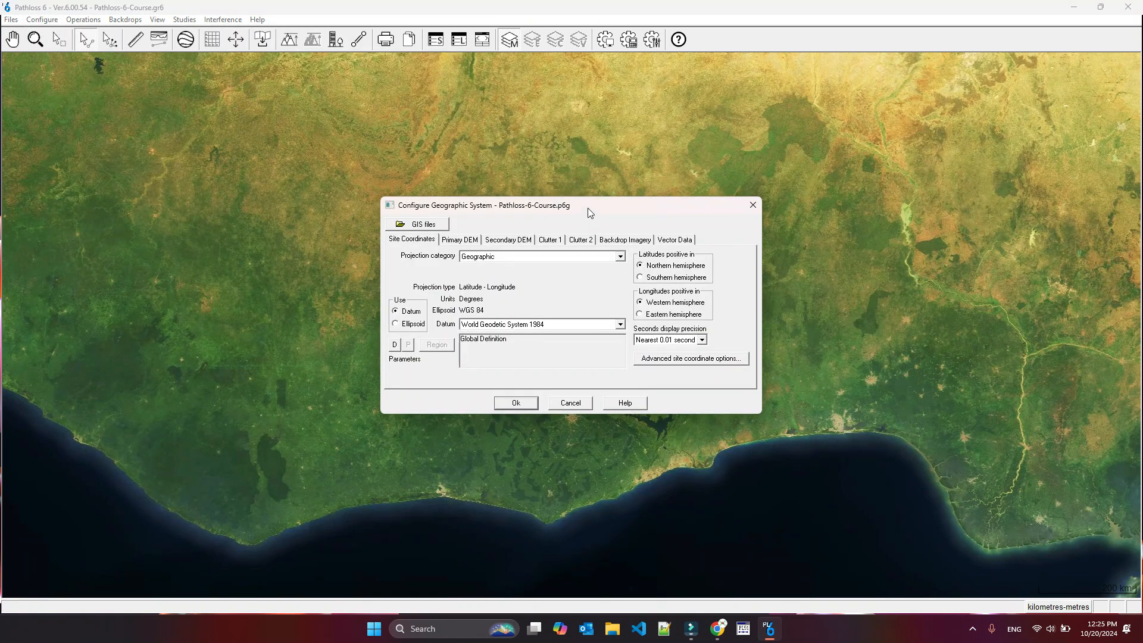
drag(587, 208, 589, 209)
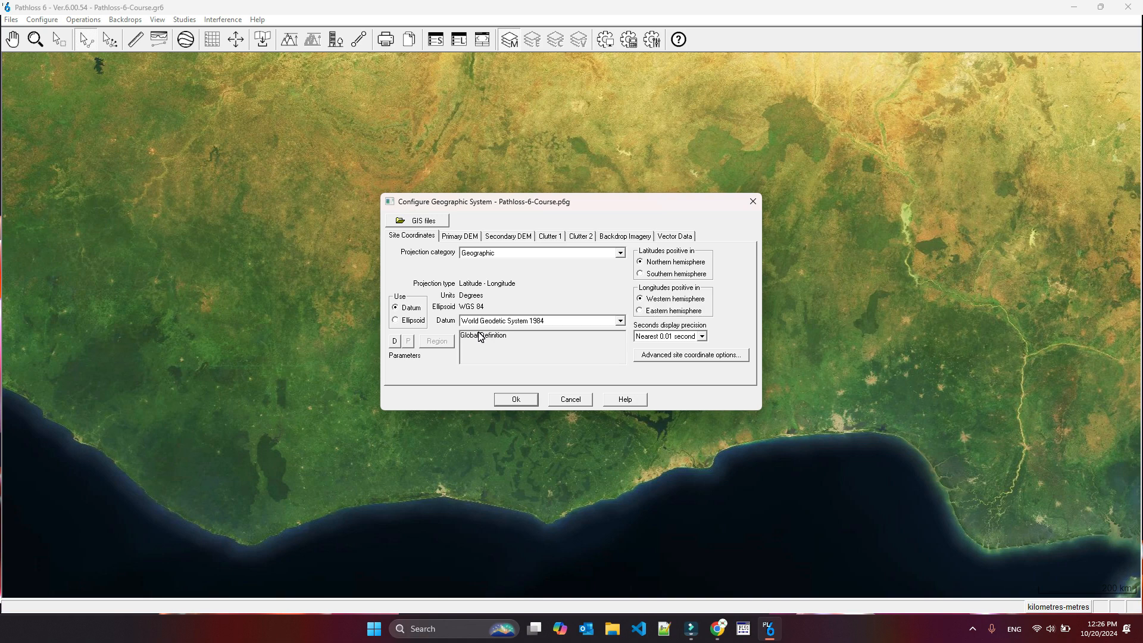
click(453, 236)
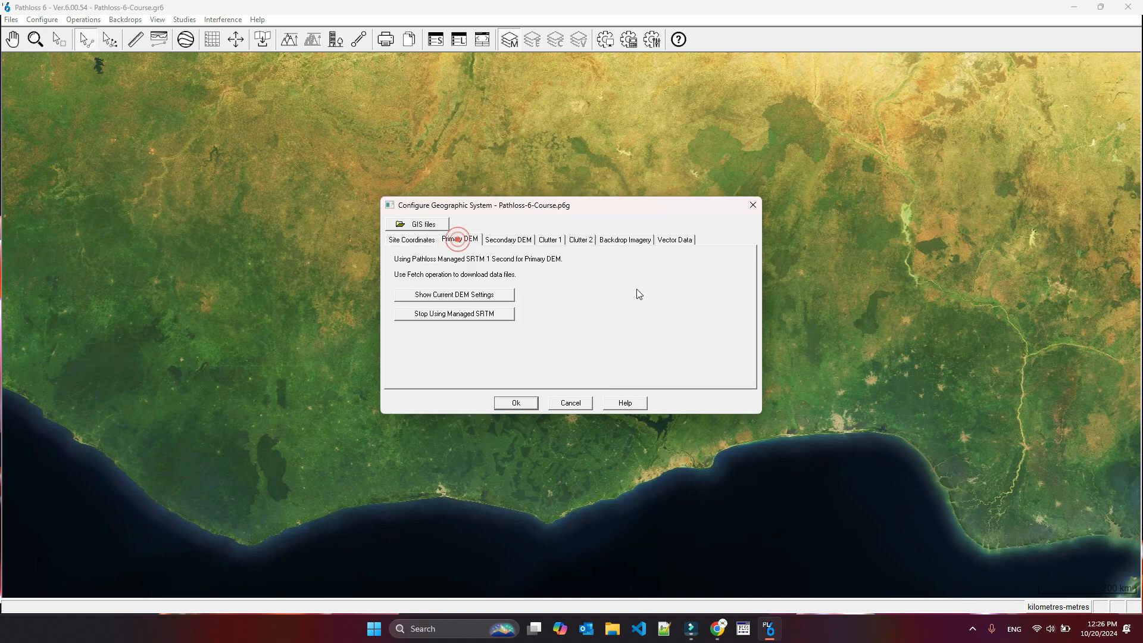
click(488, 296)
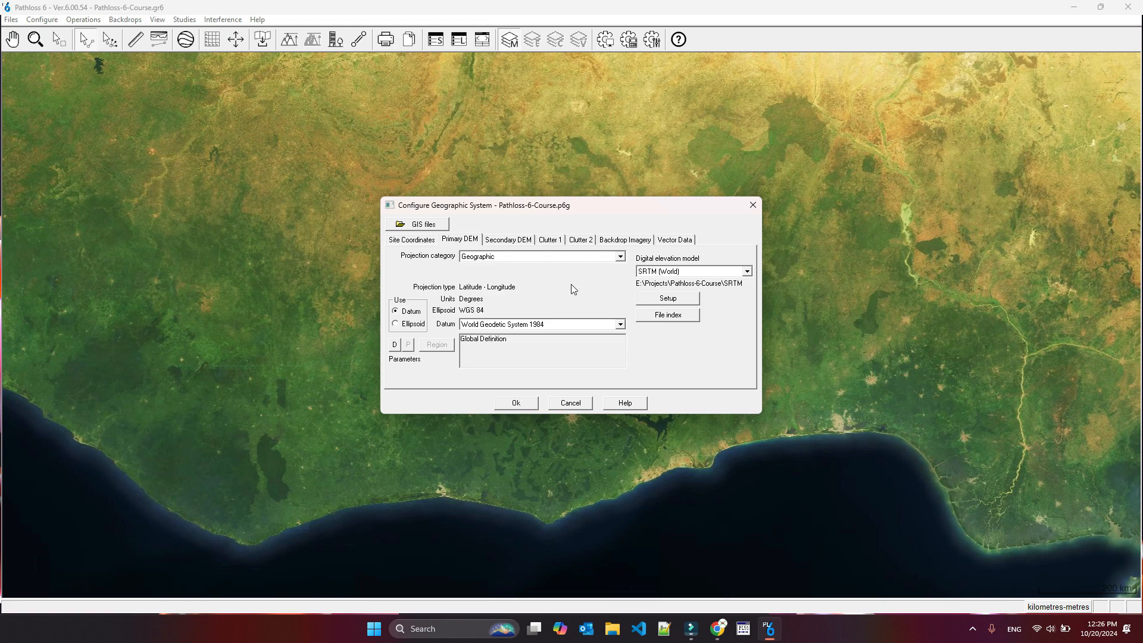
click(412, 240)
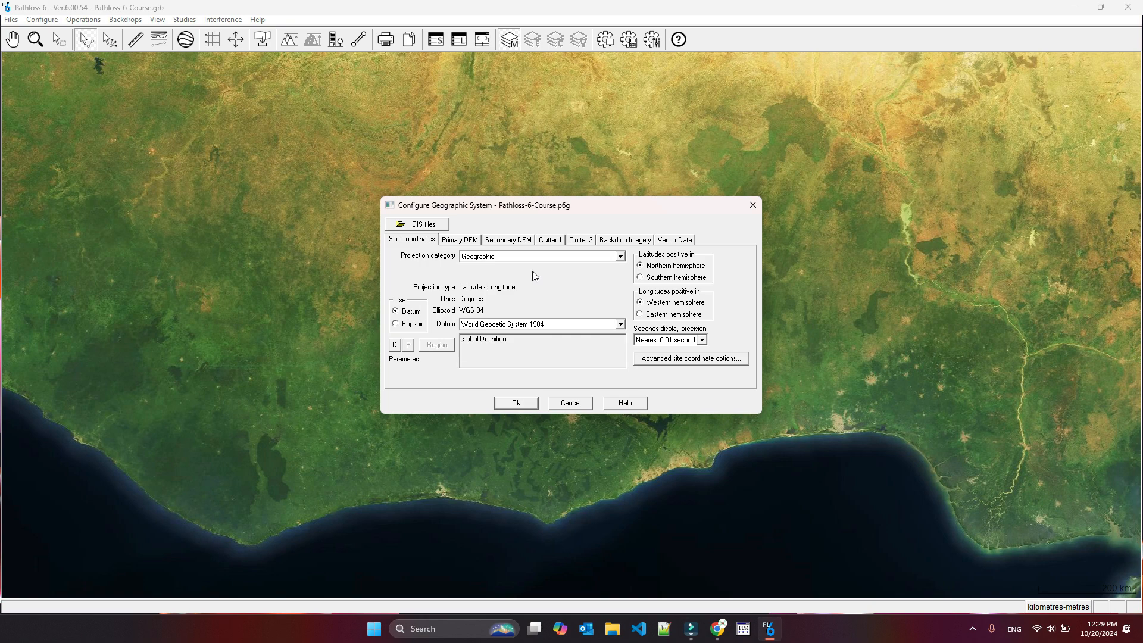
drag(698, 208, 699, 223)
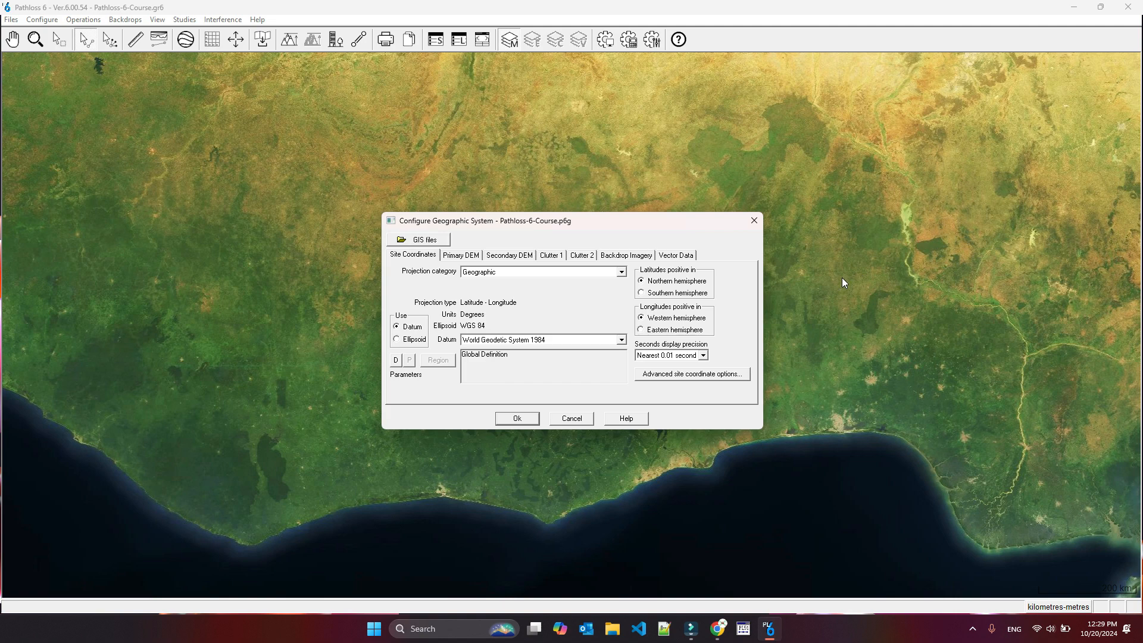
click(758, 224)
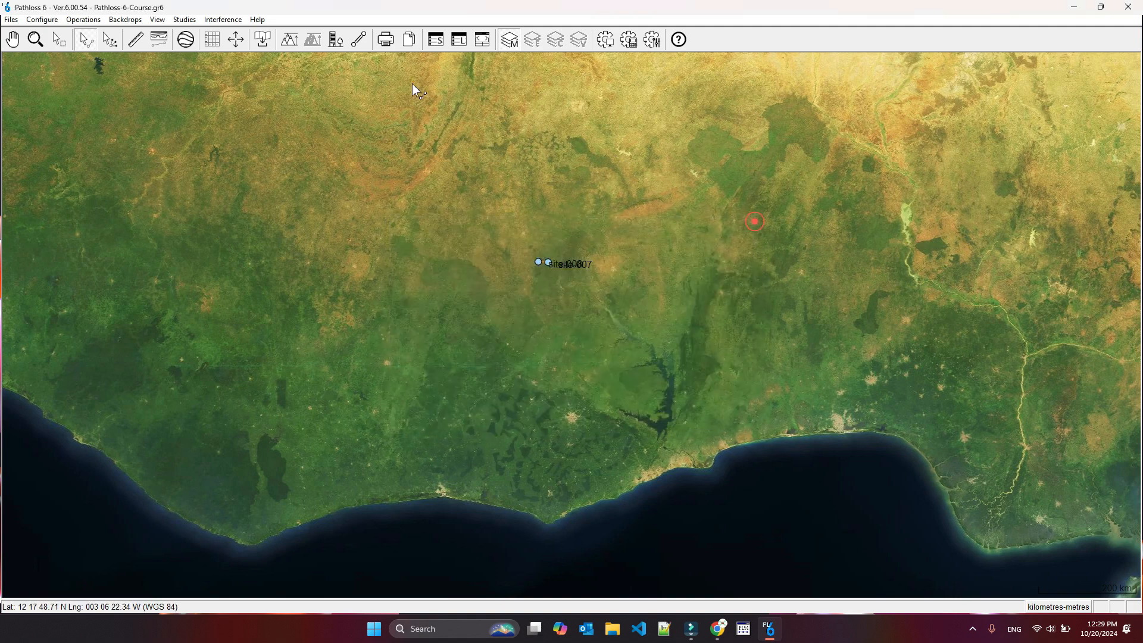
Change the network display's tiled map style to Terrain
click(43, 19)
mouse_move(166, 33)
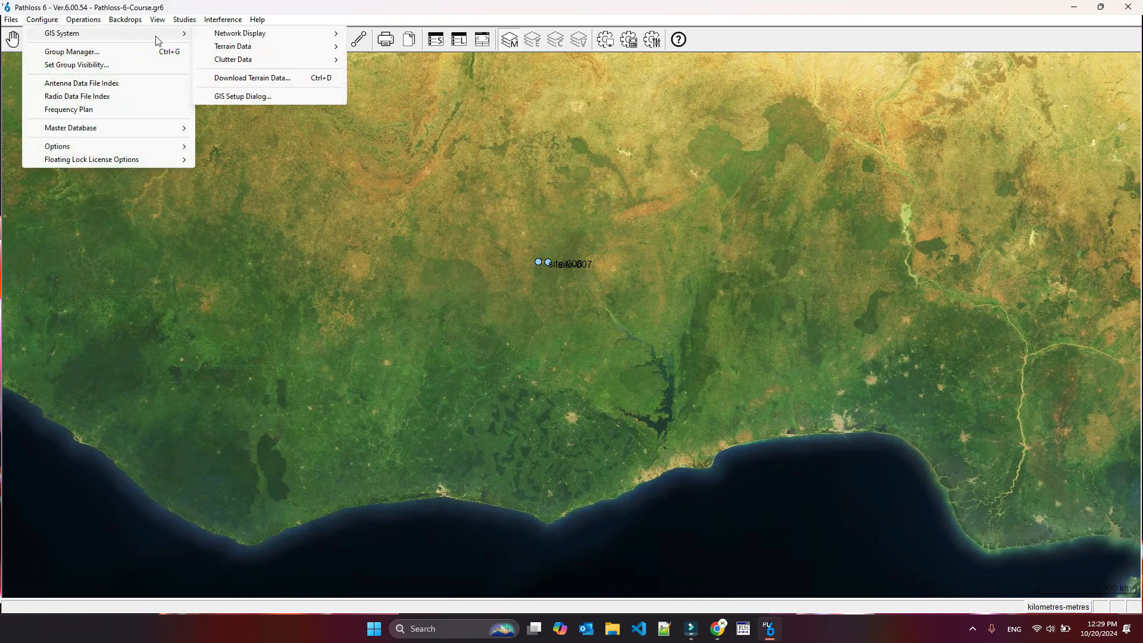
mouse_move(286, 52)
mouse_move(309, 34)
mouse_move(417, 46)
click(521, 48)
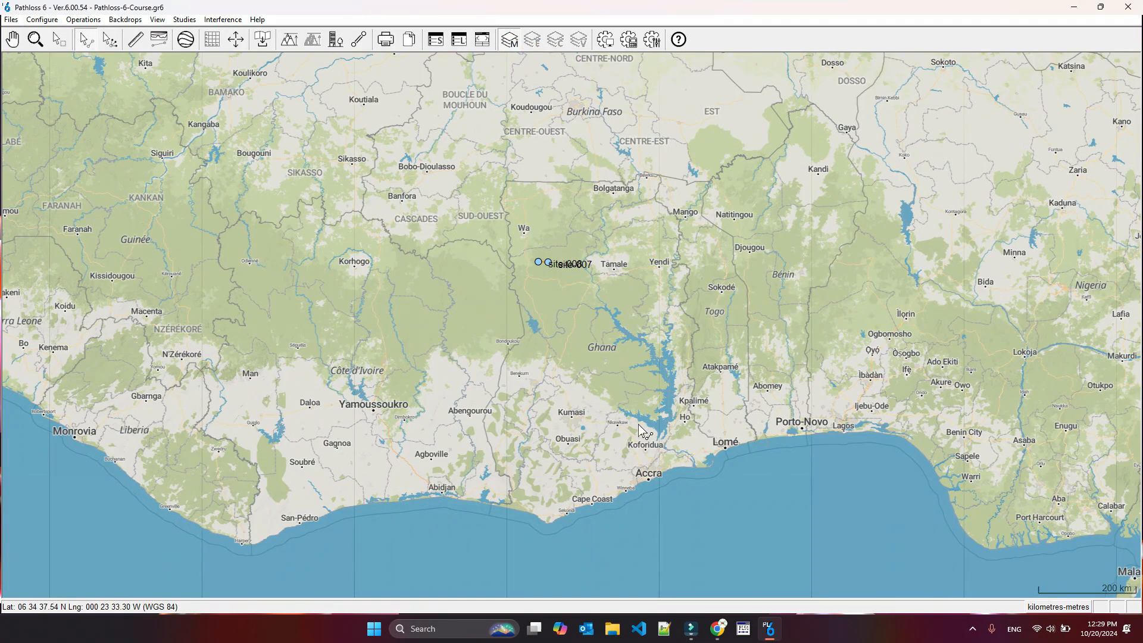
Examine the Terrain style backdrop from West Africa across the Middle East to Central Asia at different zoom levels
scroll(572, 325, down, 2)
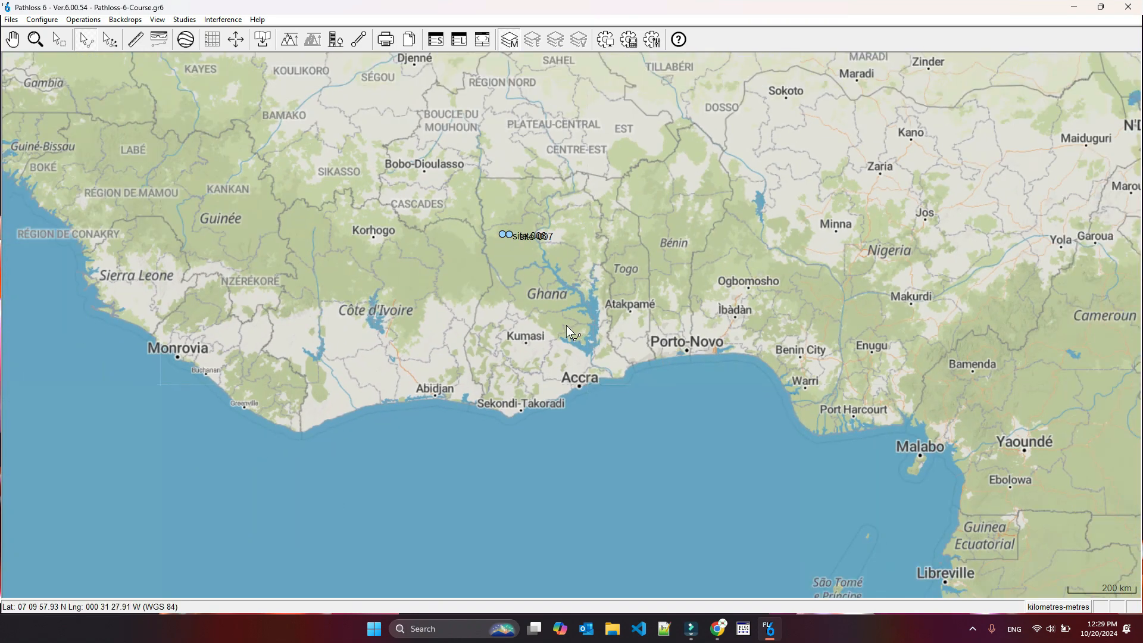
drag(602, 244, 570, 348)
drag(561, 191, 555, 375)
drag(533, 239, 542, 402)
scroll(544, 402, down, 2)
scroll(571, 325, down, 2)
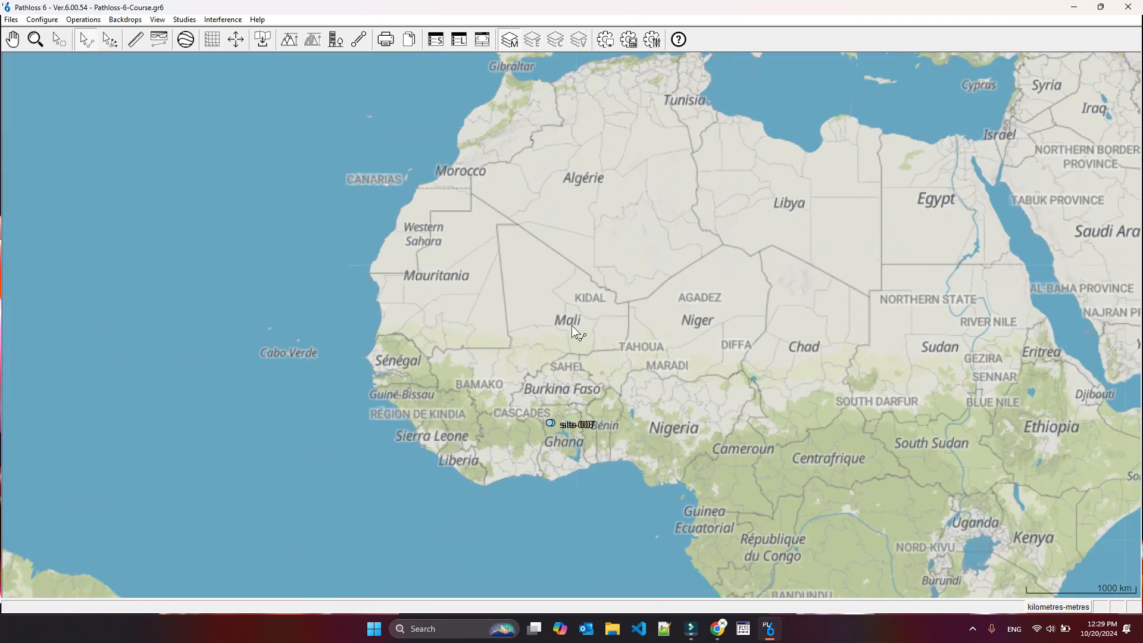
drag(712, 254, 355, 203)
drag(612, 197, 458, 367)
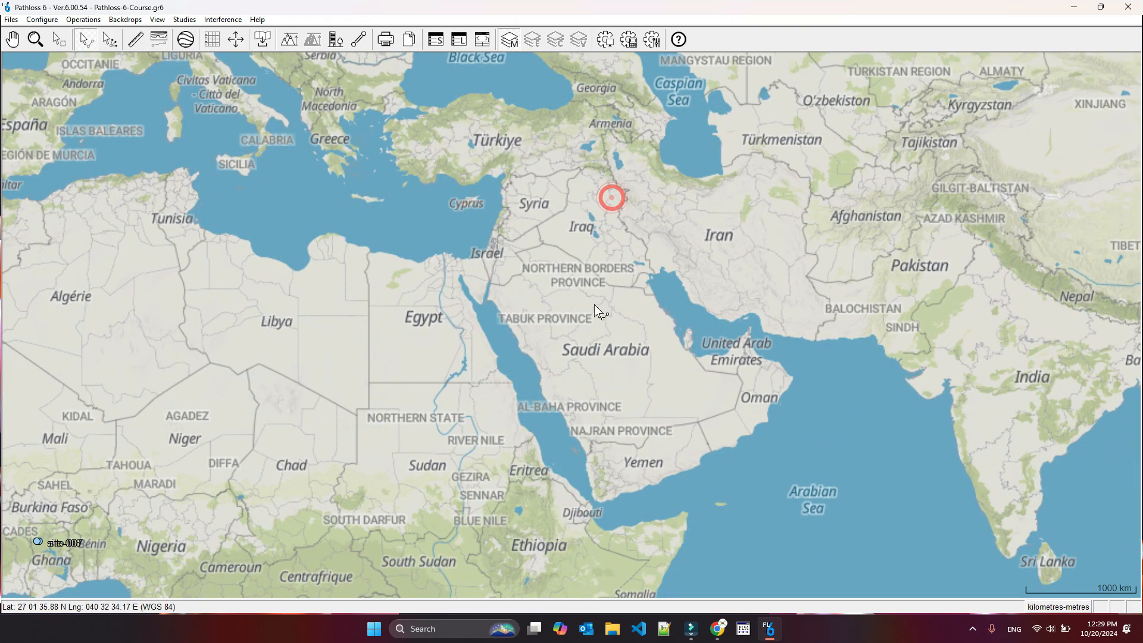
drag(767, 245, 342, 273)
drag(550, 222, 556, 300)
scroll(556, 300, up, 2)
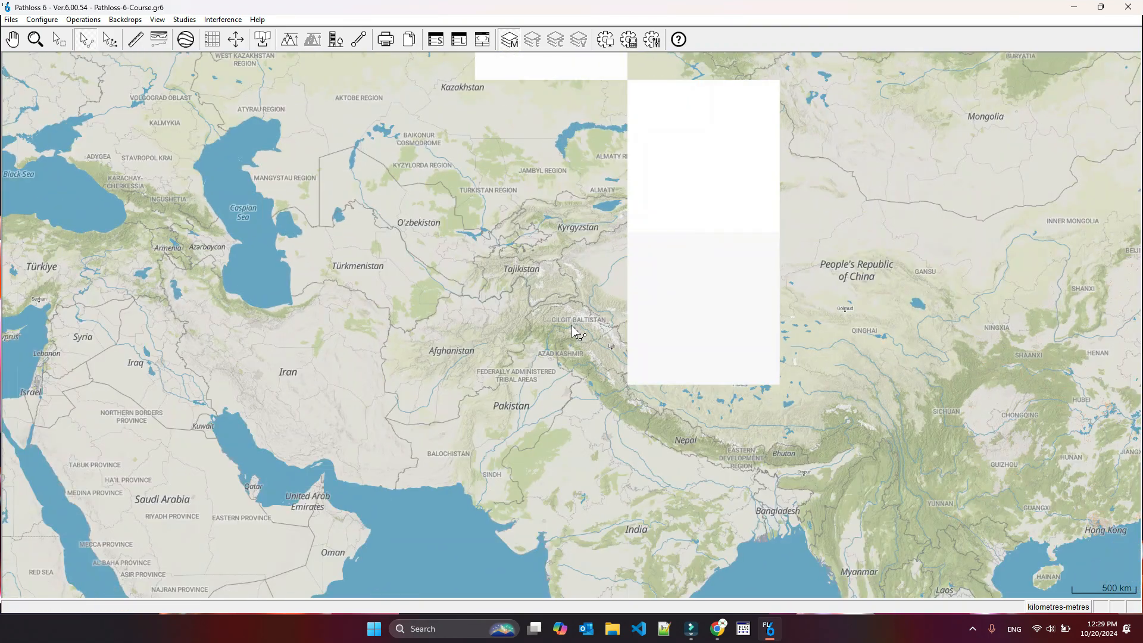
scroll(572, 325, up, 1)
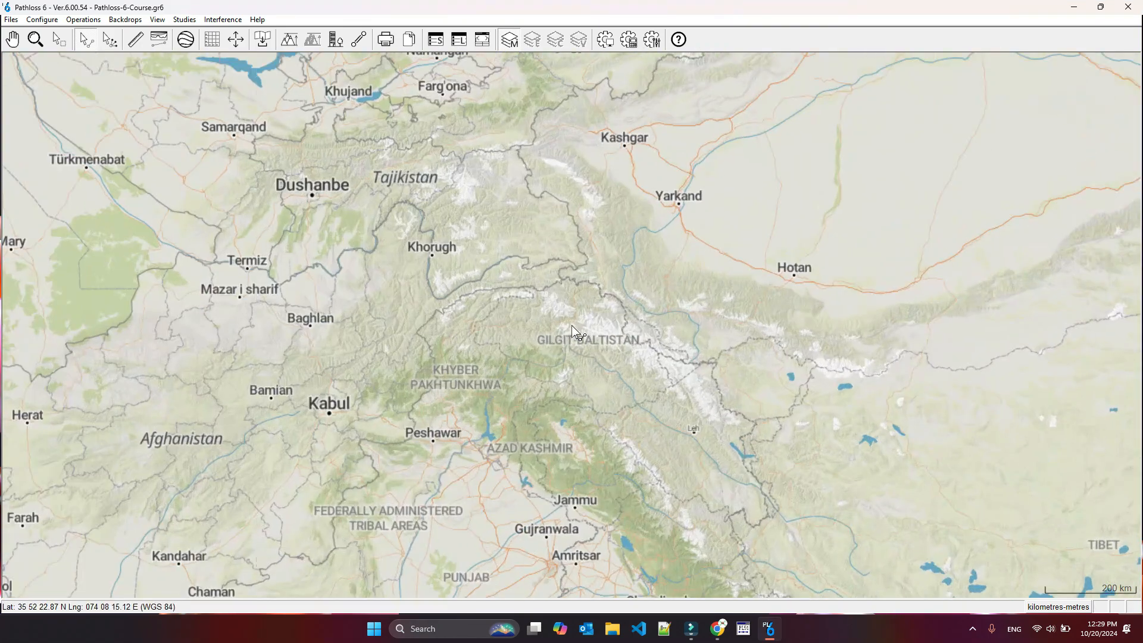
Examine the Terrain style backdrop of northern Pakistan, from Gilgit-Baltistan down to Abbottabad, Tarbela Lake and Islamabad, at several zoom levels
scroll(571, 325, up, 1)
scroll(572, 325, up, 1)
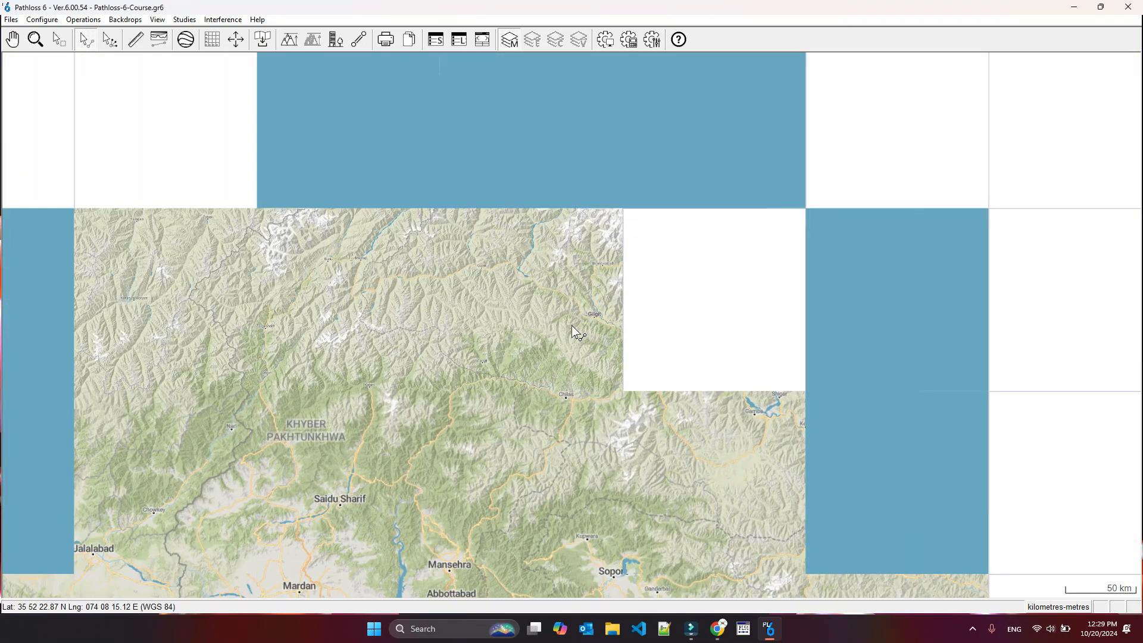
scroll(571, 325, up, 1)
scroll(572, 325, up, 1)
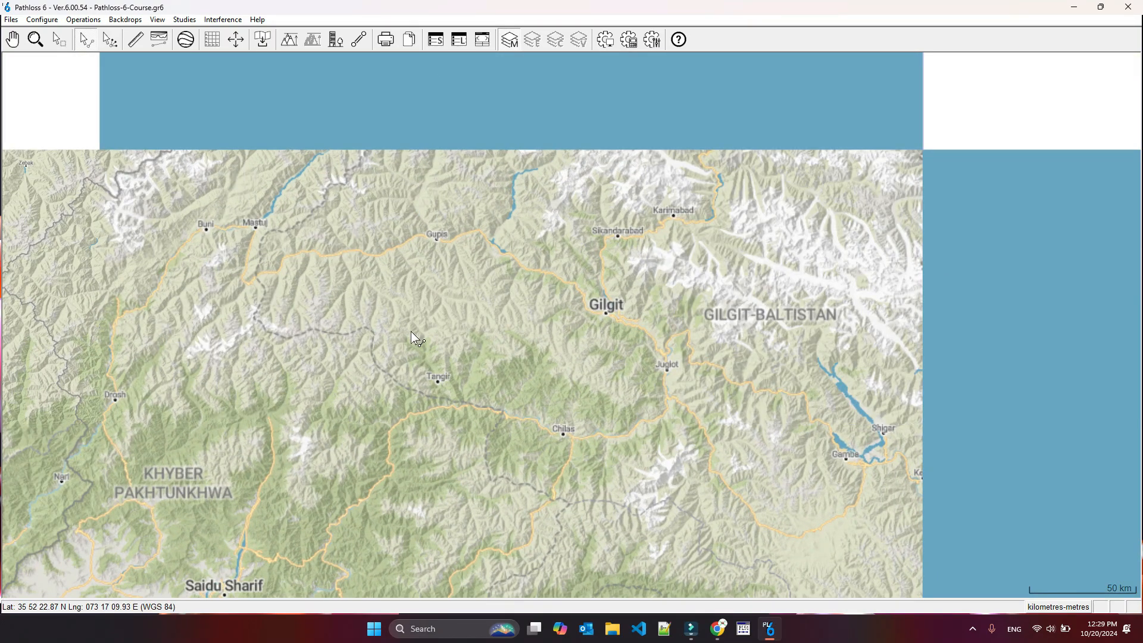
drag(429, 426, 496, 309)
drag(423, 426, 510, 215)
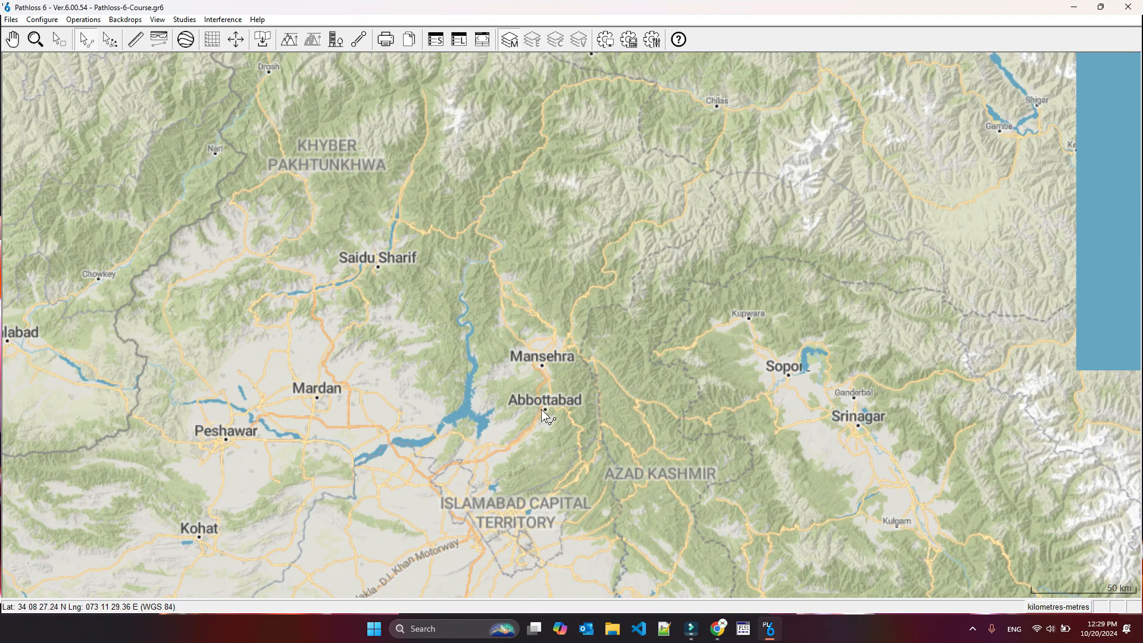
scroll(571, 325, up, 5)
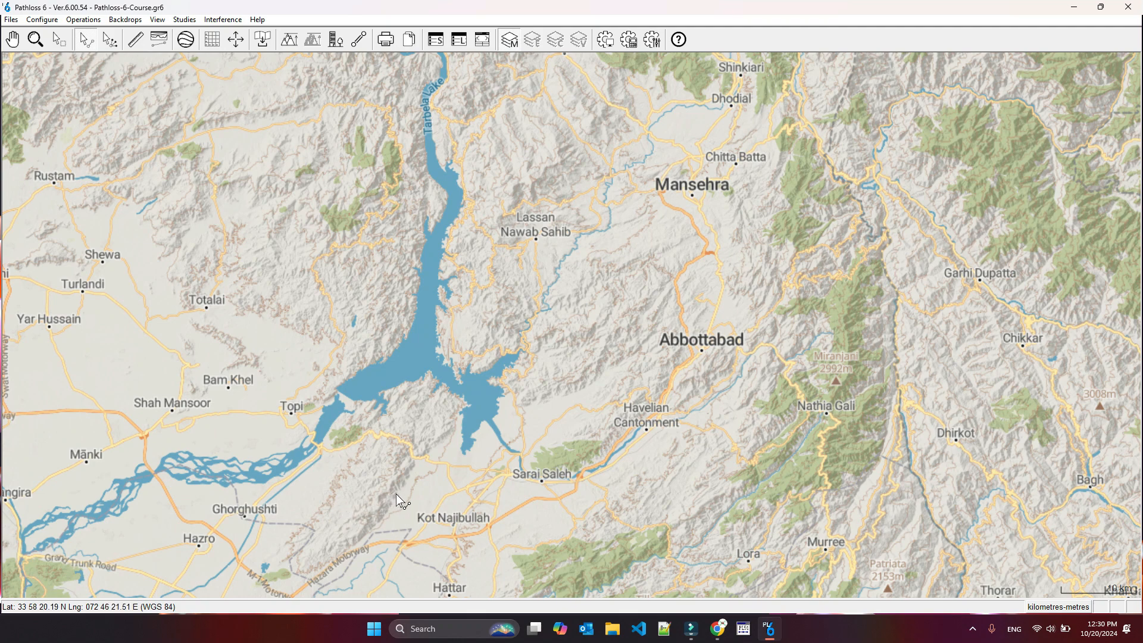
scroll(402, 491, down, 3)
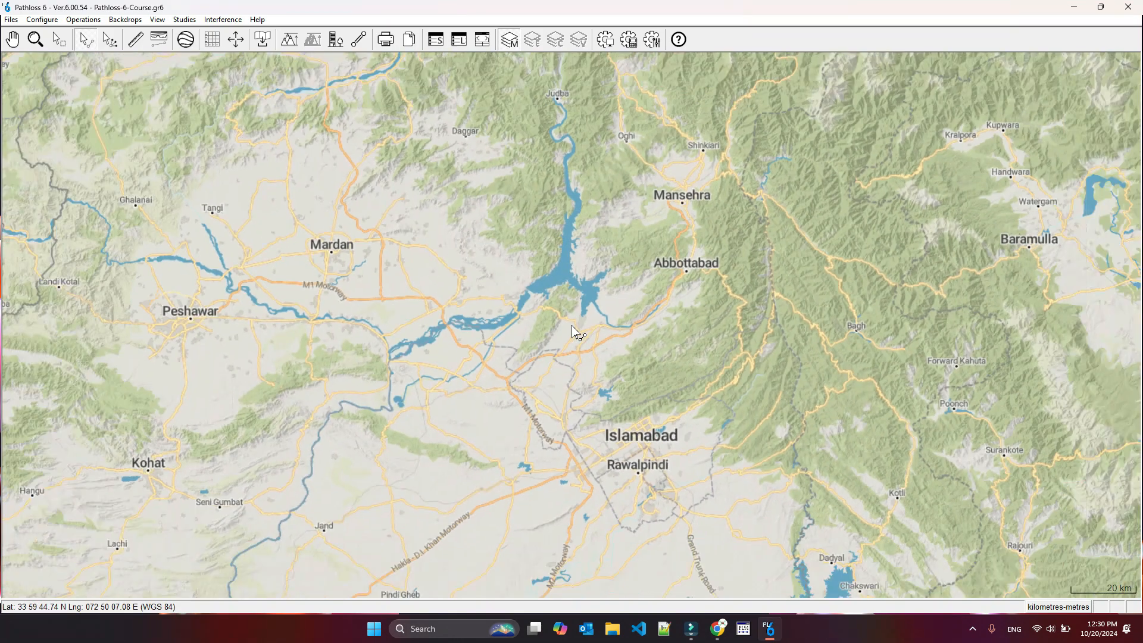
scroll(571, 324, down, 5)
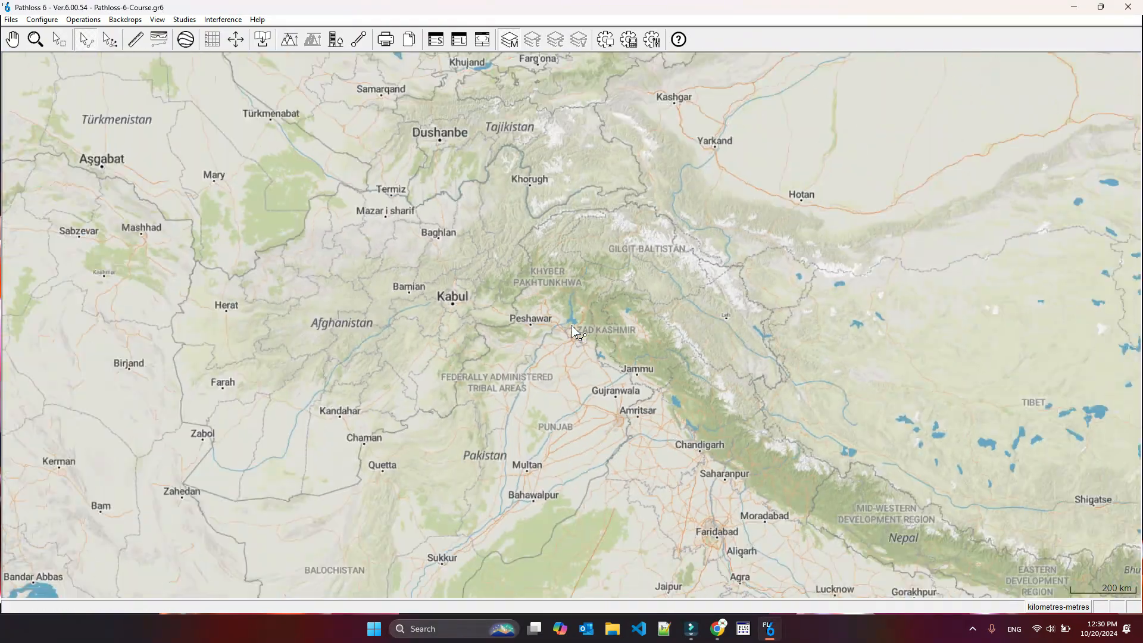
Examine the Terrain backdrop from Central Asia across Arabia and East Africa to the two sites in Ghana
scroll(571, 325, down, 2)
drag(383, 444, 781, 179)
drag(510, 410, 780, 197)
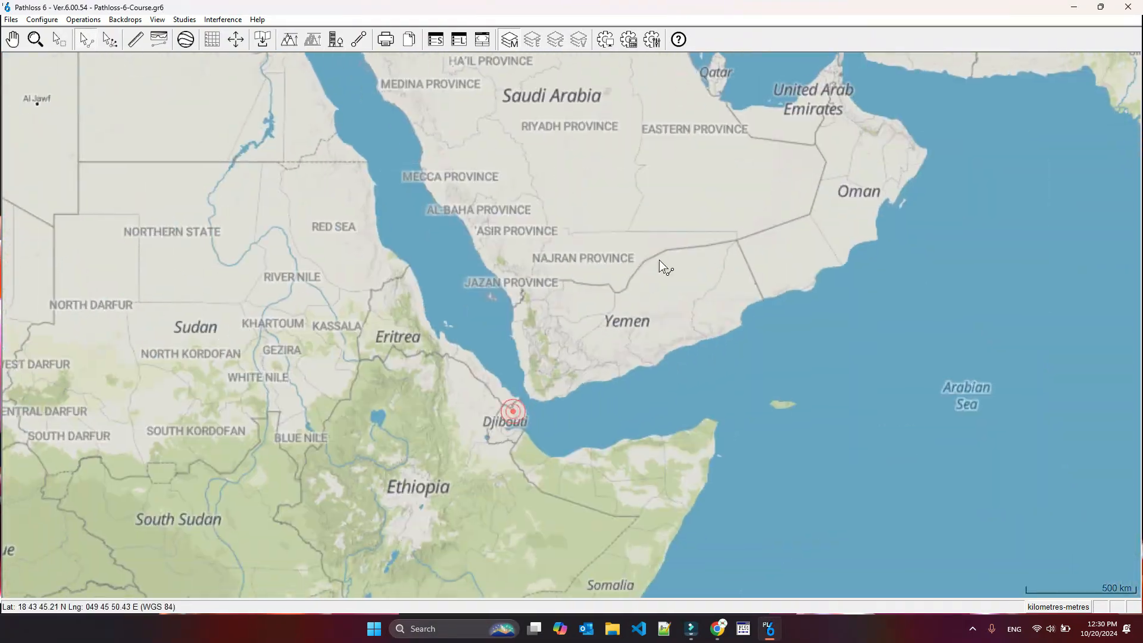
drag(396, 420, 953, 159)
drag(484, 437, 620, 218)
drag(355, 202, 738, 357)
drag(437, 250, 484, 355)
scroll(485, 355, up, 2)
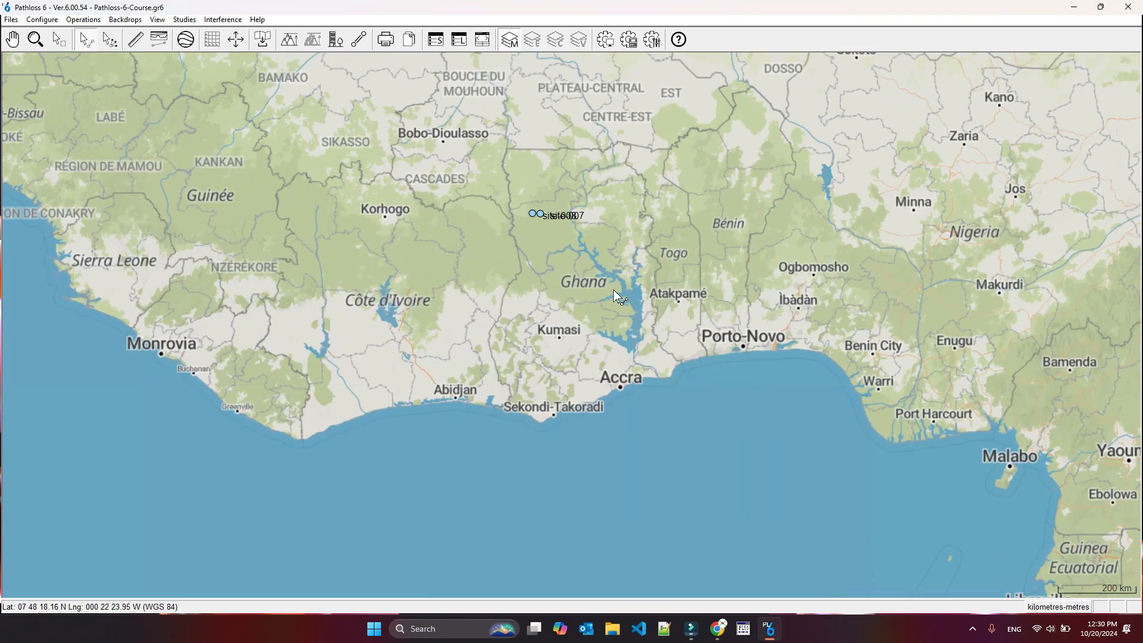
scroll(571, 326, up, 2)
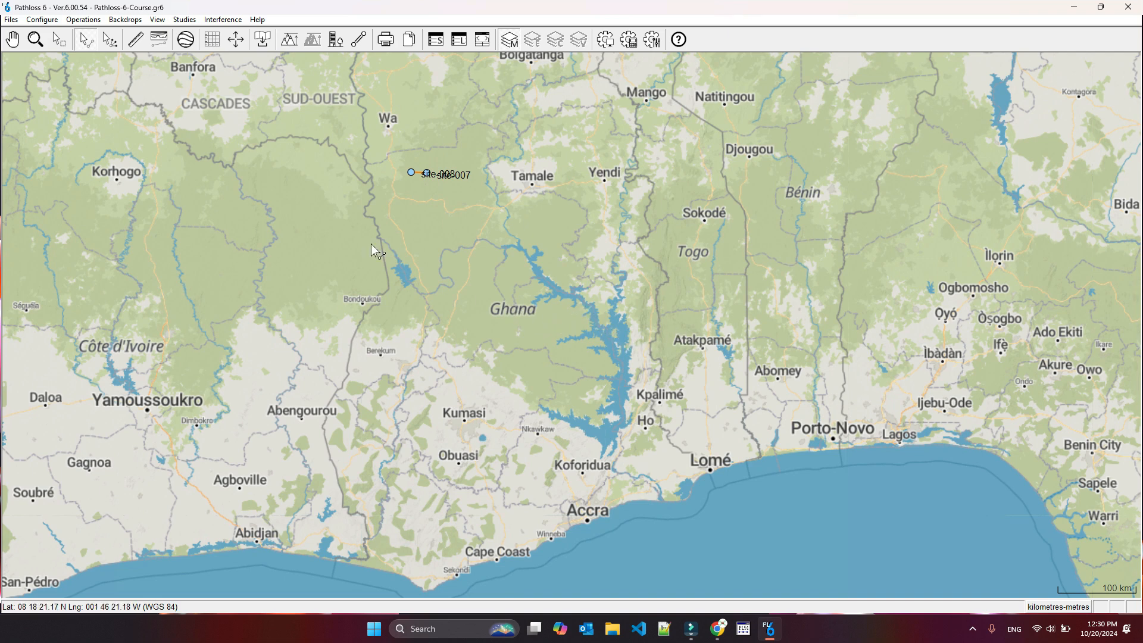
click(42, 19)
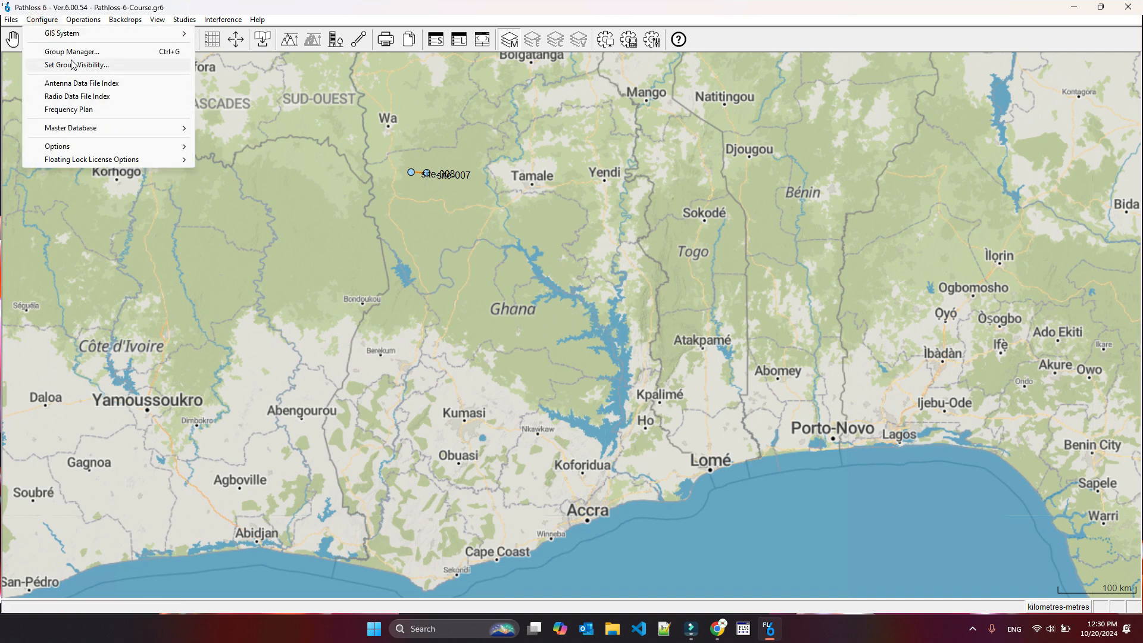
mouse_move(75, 36)
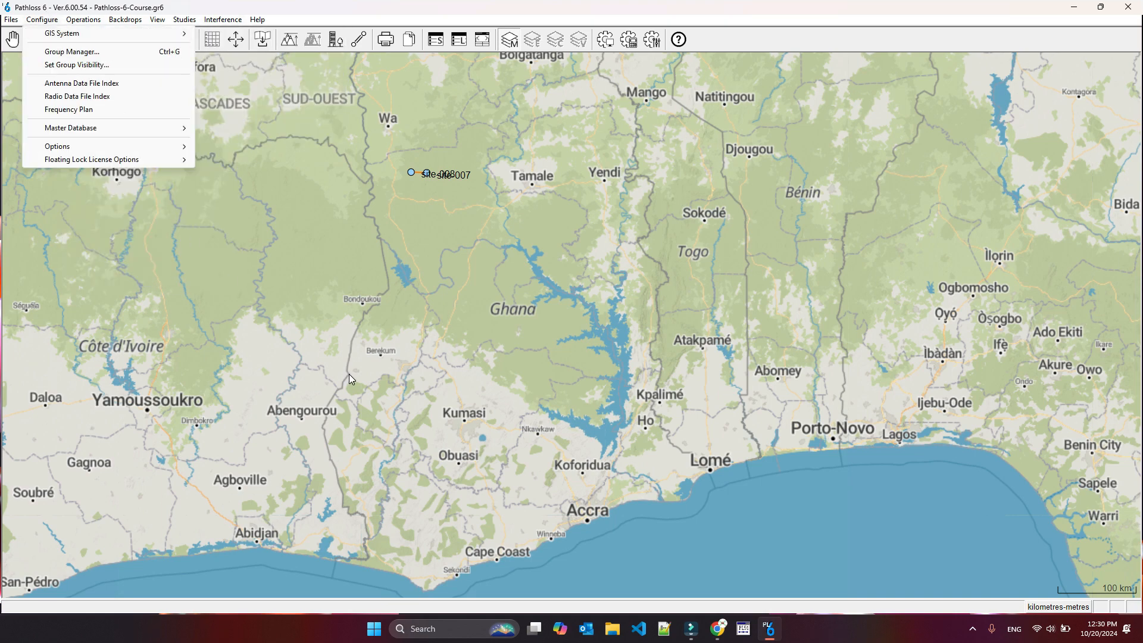
click(197, 269)
Examine the Terrain backdrop at continental scale, covering the Americas, Africa, Europe and Asia
scroll(571, 325, down, 4)
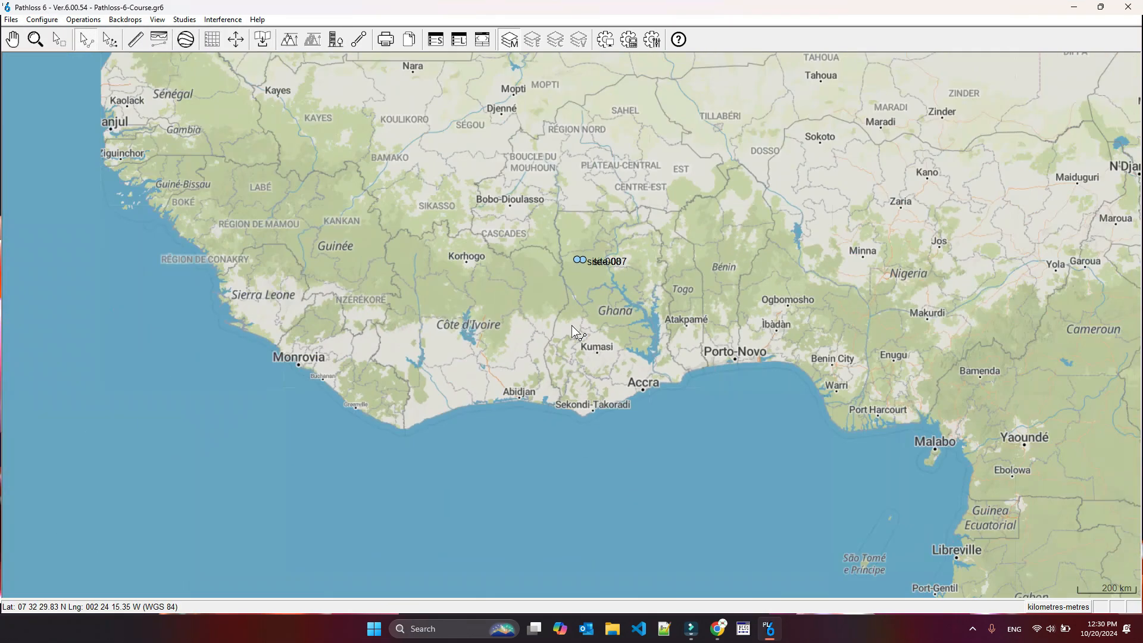
scroll(571, 325, down, 3)
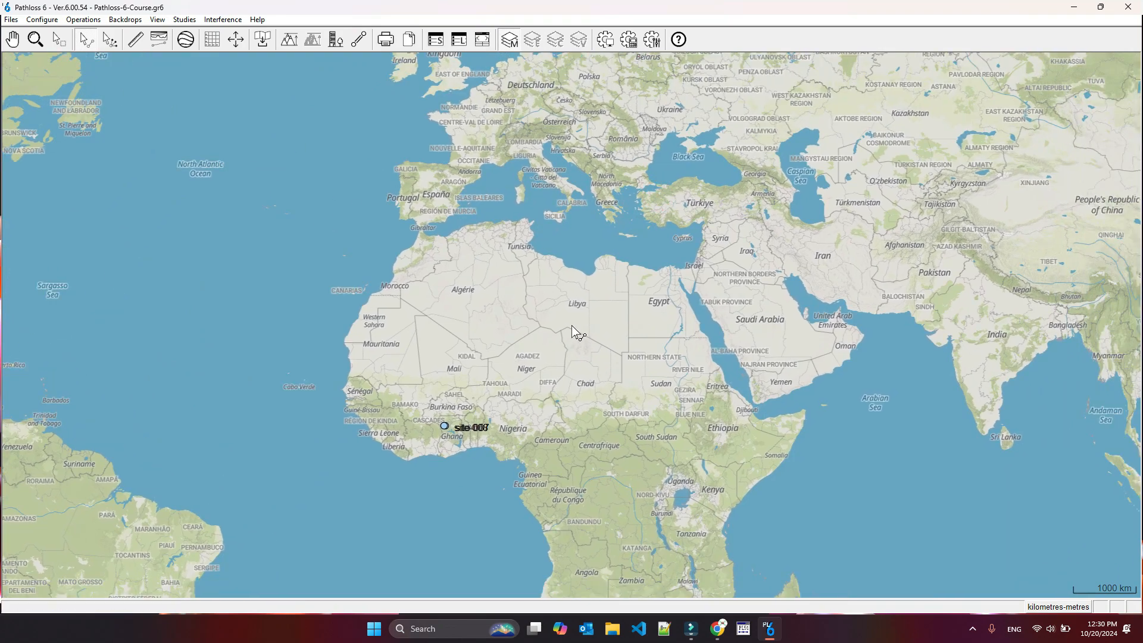
mouse_move(410, 322)
mouse_down()
mouse_move(589, 266)
mouse_move(571, 325)
mouse_move(586, 370)
mouse_up()
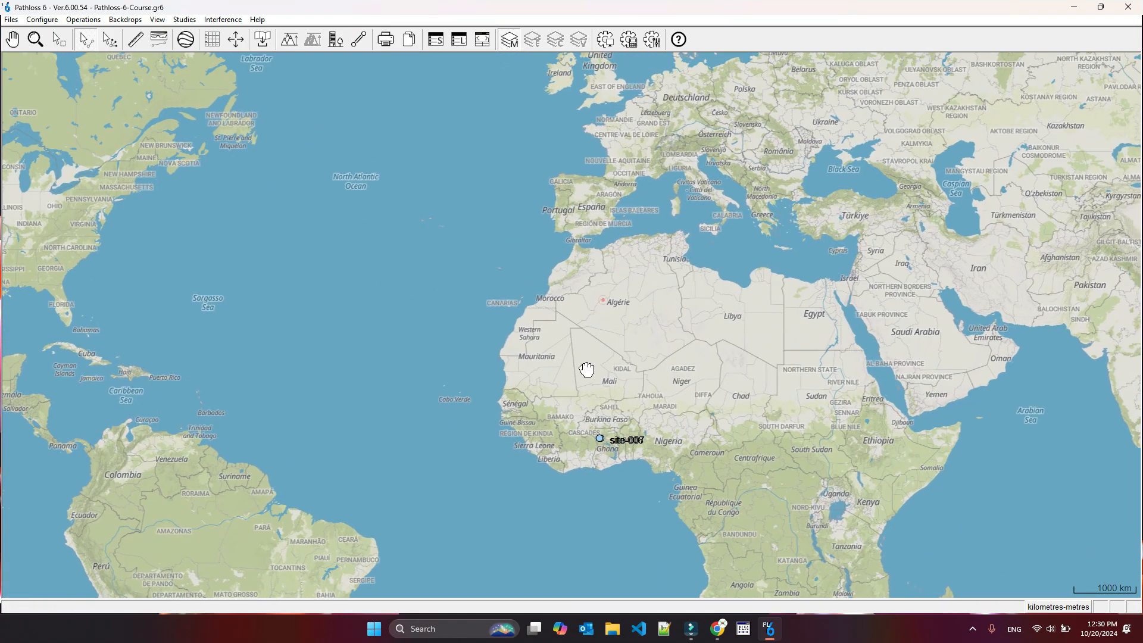
mouse_move(602, 299)
mouse_down()
mouse_move(570, 365)
mouse_move(553, 306)
mouse_move(574, 324)
mouse_move(712, 355)
mouse_up()
drag(493, 334, 712, 348)
click(402, 332)
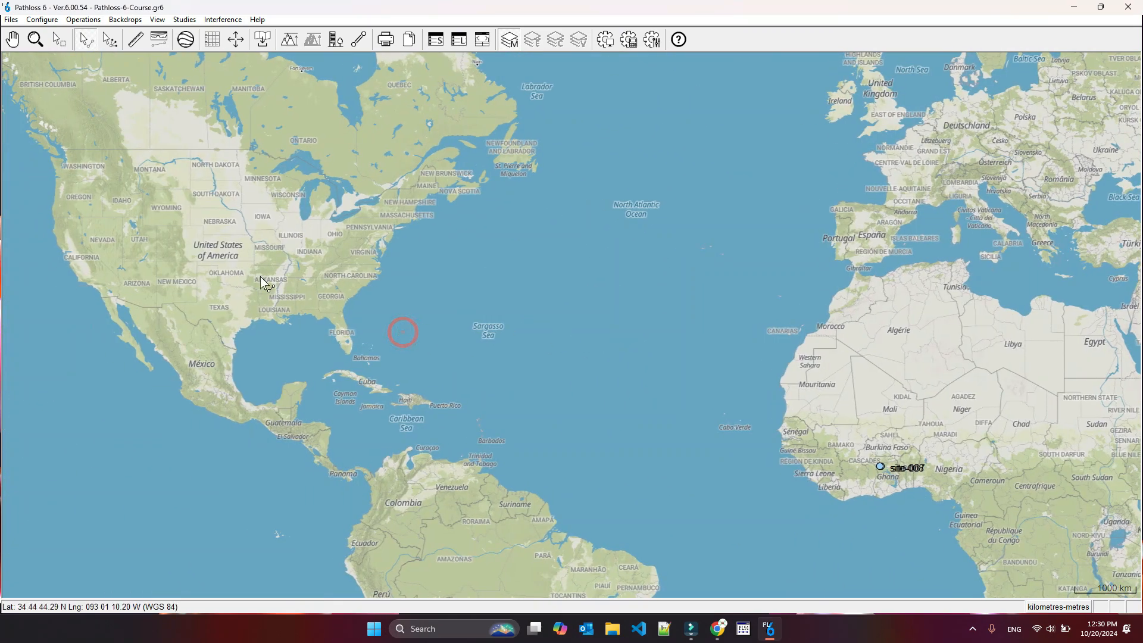
drag(704, 284, 196, 306)
drag(524, 407, 380, 363)
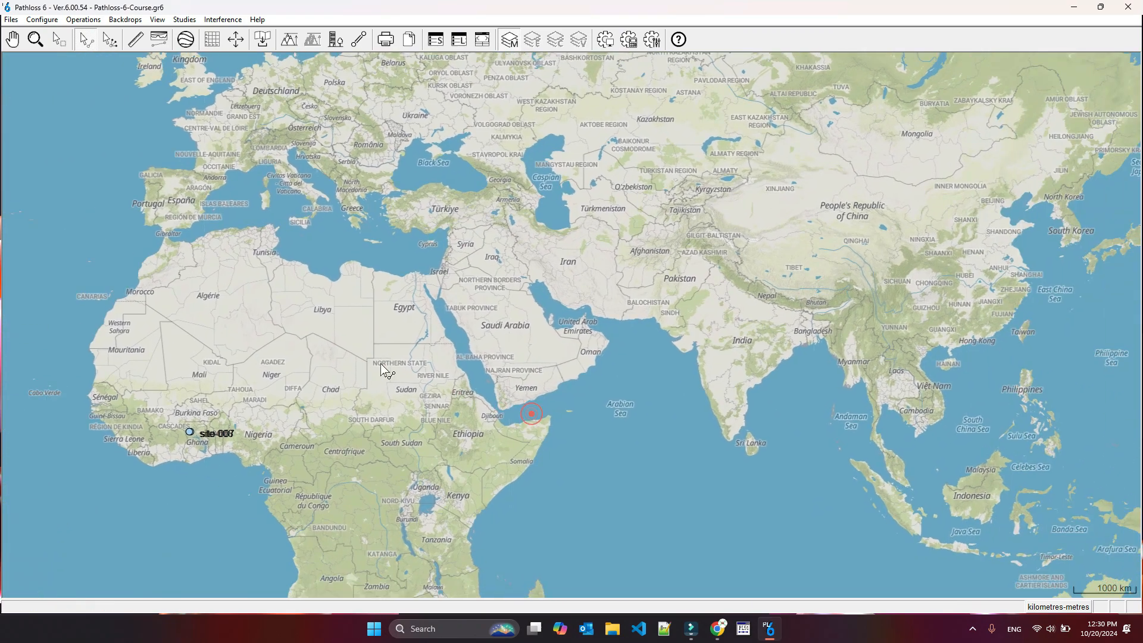
drag(685, 338, 622, 387)
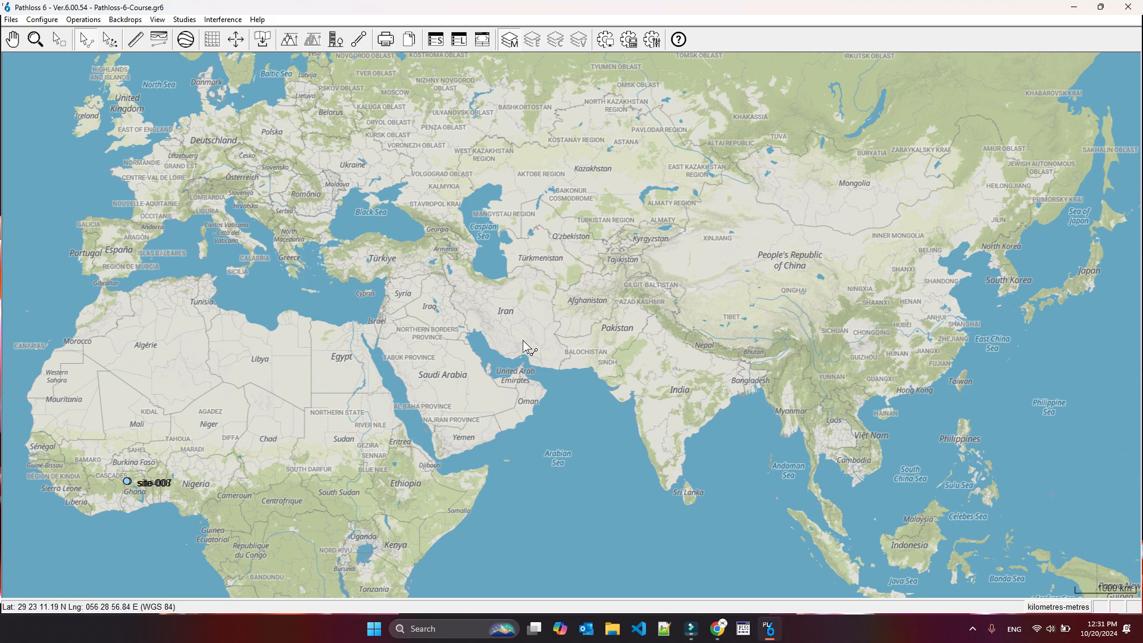
drag(520, 344, 572, 325)
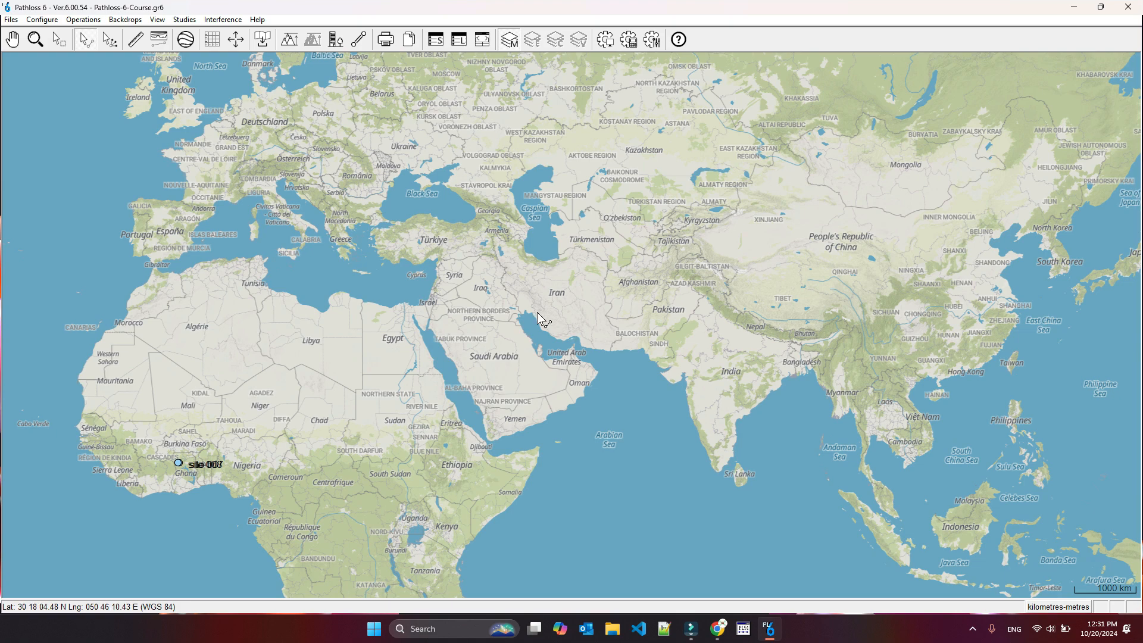
drag(391, 287, 711, 285)
drag(316, 284, 385, 217)
drag(697, 293, 568, 222)
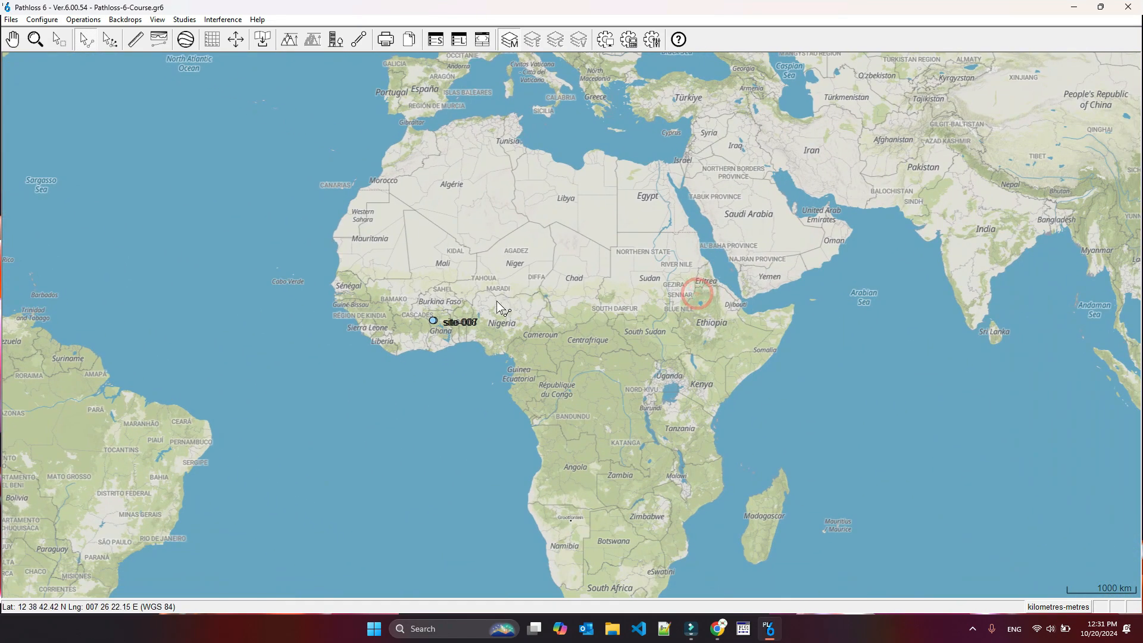
Inspect the Terrain backdrop around the two sites in northern Ghana and neighbouring Togo and Benin
scroll(572, 325, up, 2)
scroll(571, 325, up, 5)
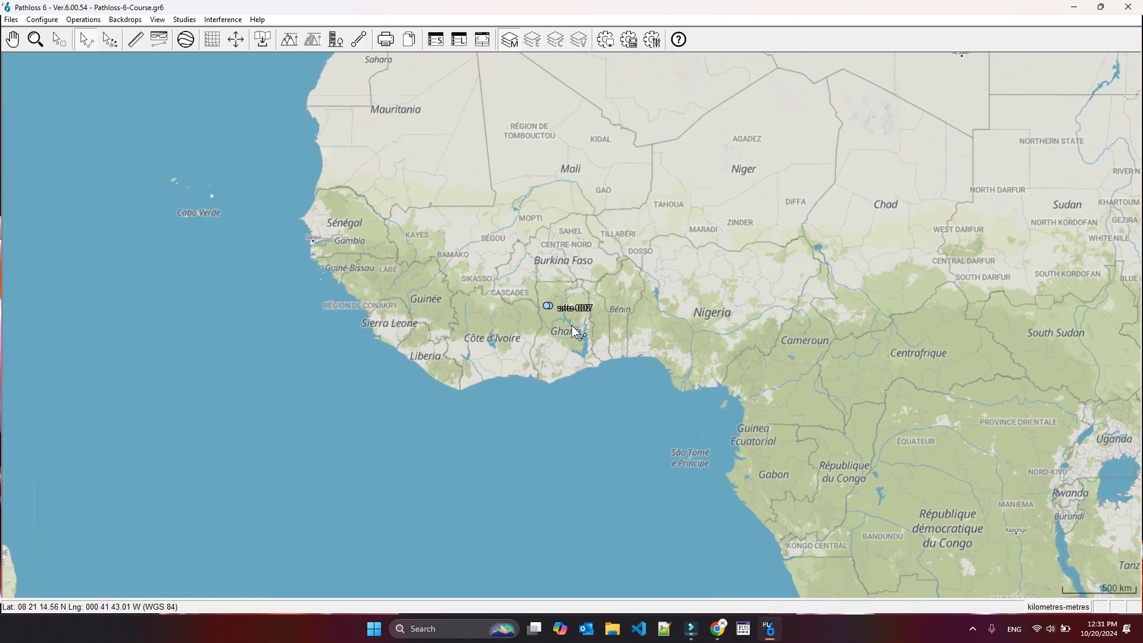
scroll(571, 325, up, 1)
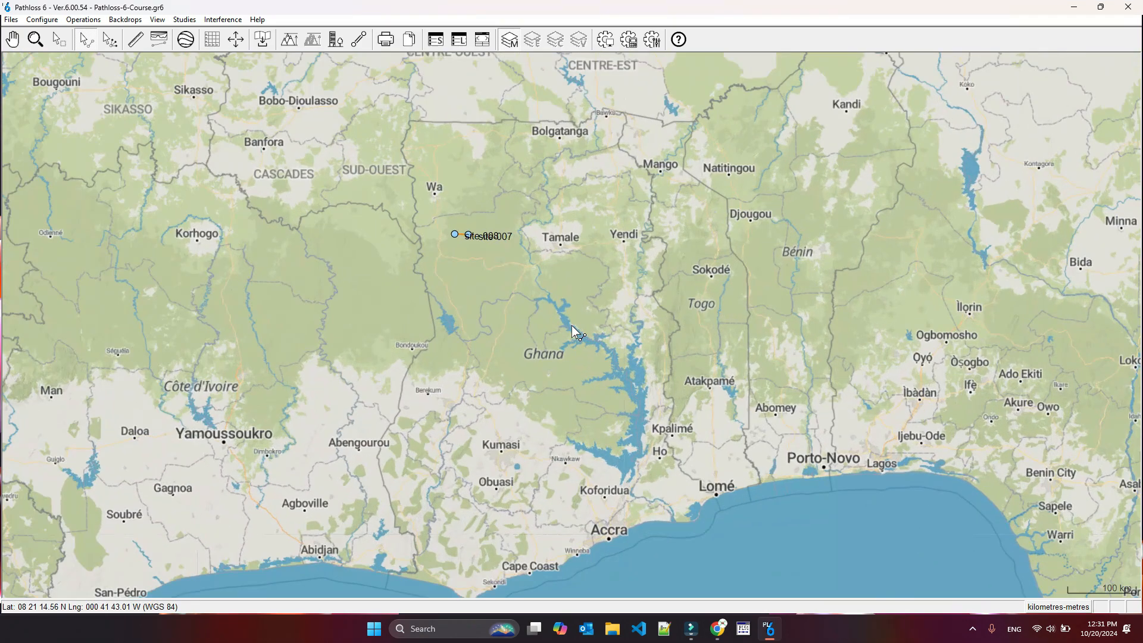
drag(669, 290, 570, 326)
scroll(634, 259, up, 1)
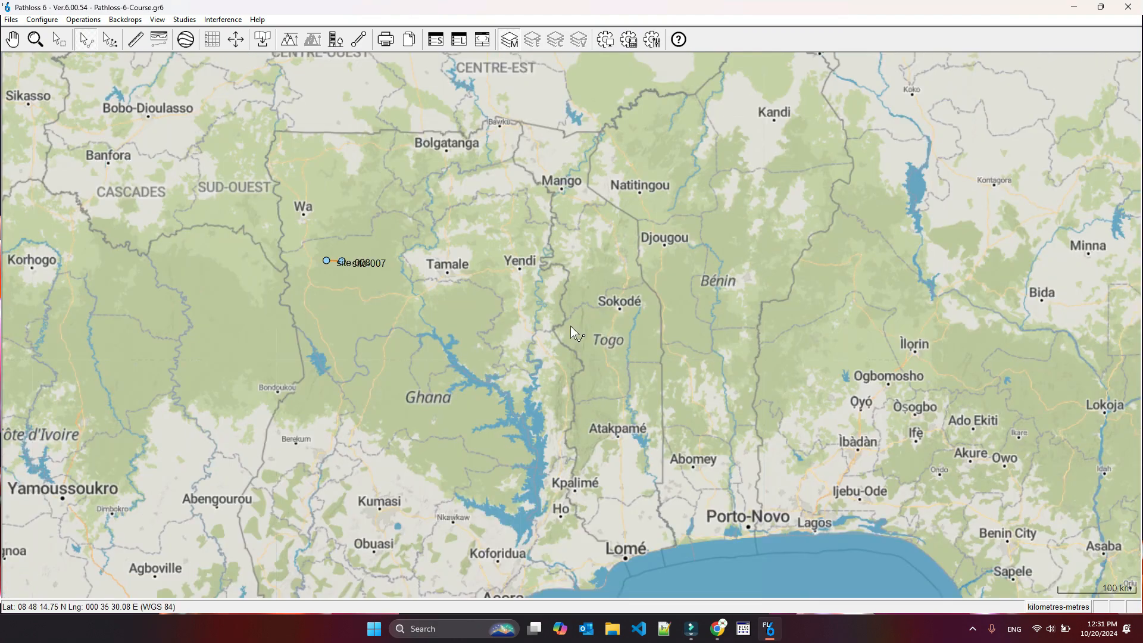
drag(513, 390, 541, 325)
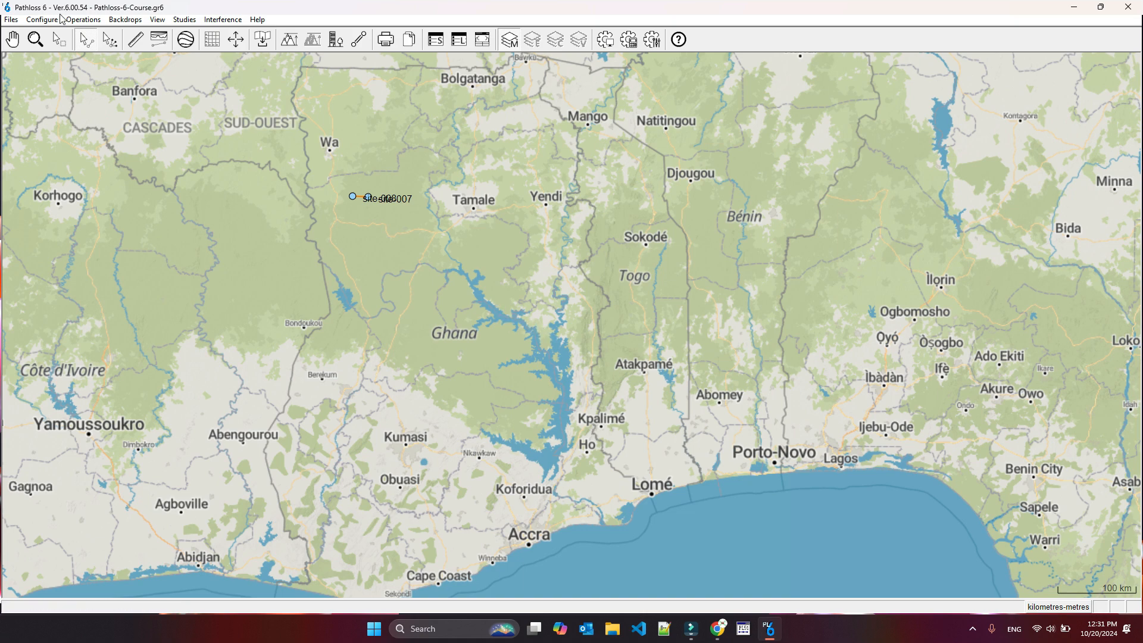
Open the GIS setup dialog at its site coordinate settings
click(42, 19)
mouse_move(75, 33)
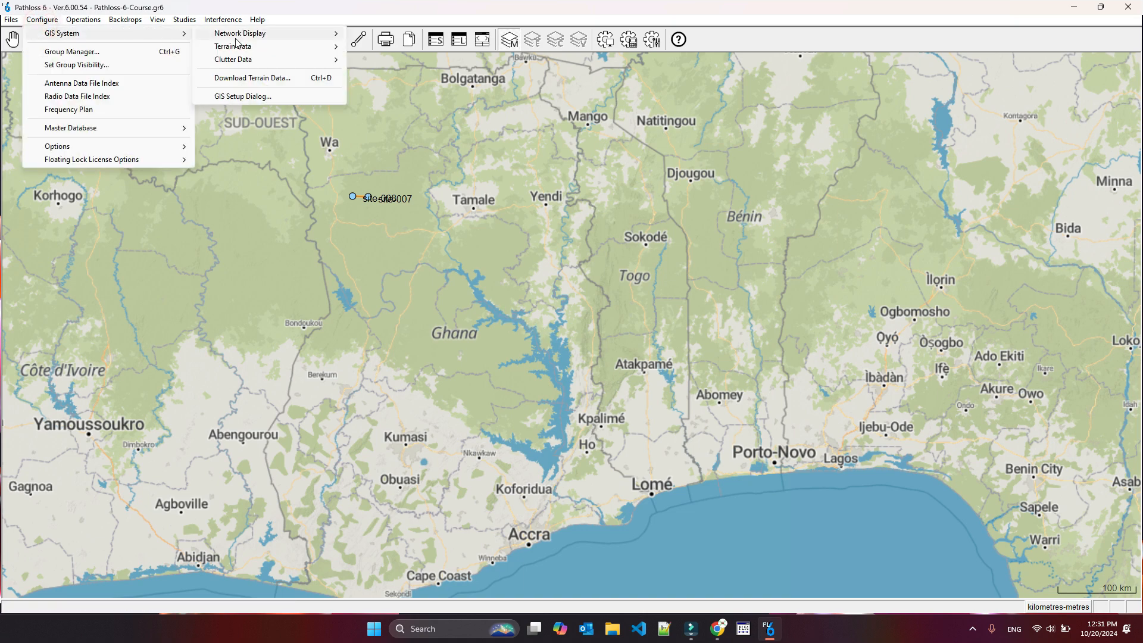
click(237, 98)
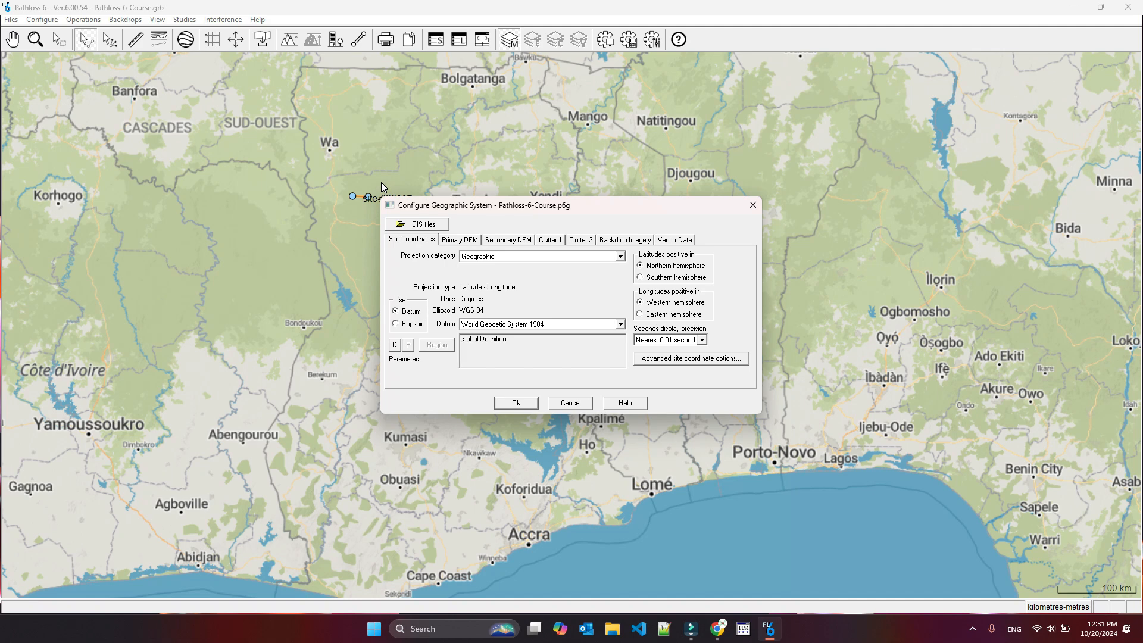
Try the Google Earth and Hong Kong Coordinate Systems projection categories for the site coordinates, ending on Google Earth
click(492, 260)
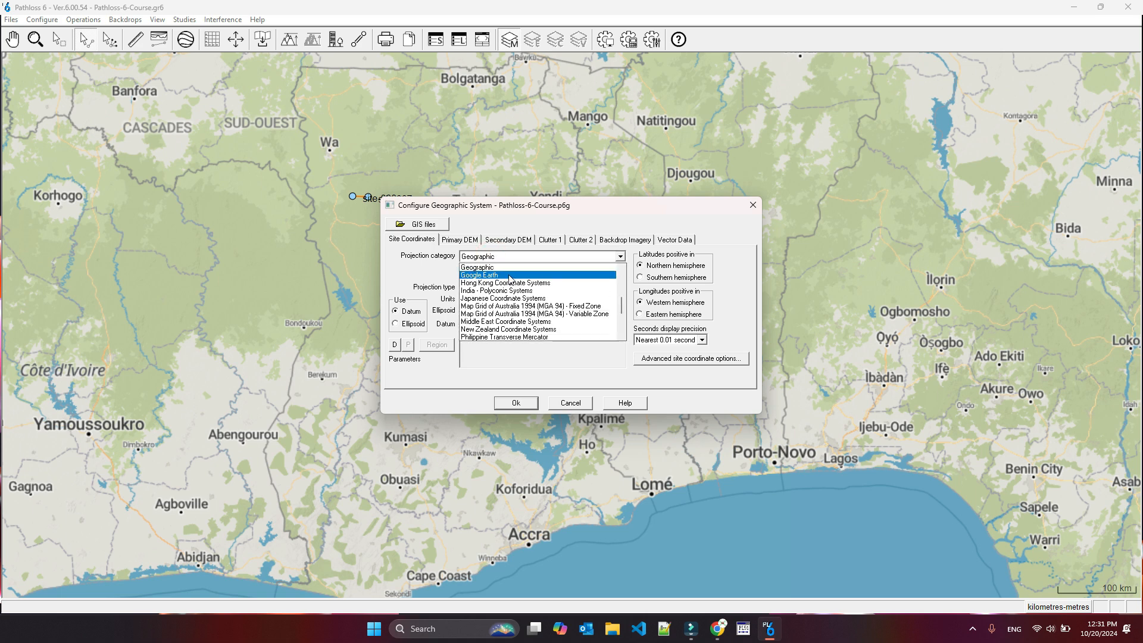
click(466, 276)
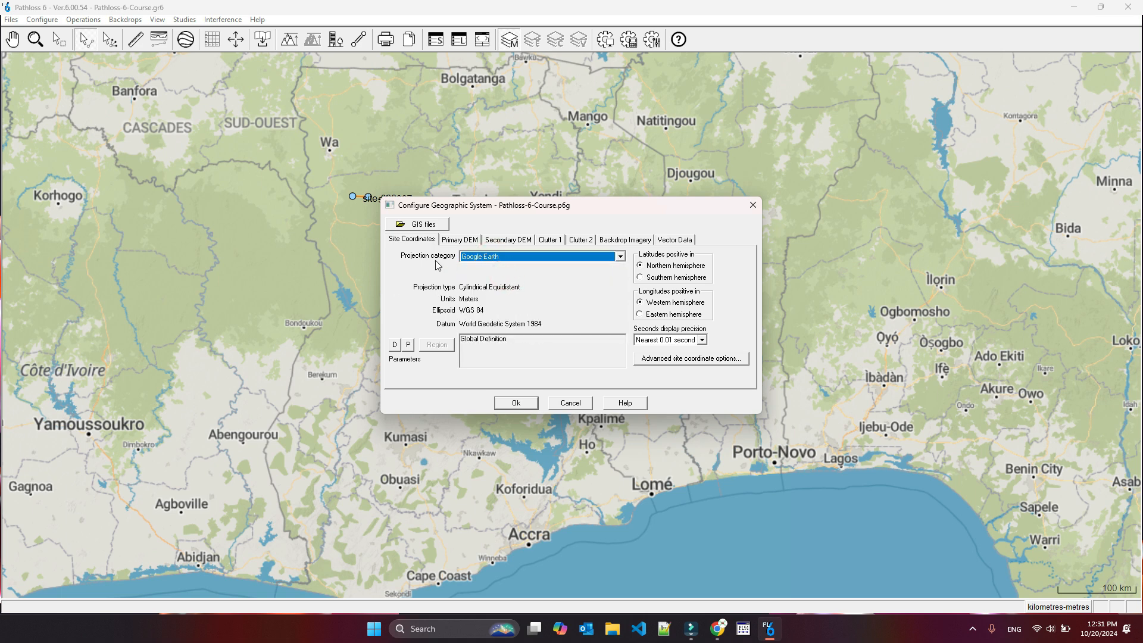
click(473, 256)
click(488, 275)
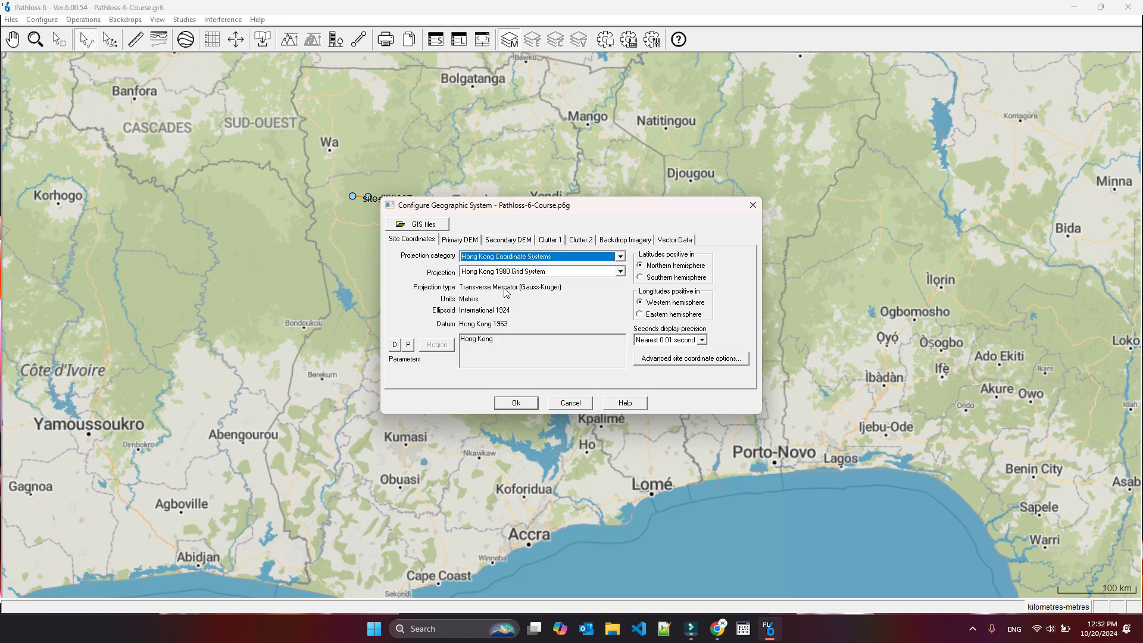
click(495, 264)
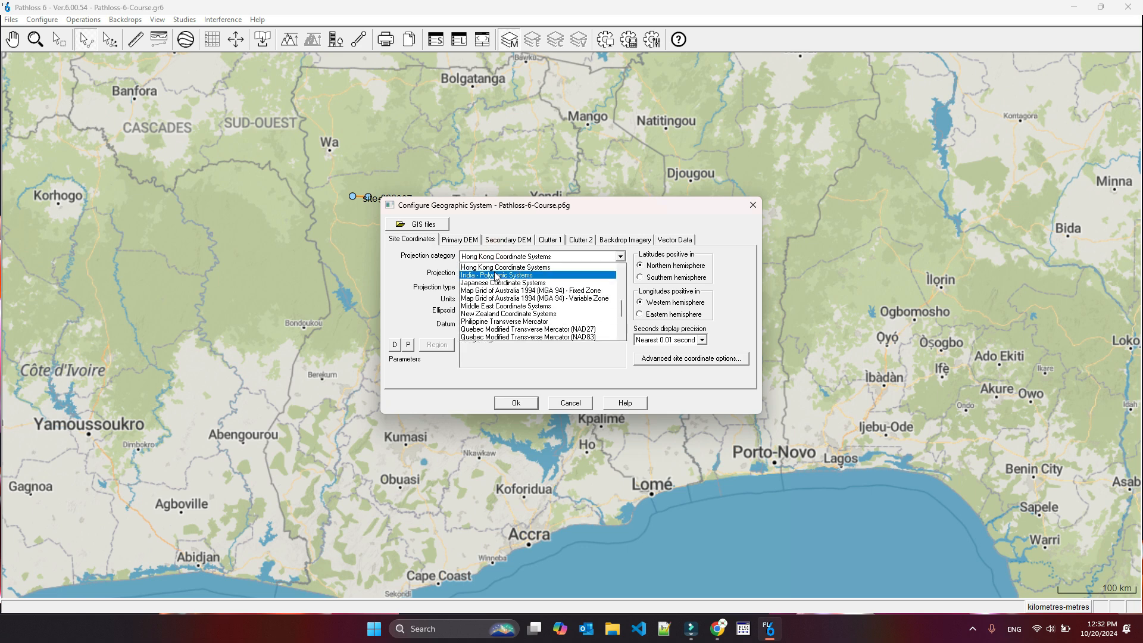
scroll(498, 279, up, 1)
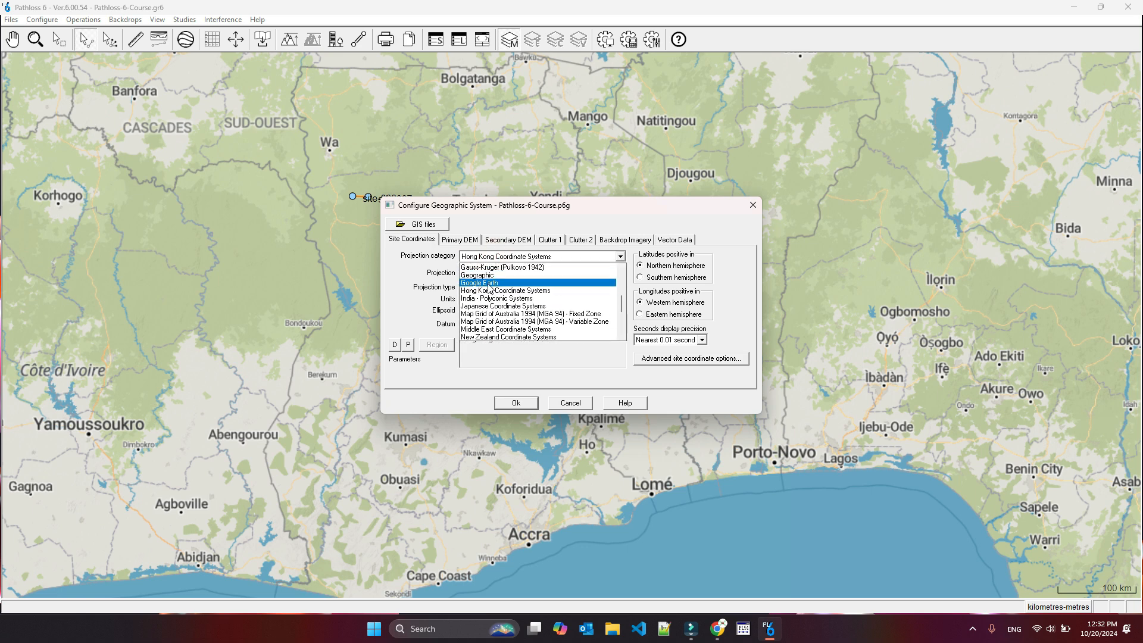
click(485, 279)
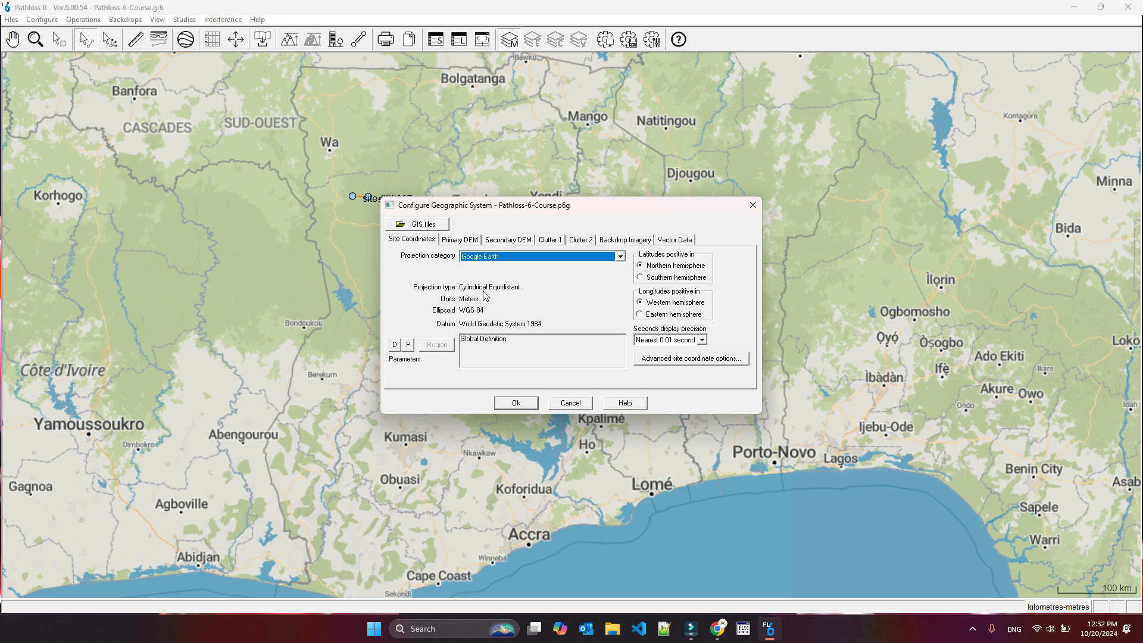
Set the site coordinates' projection category to Geographic
click(487, 257)
scroll(491, 285, up, 3)
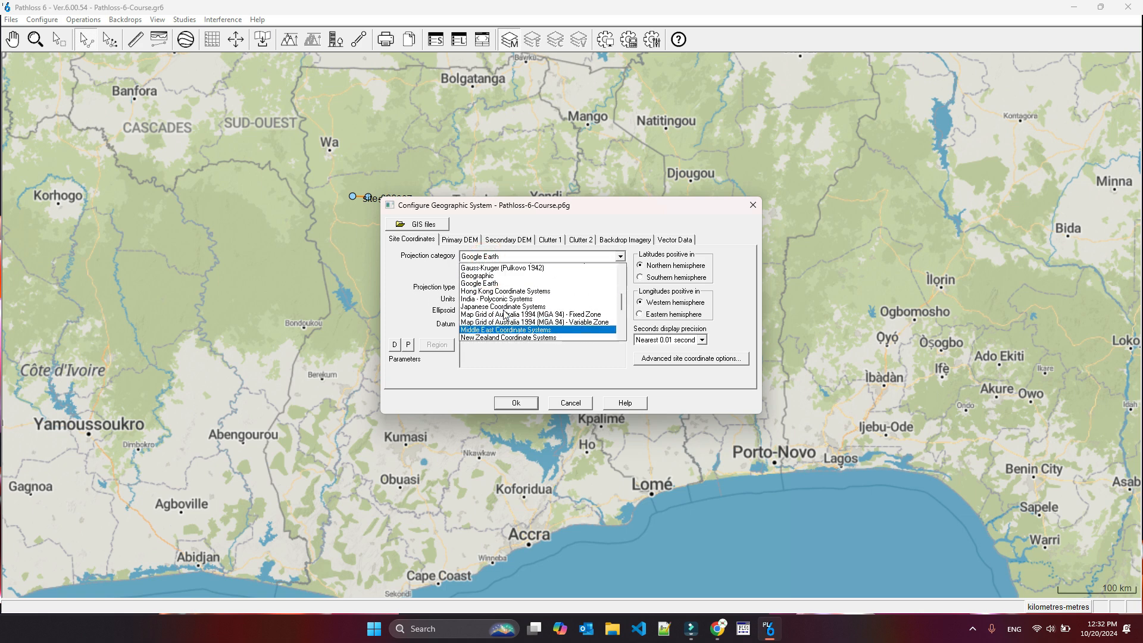
click(494, 285)
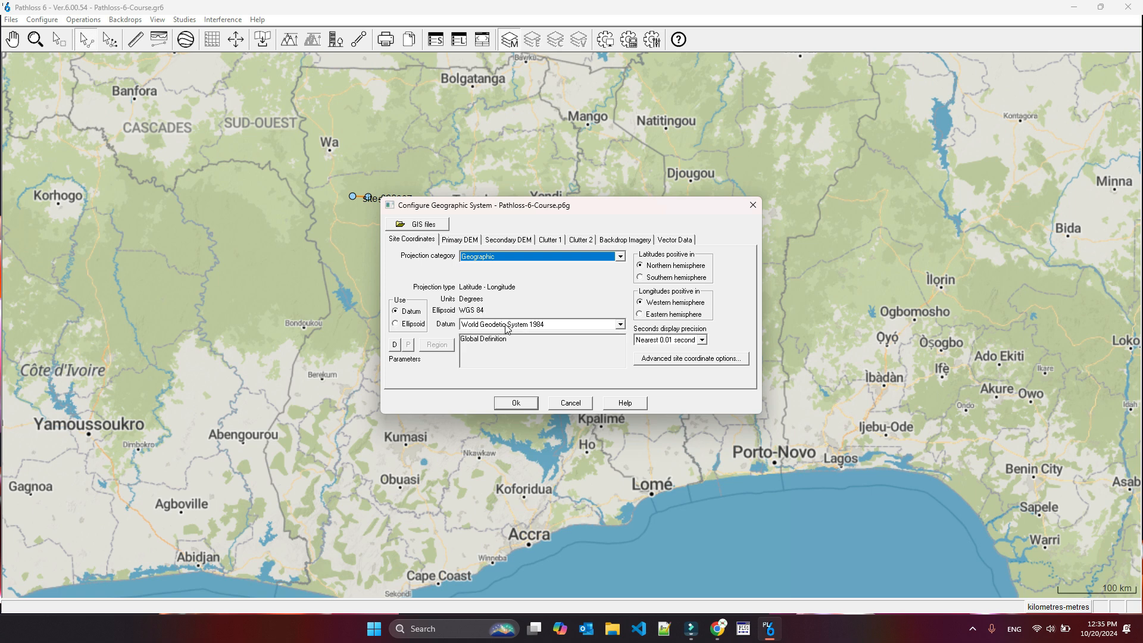
Browse the available datums for the site coordinates and select World Geodetic System 1984
click(504, 323)
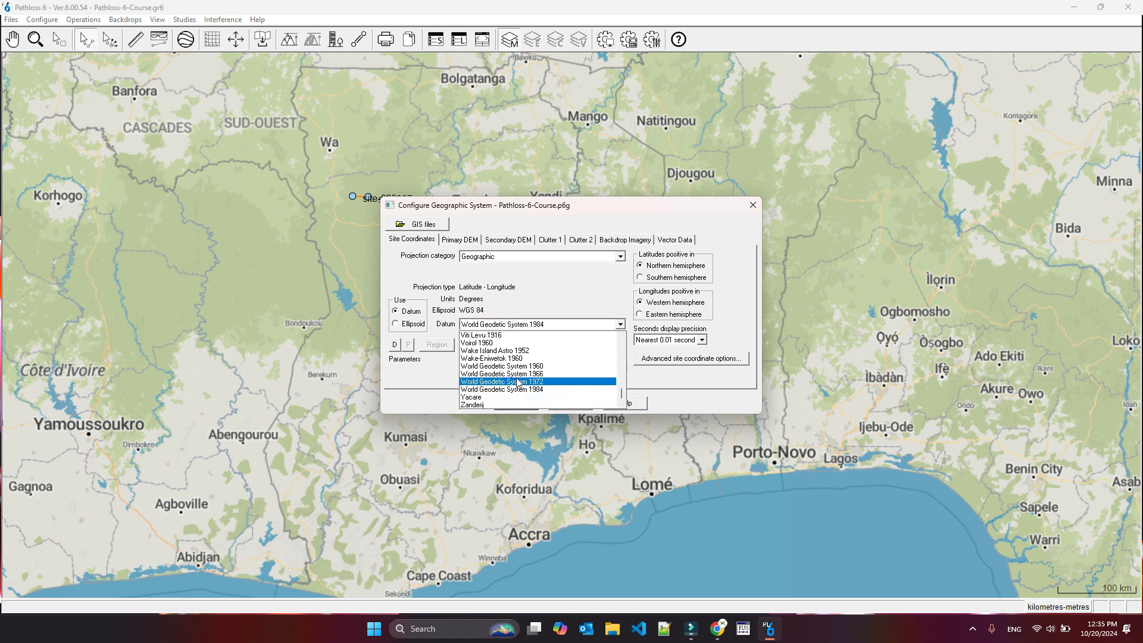
scroll(515, 387, up, 3)
scroll(528, 379, up, 2)
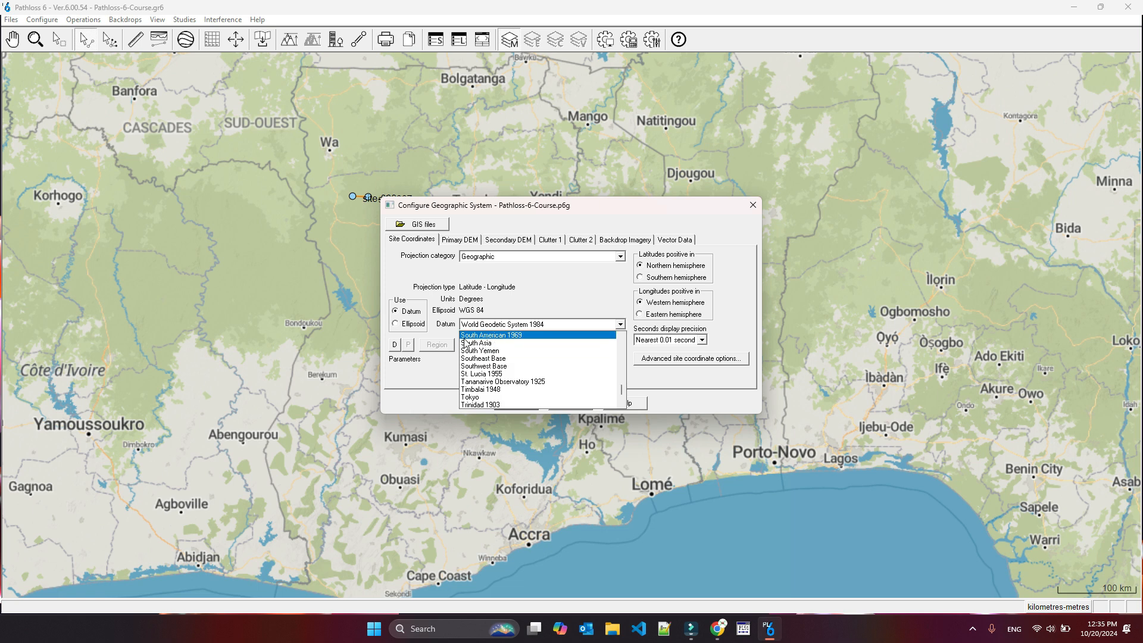
scroll(481, 344, up, 4)
scroll(518, 356, up, 4)
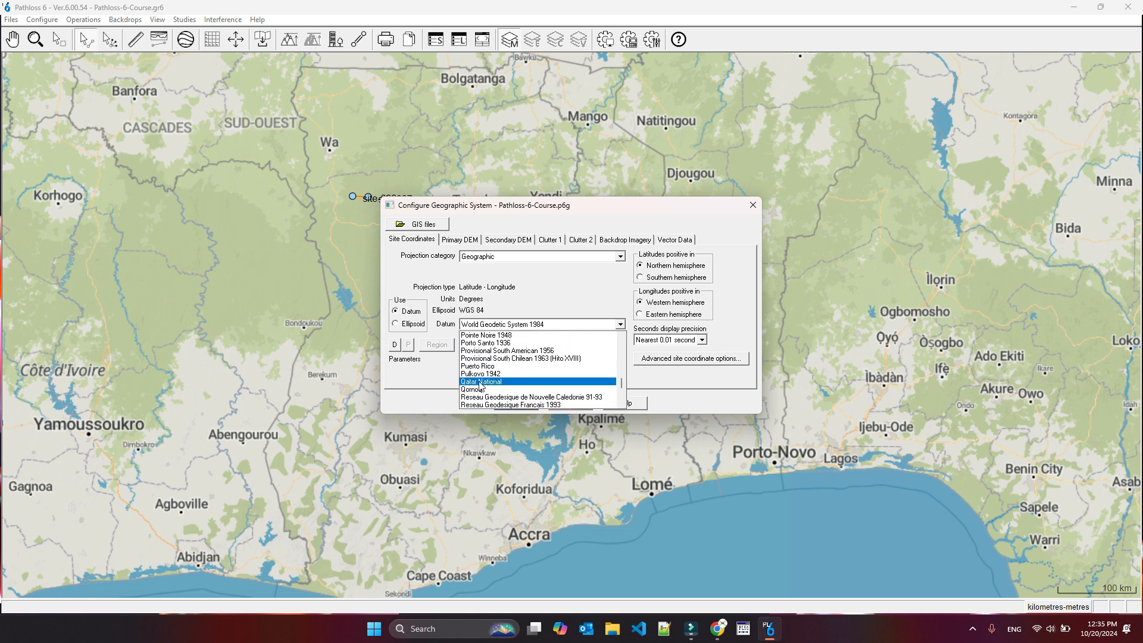
scroll(526, 370, down, 1)
scroll(527, 370, down, 10)
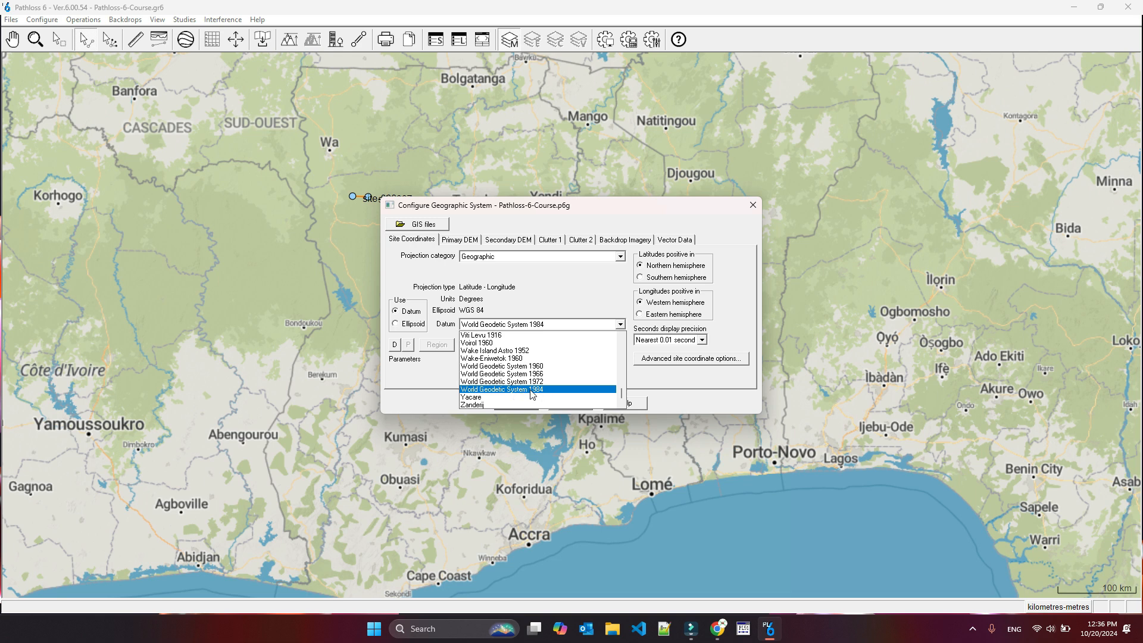
click(532, 391)
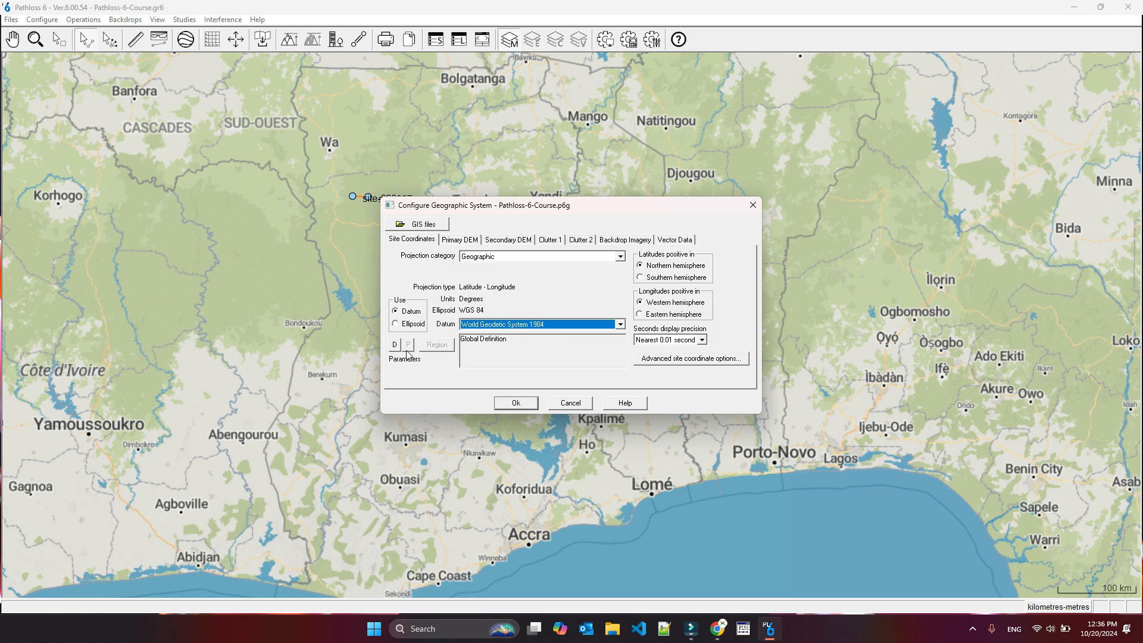
Try the Ellipsoid option in place of Datum for the site coordinates, ending on Datum
click(396, 324)
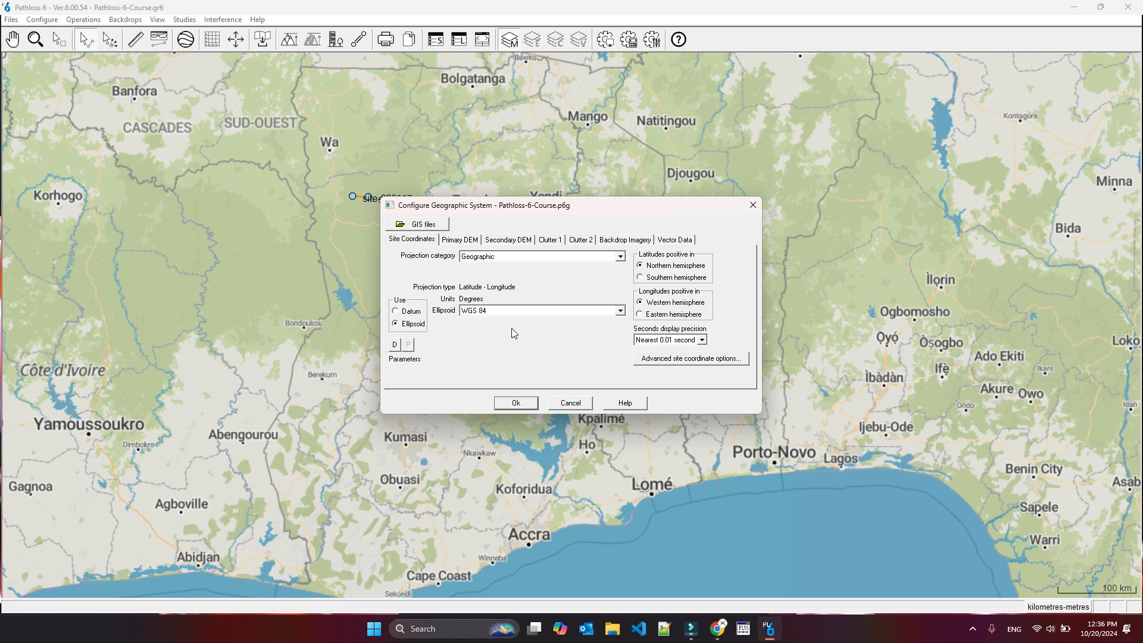
click(395, 311)
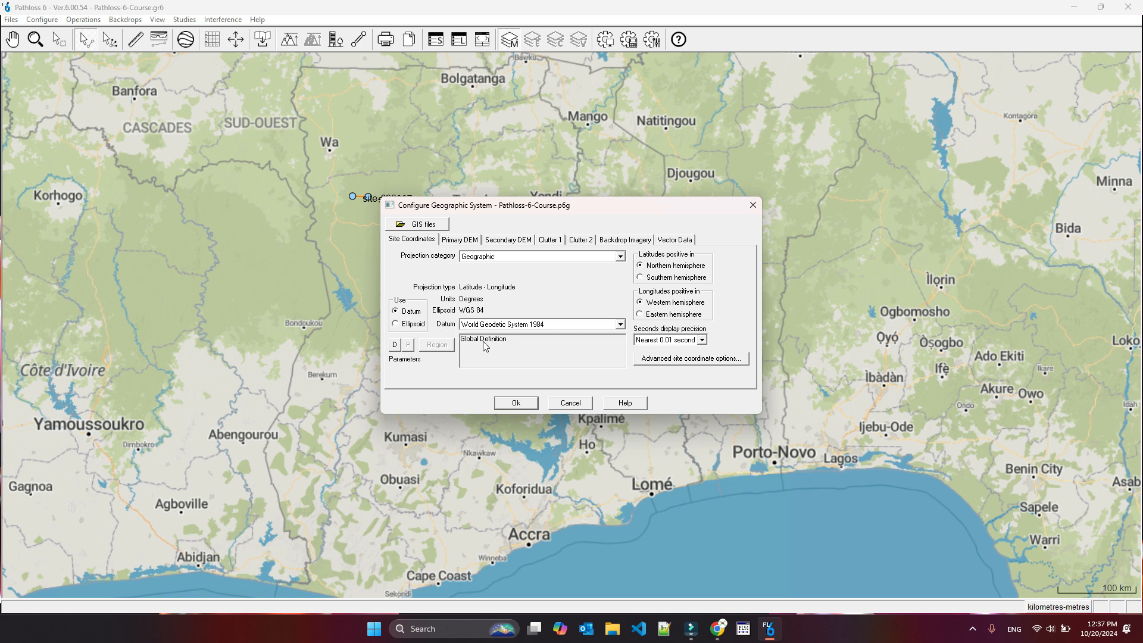
click(402, 327)
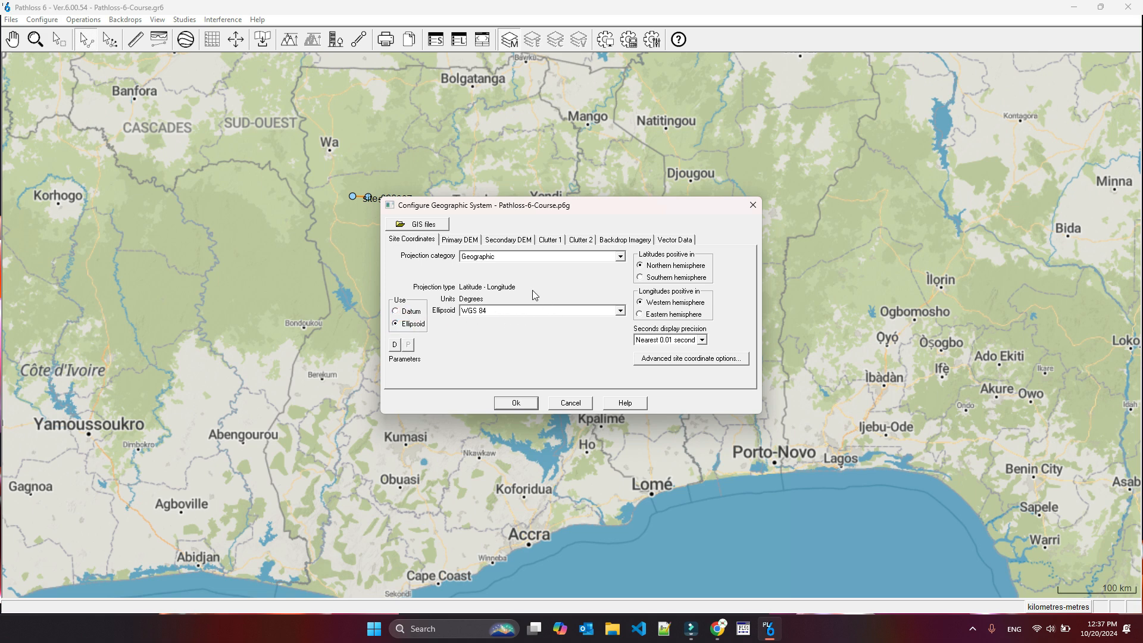
click(398, 311)
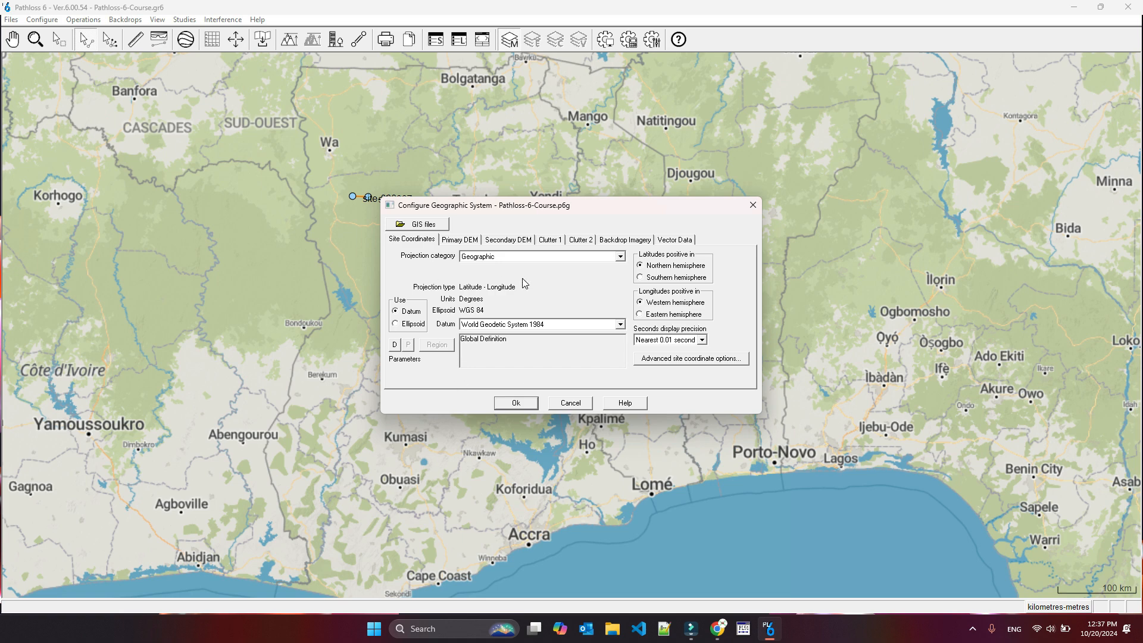
click(413, 324)
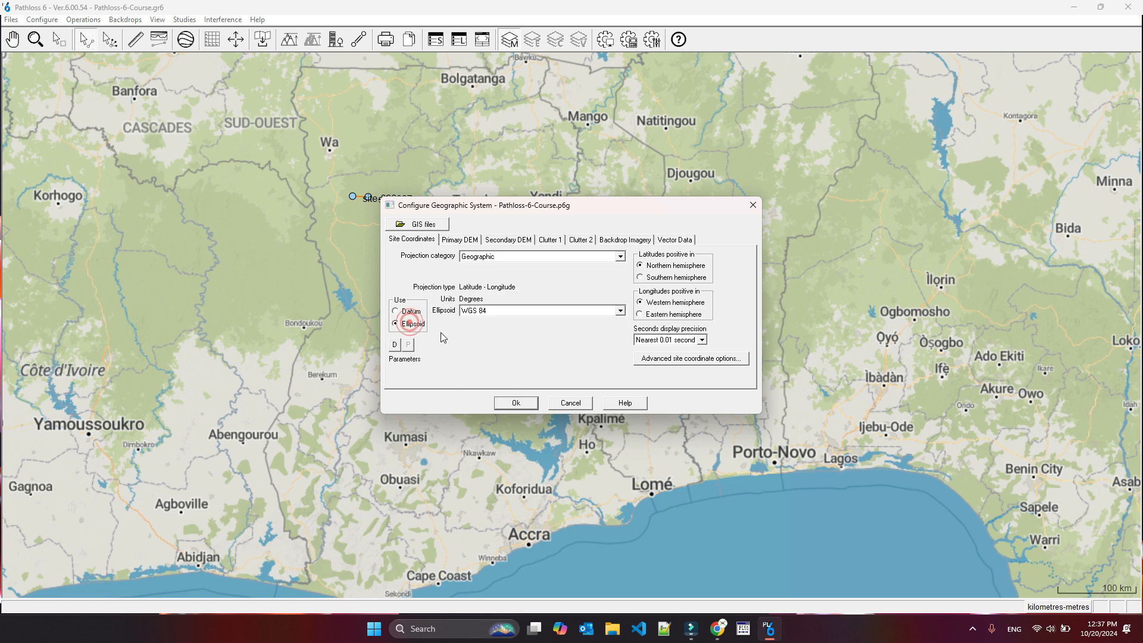
click(408, 310)
Try the WGS84 reference and the latitude-longitude recalculation from X-Y coordinates in the advanced site coordinate options, closing them without confirming
click(663, 359)
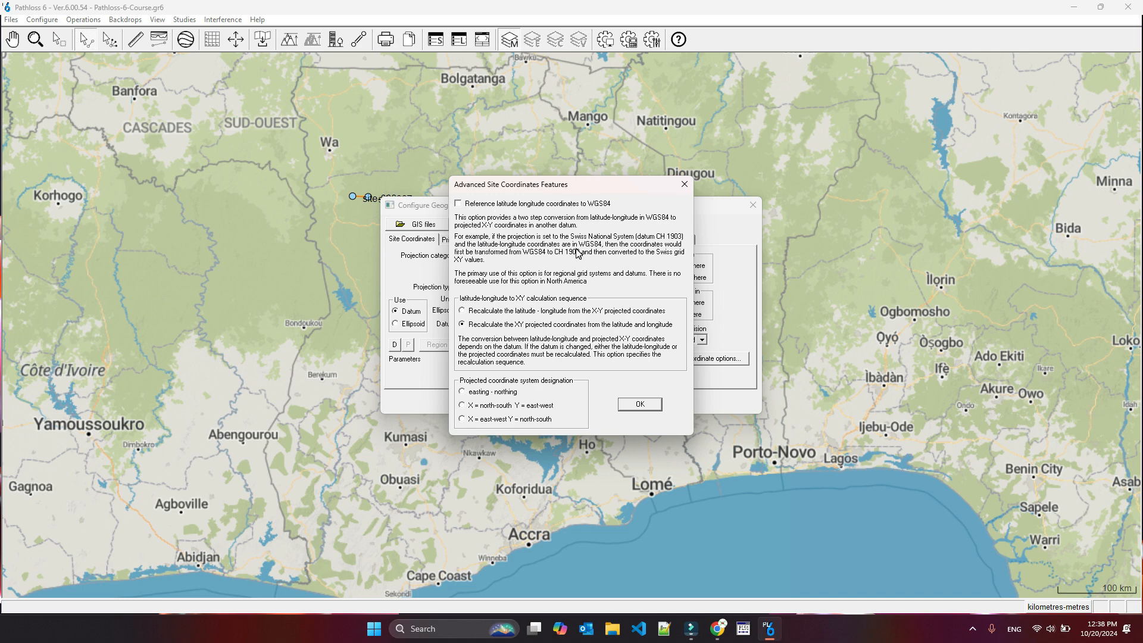
click(458, 204)
click(458, 205)
click(458, 204)
click(482, 312)
click(684, 184)
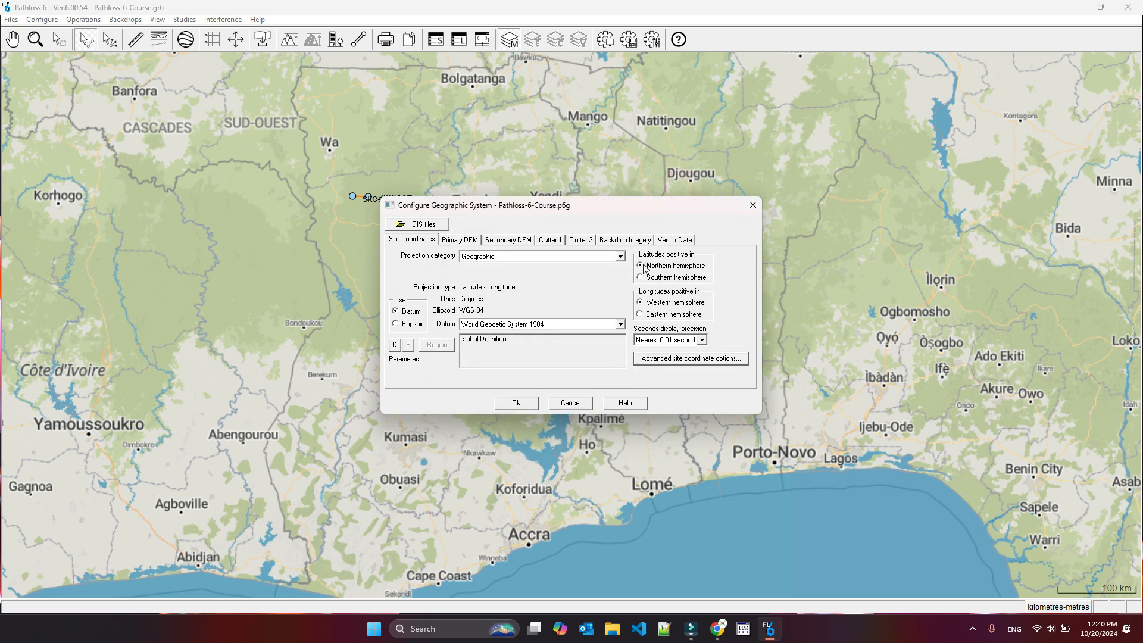
Try the Eastern hemisphere for positive longitudes, ending on Western hemisphere
click(640, 313)
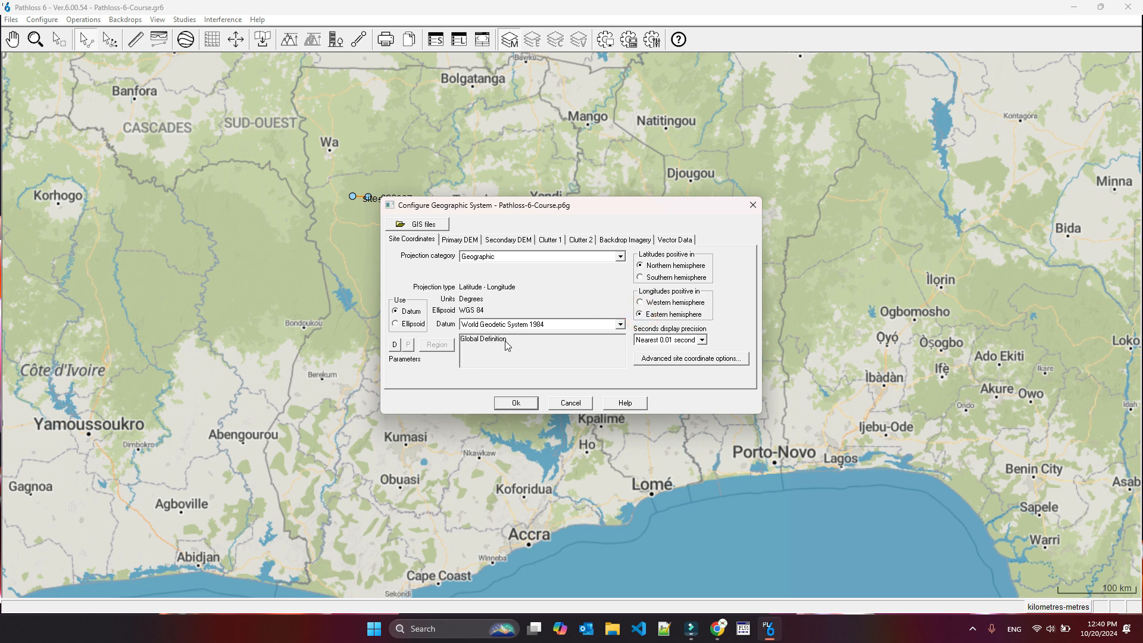
click(641, 303)
Show the current Primary DEM settings and check the SRTM (World) main directory without changing it
click(465, 240)
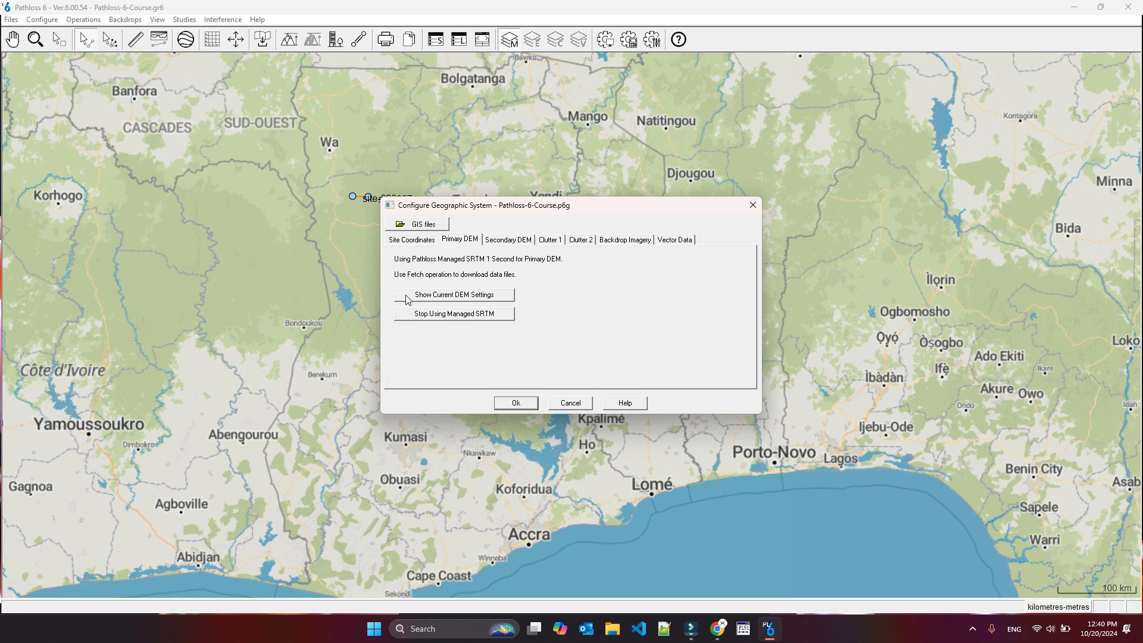
click(466, 295)
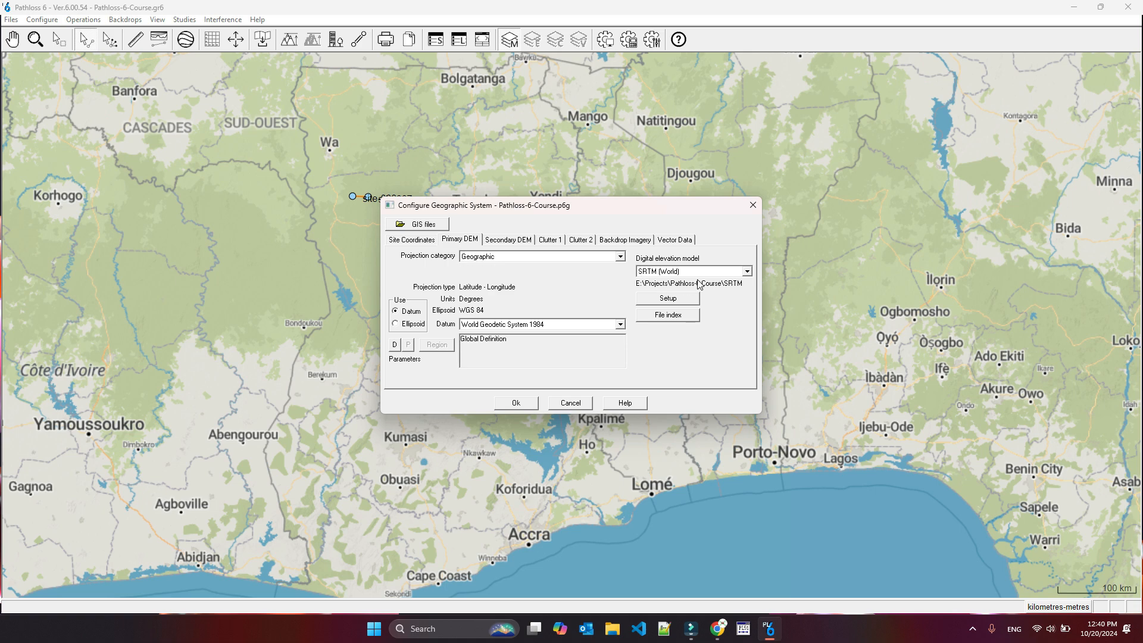
click(670, 297)
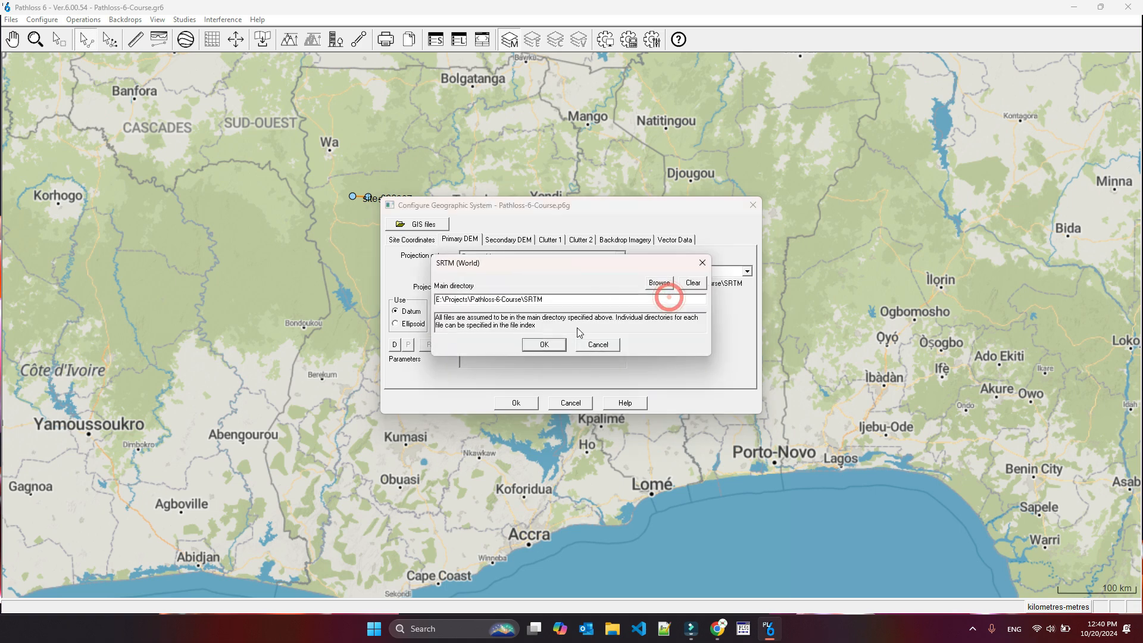
click(596, 344)
Examine the Primary DEM's SRTM file index for tile extents and cell sizes, closing the index and the GIS configuration
click(667, 321)
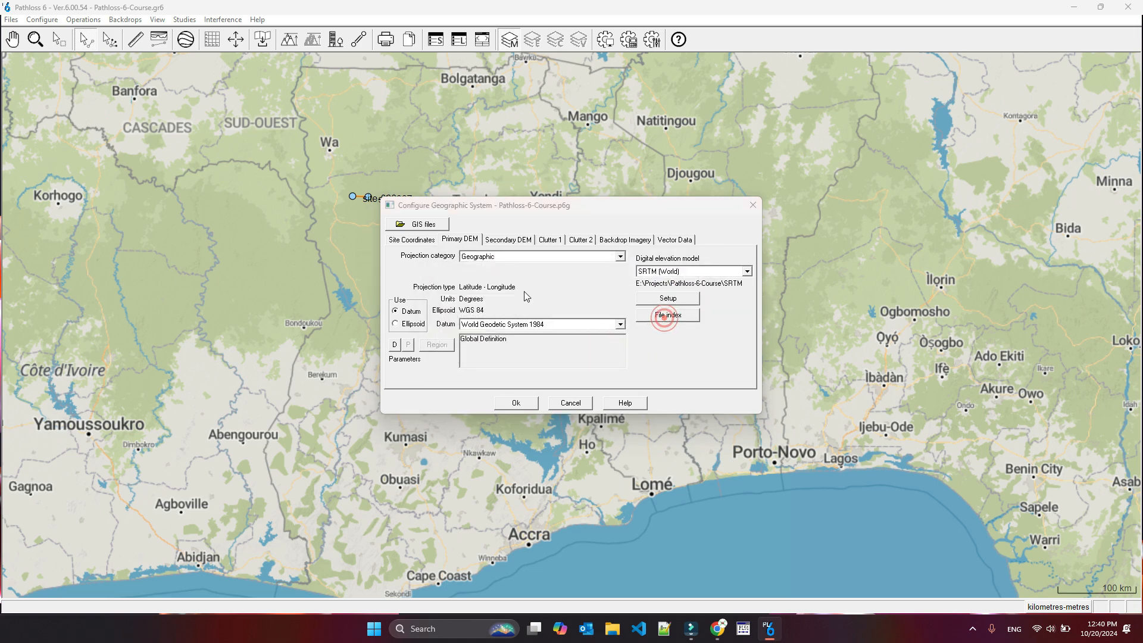
click(668, 321)
drag(1142, 536, 709, 172)
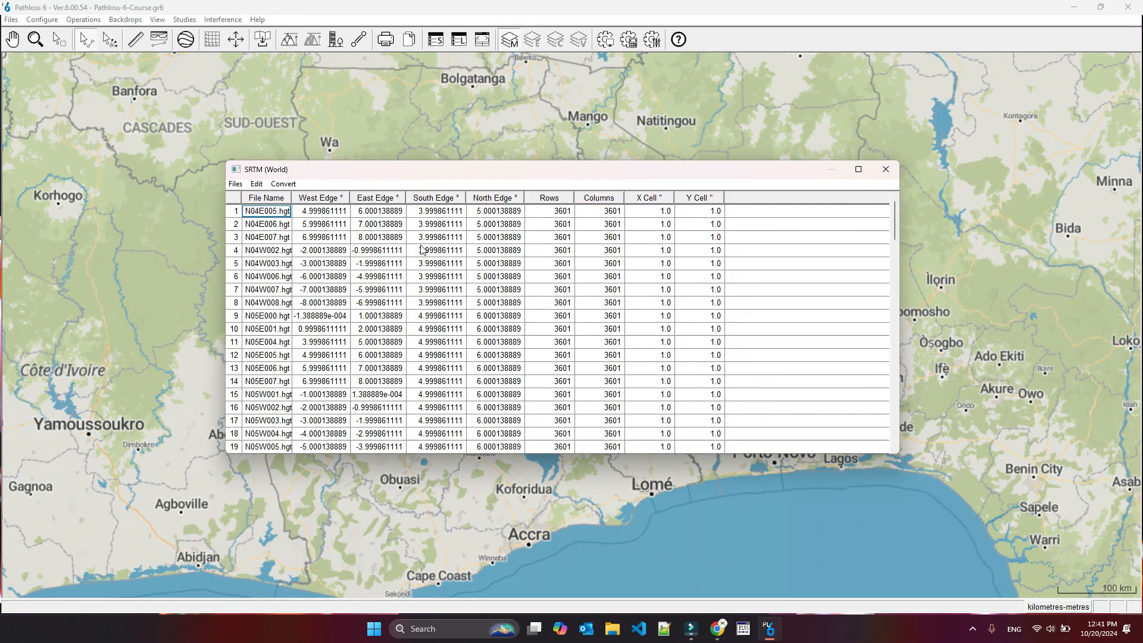
scroll(421, 250, down, 3)
scroll(422, 250, down, 18)
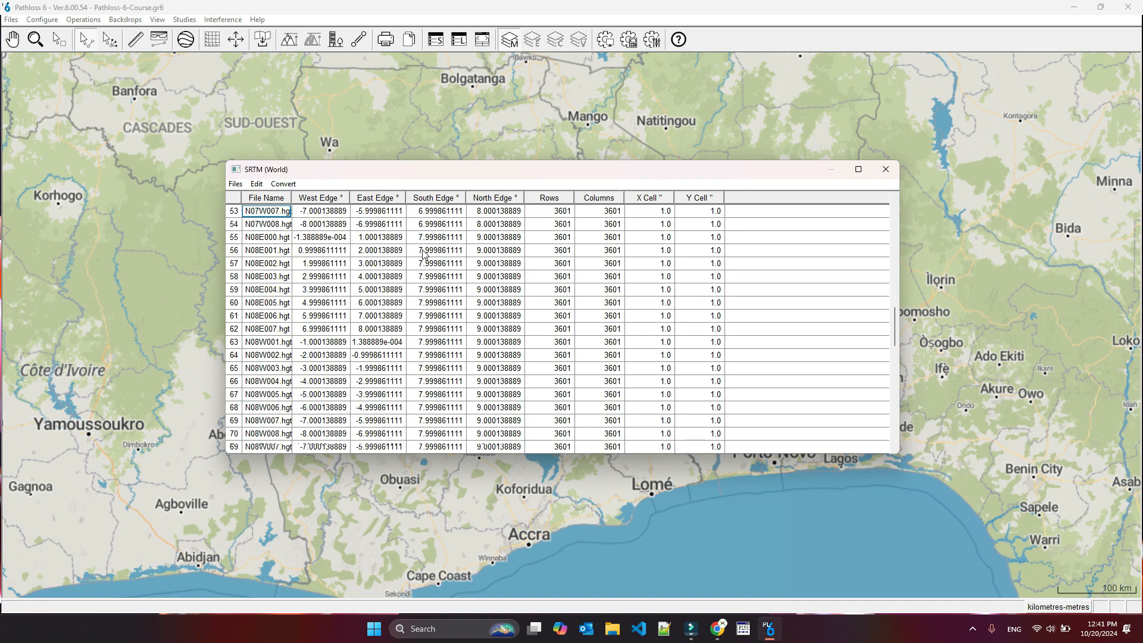
scroll(422, 250, down, 1)
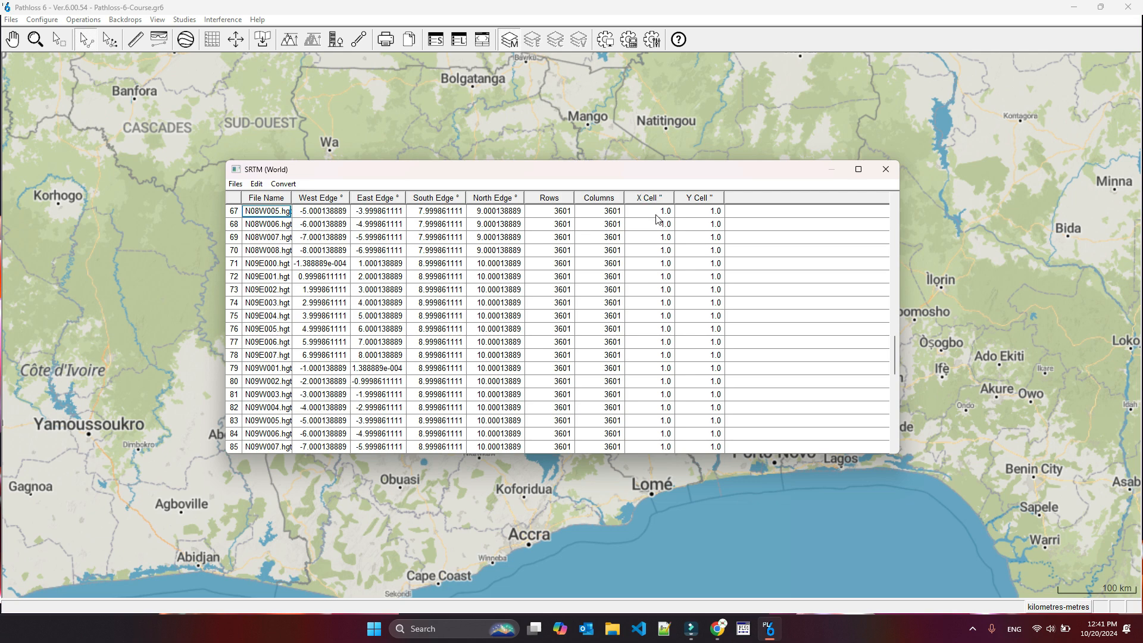
click(885, 169)
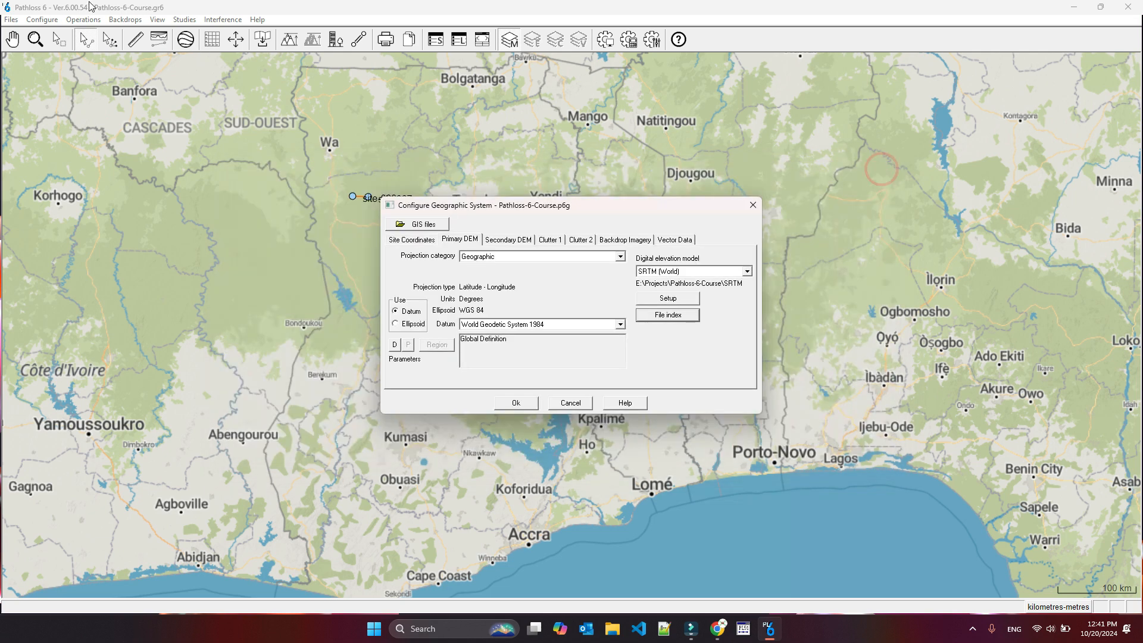
click(752, 205)
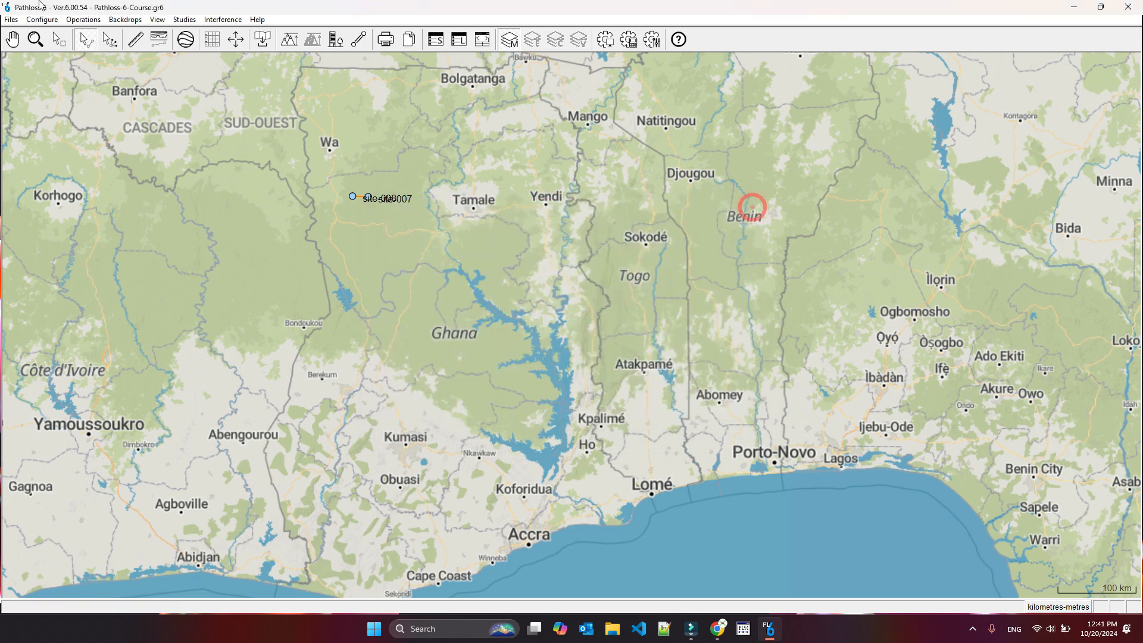
View the terrain data source options and reopen the GIS setup dialog at its Secondary DEM settings
click(41, 20)
mouse_move(62, 34)
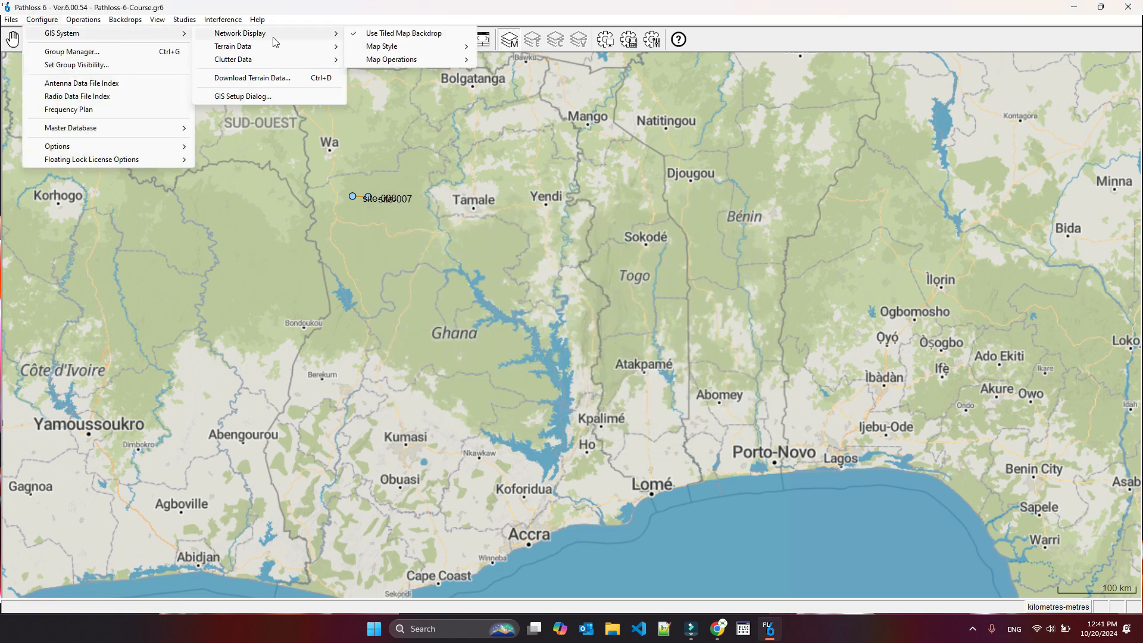
mouse_move(268, 47)
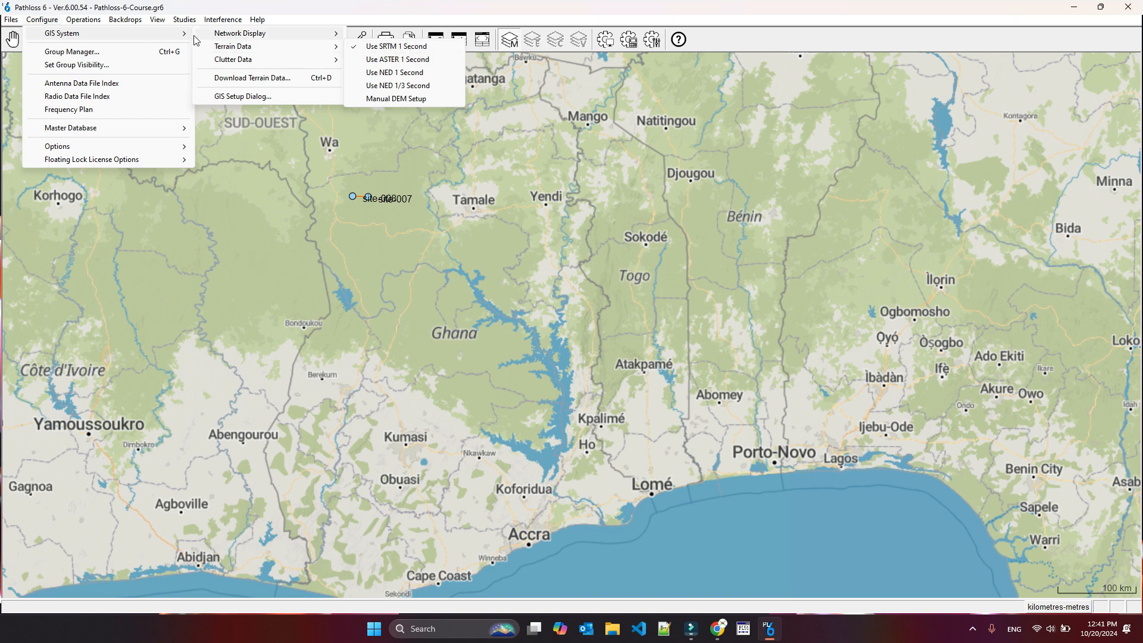
click(243, 95)
click(503, 240)
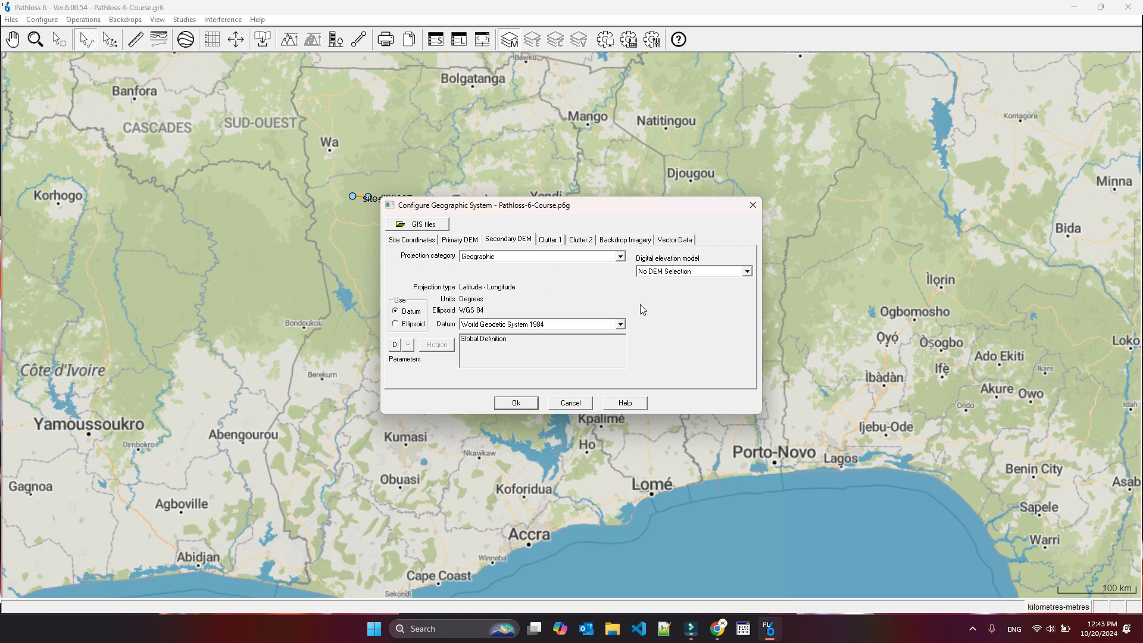
Examine the current Clutter 1 settings and the Clutter 2 data source
click(549, 238)
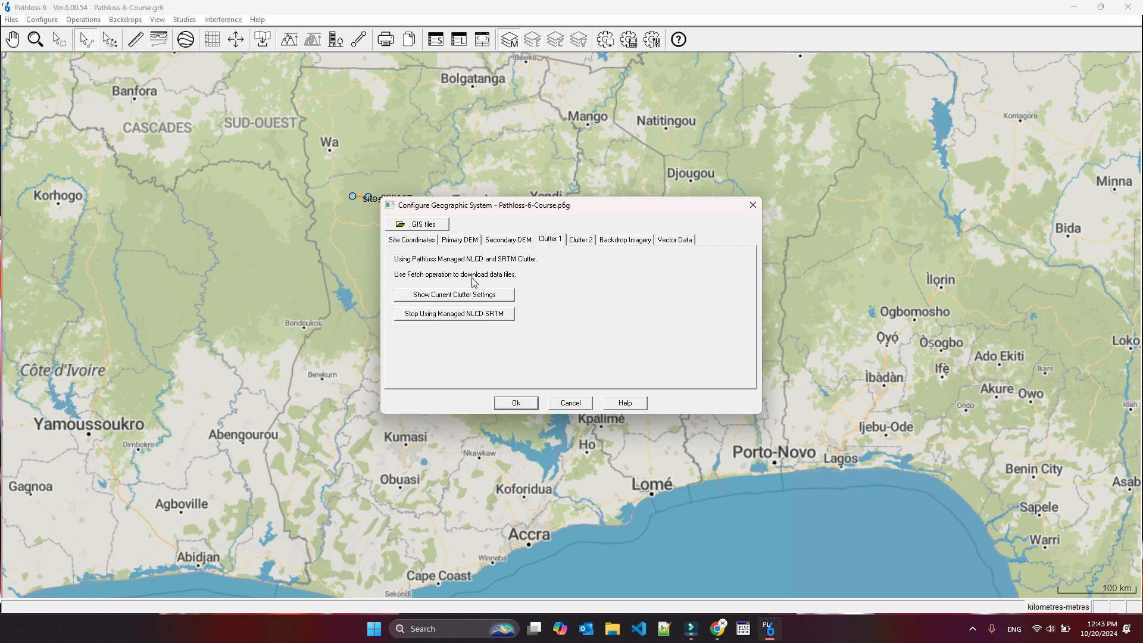
click(479, 296)
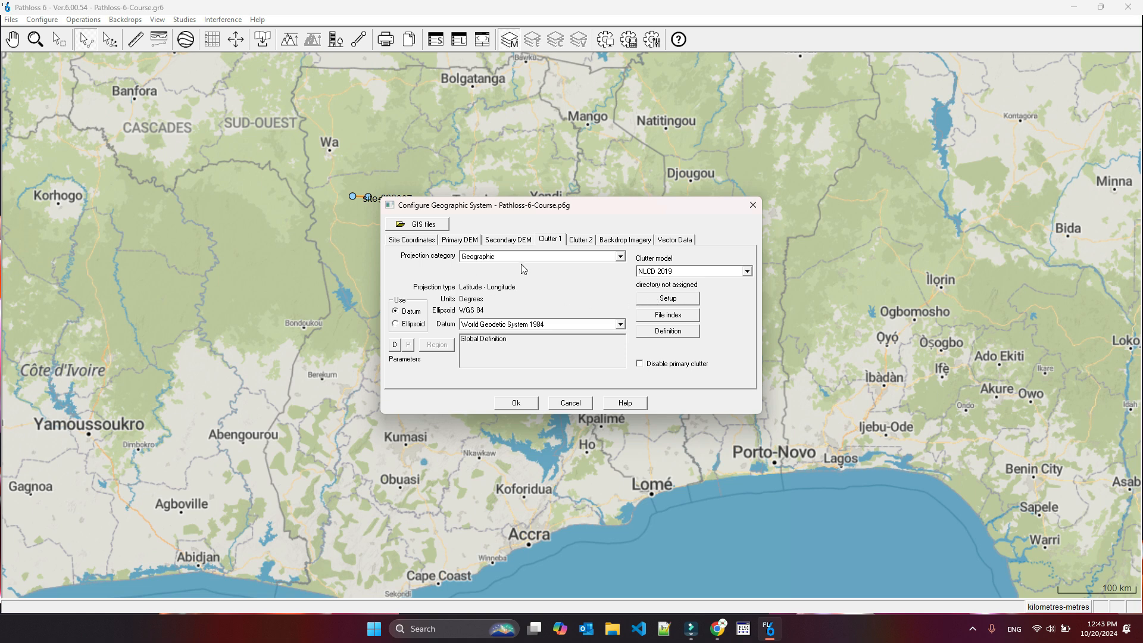
click(581, 240)
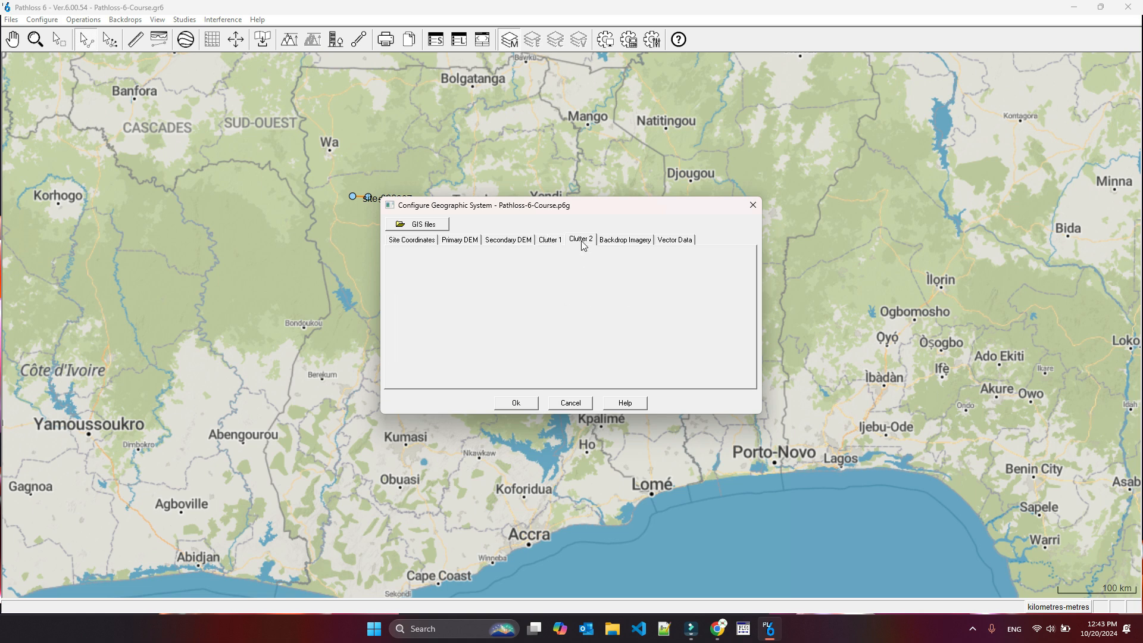
click(583, 241)
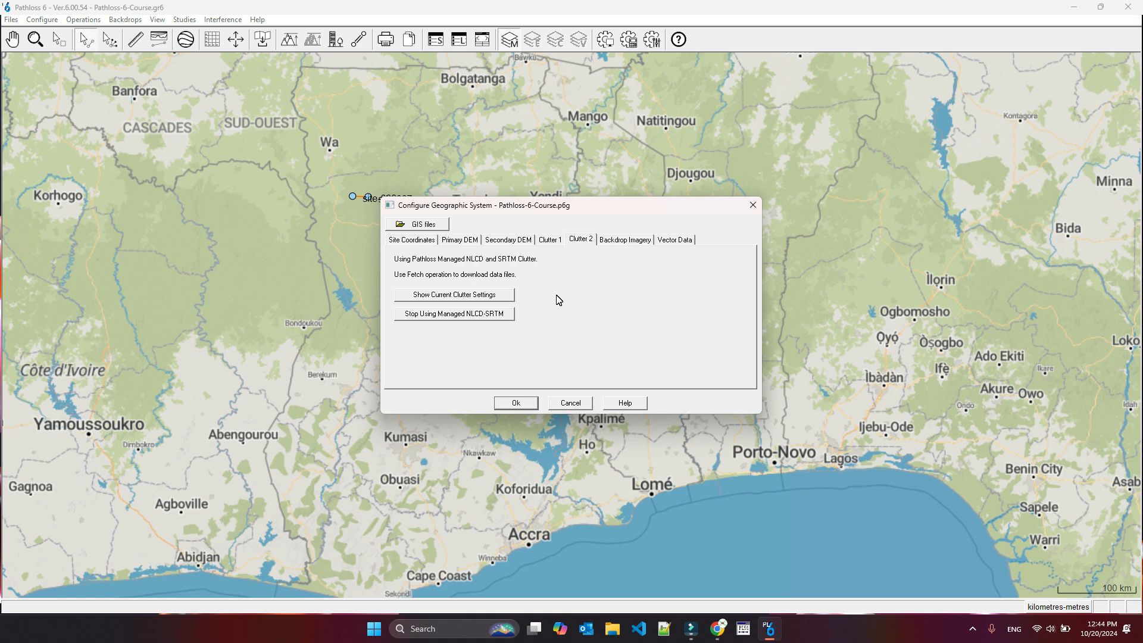
Examine the backdrop imagery and vector data settings
click(626, 240)
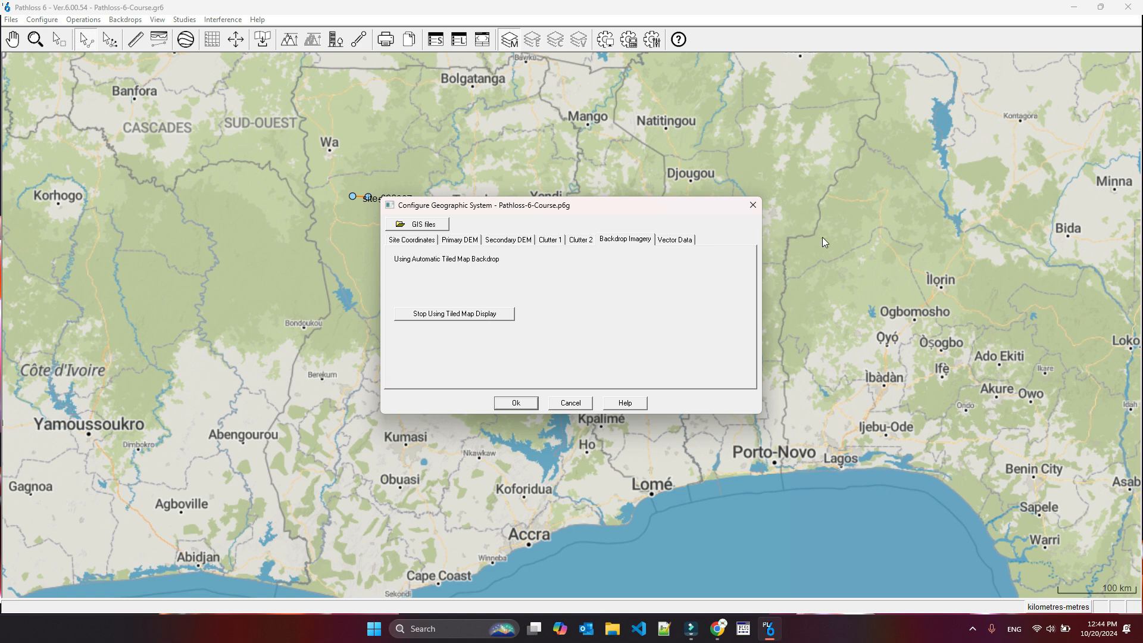
click(674, 239)
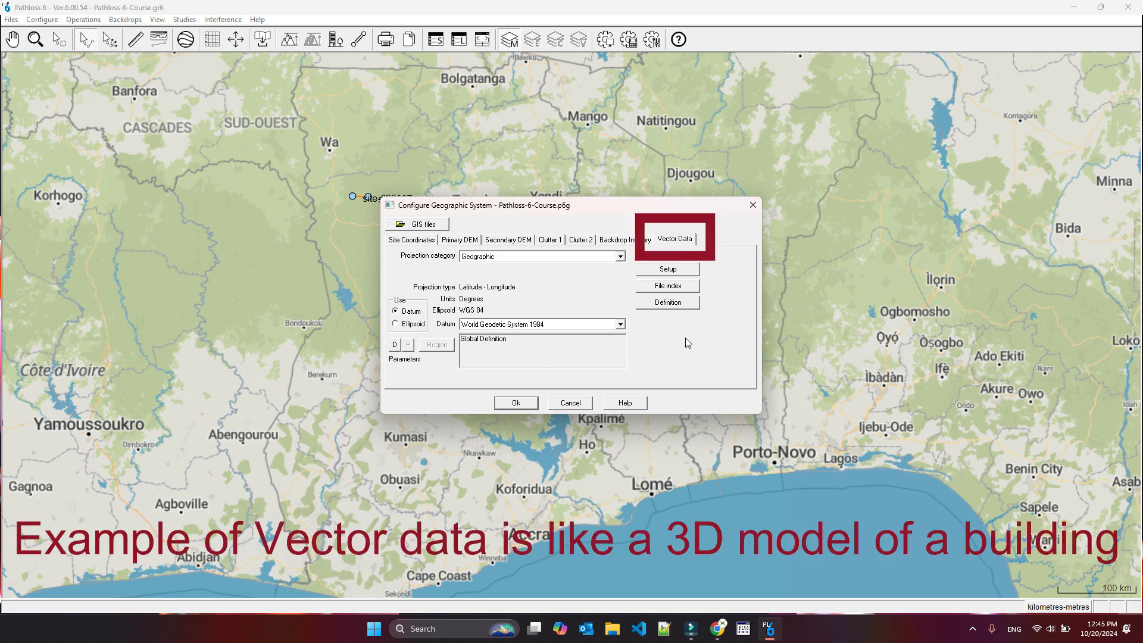
View the available GIS file operations and accept the geographic system configuration
click(418, 226)
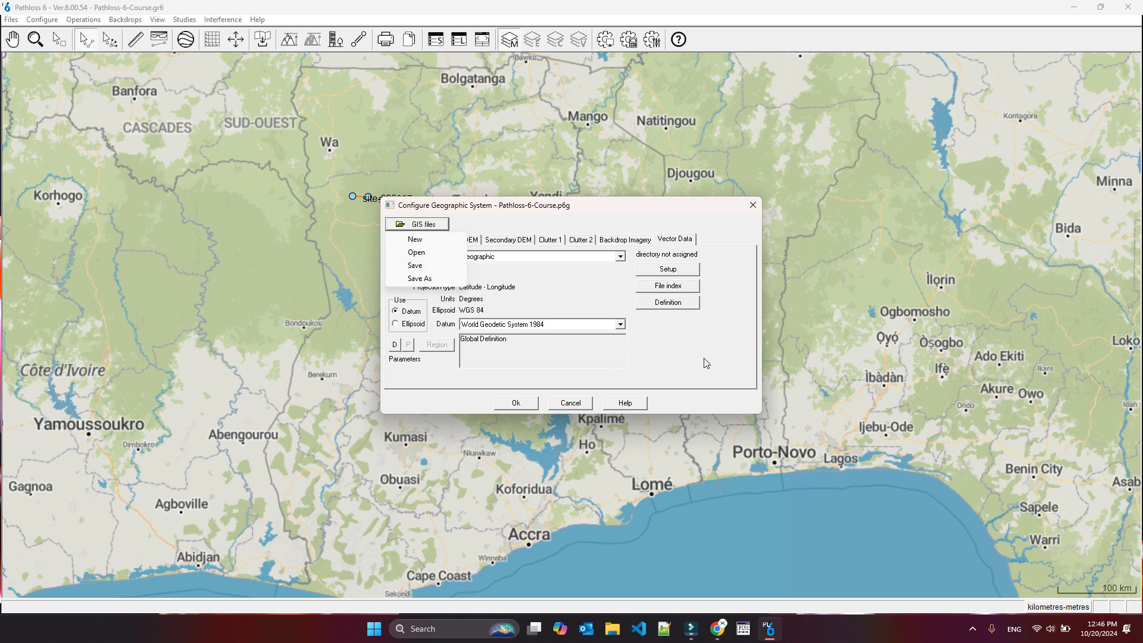
click(731, 358)
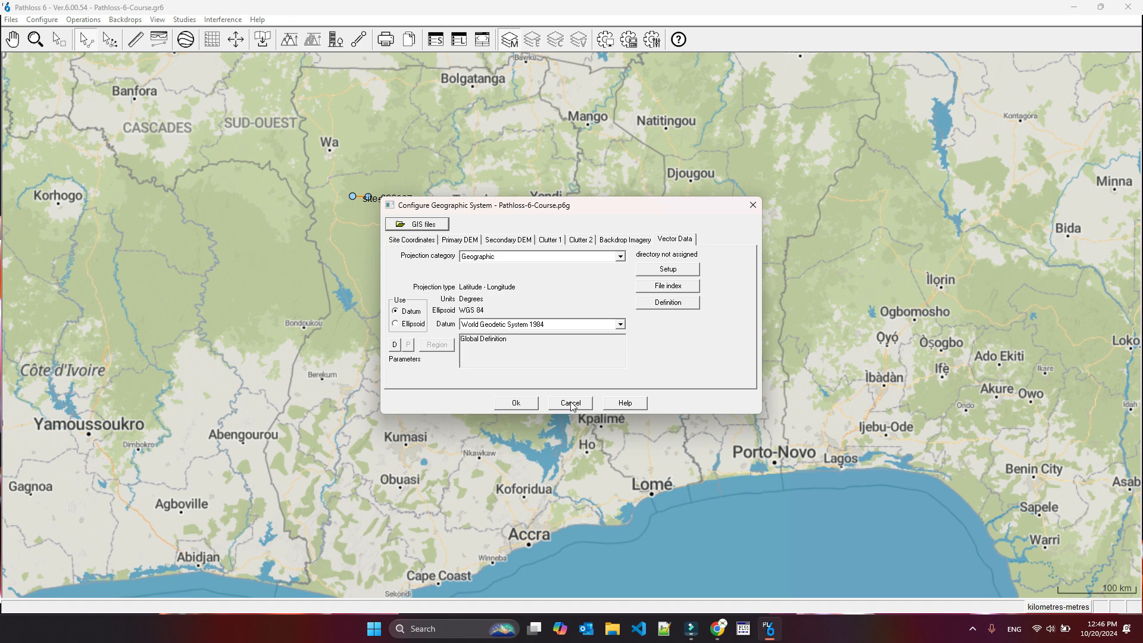
click(516, 403)
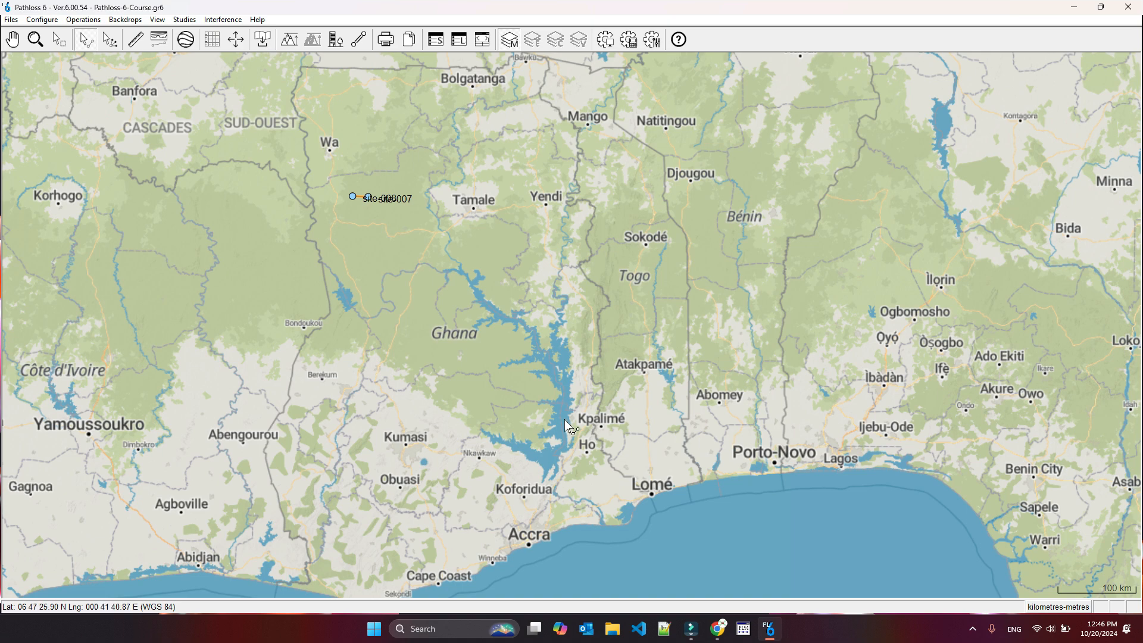
Open the Configure GIS help topic and read its overview, GIS files, and datum and projection sections
click(259, 19)
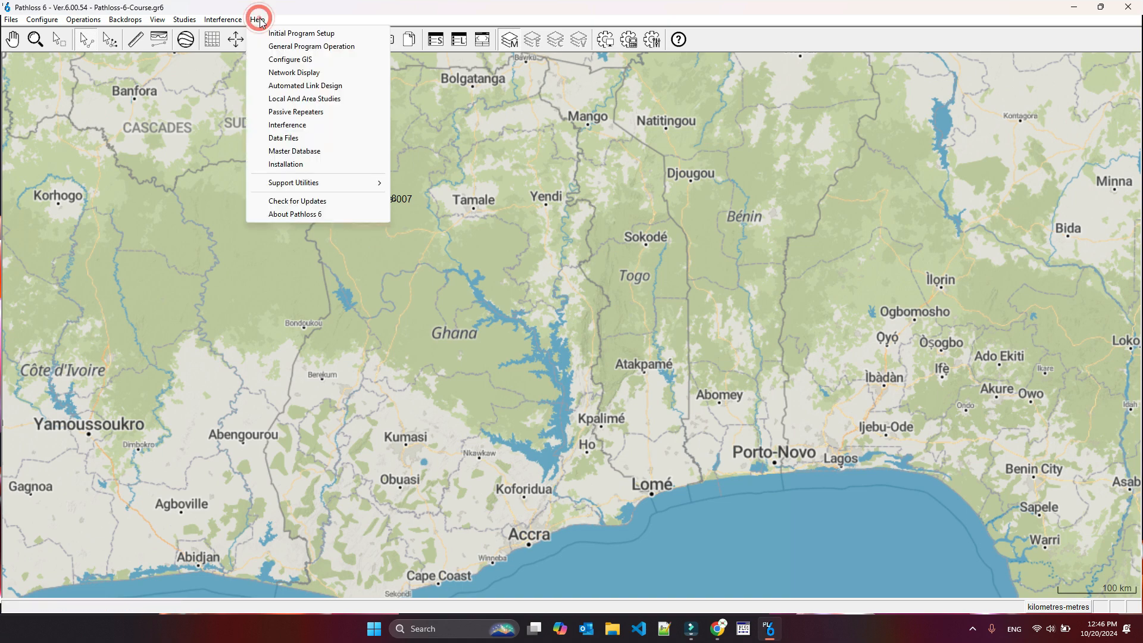
click(302, 62)
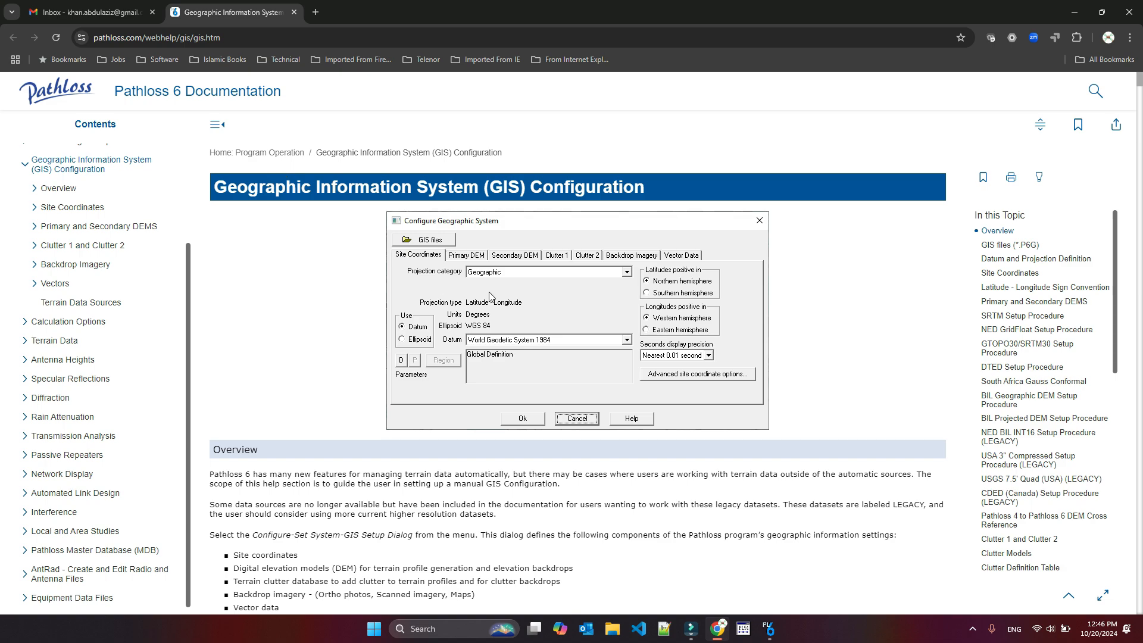
scroll(744, 336, down, 7)
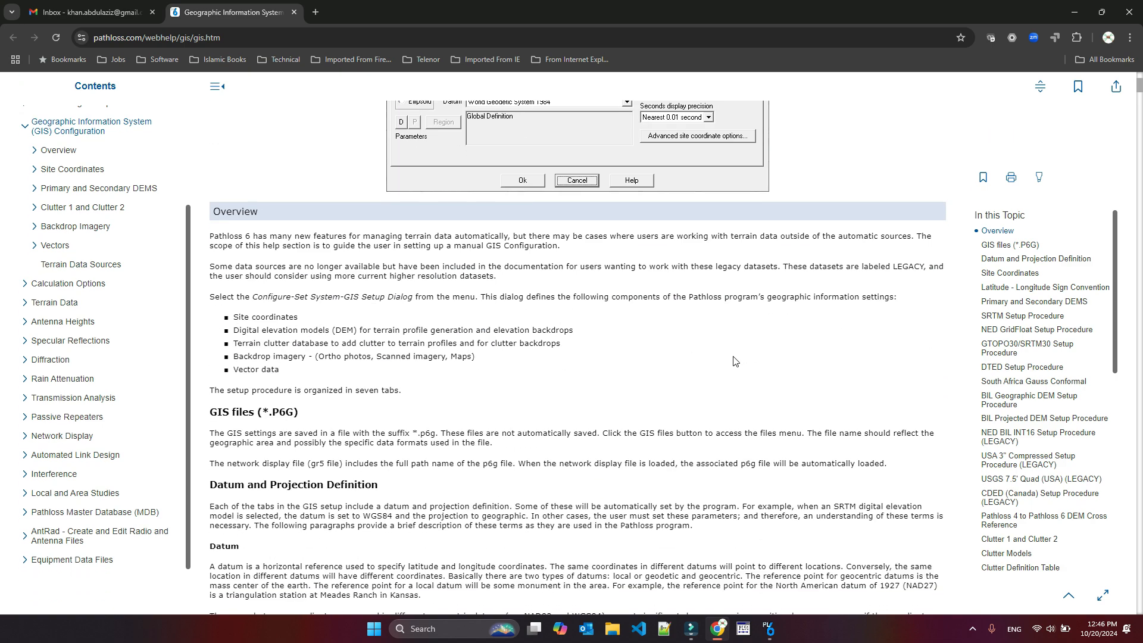
scroll(735, 363, down, 3)
scroll(738, 363, up, 3)
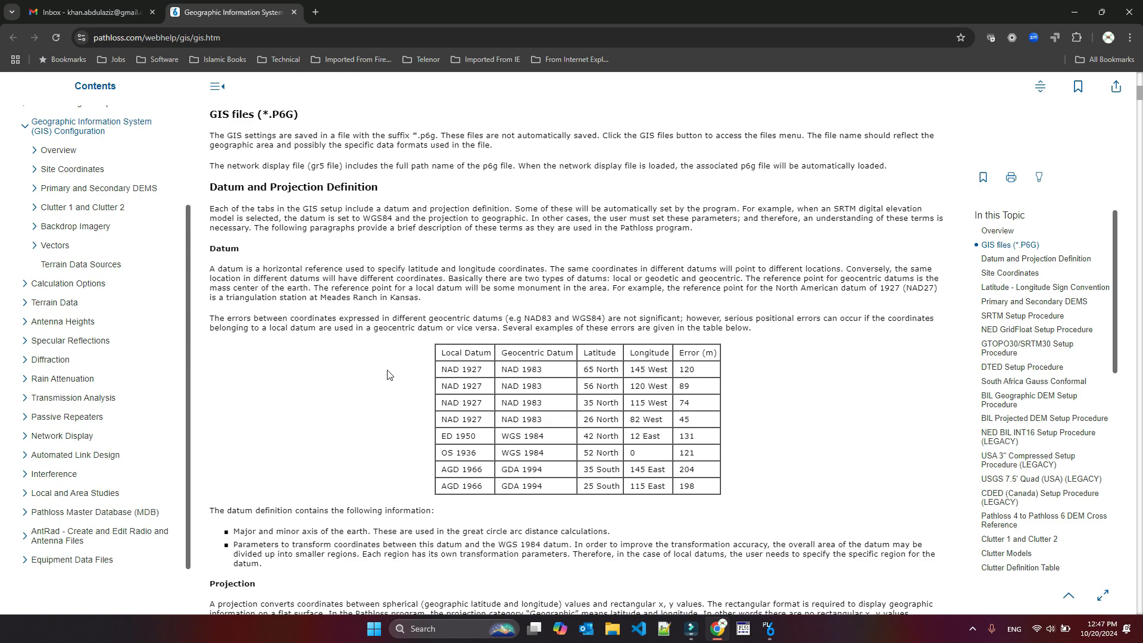
scroll(386, 374, up, 2)
scroll(388, 374, down, 8)
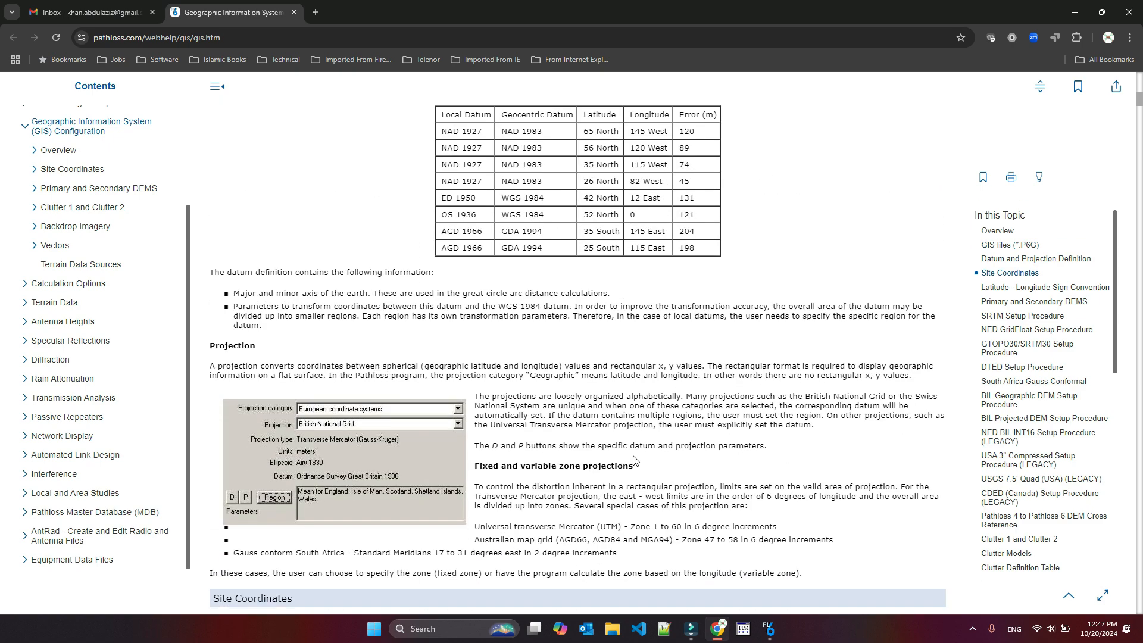
Read the Site Coordinates help section, including the sign convention and advanced site coordinate options
scroll(435, 356, down, 5)
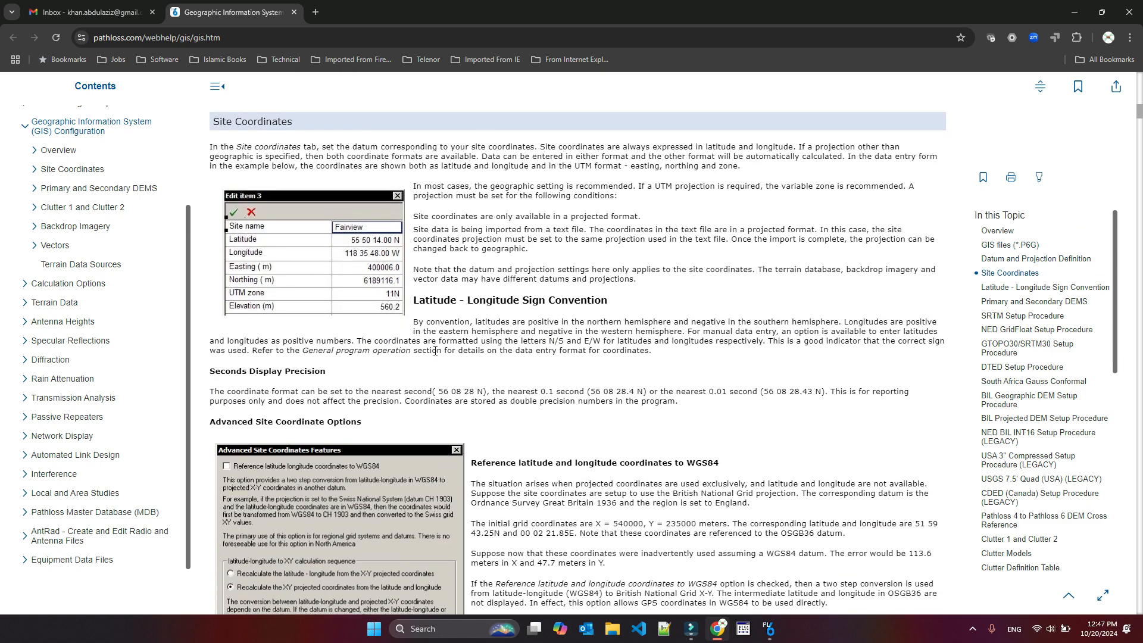
scroll(435, 356, down, 6)
scroll(243, 240, up, 3)
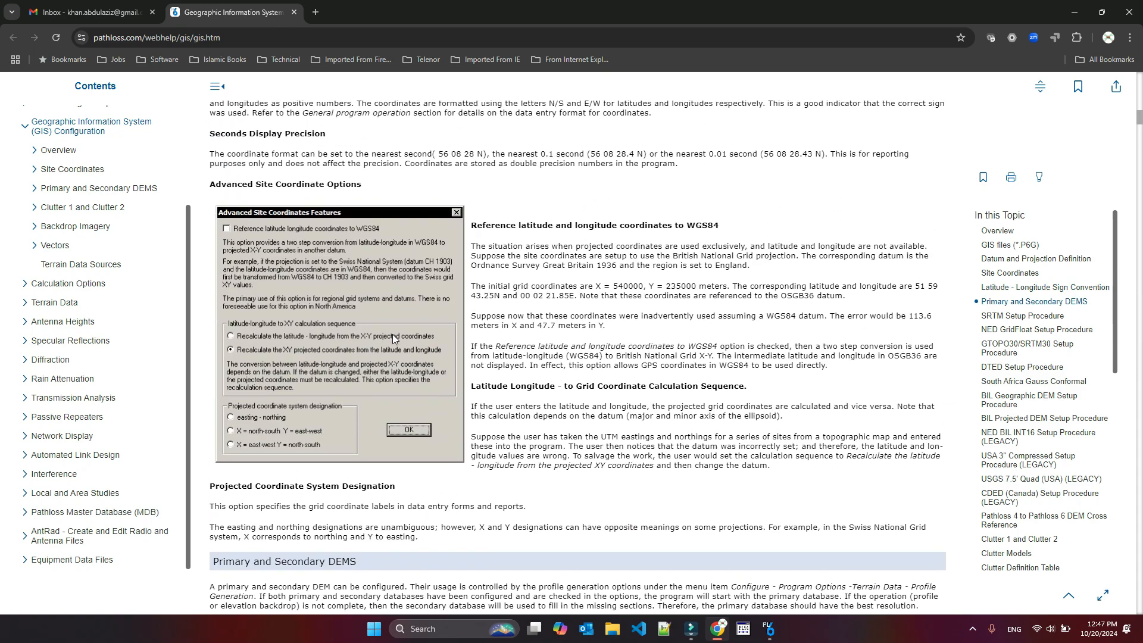
Examine the help on primary and secondary DEMs, covering the SRTM, NED GridFloat and GTOPO30/SRTM30 setup procedures
scroll(366, 301, down, 5)
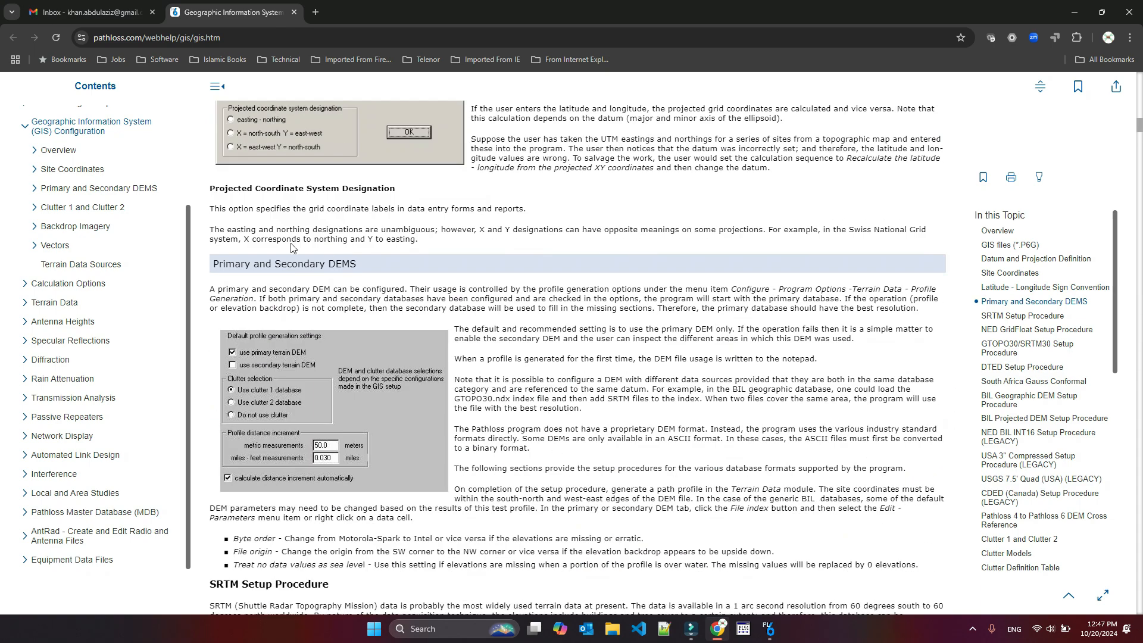
scroll(649, 435, down, 15)
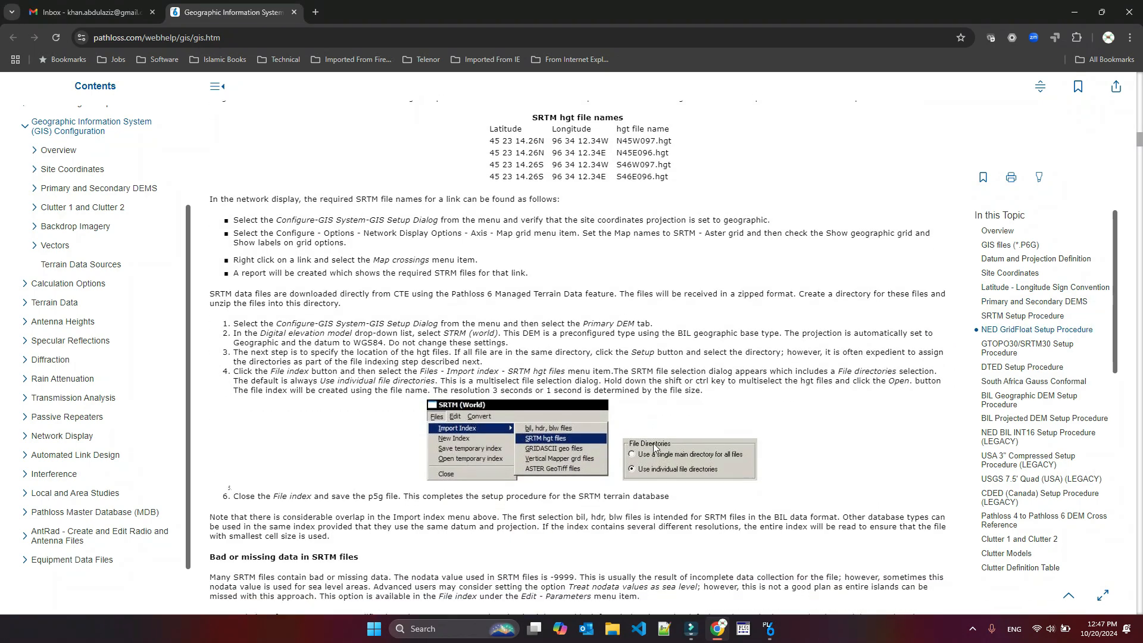
scroll(653, 444, down, 10)
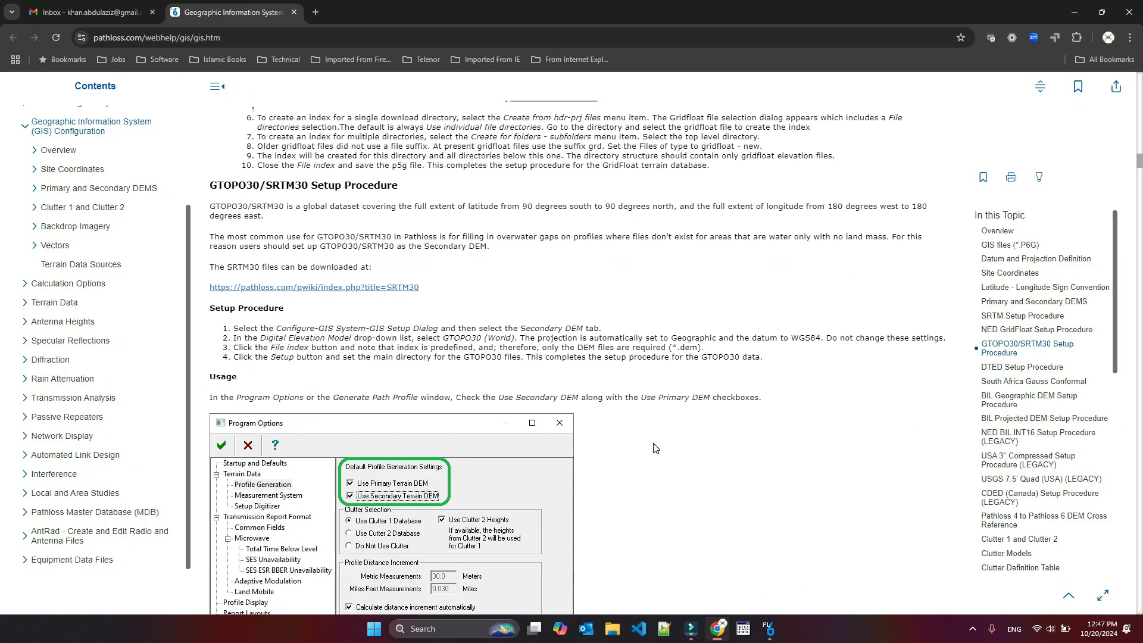
scroll(654, 448, up, 4)
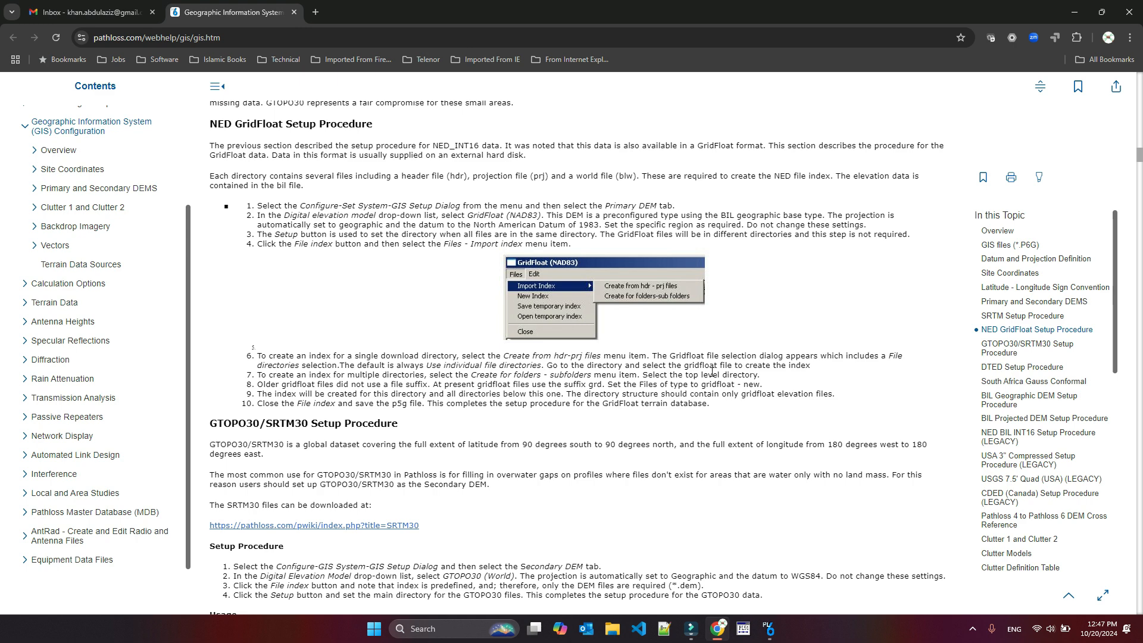
scroll(708, 397, up, 1)
scroll(708, 397, up, 13)
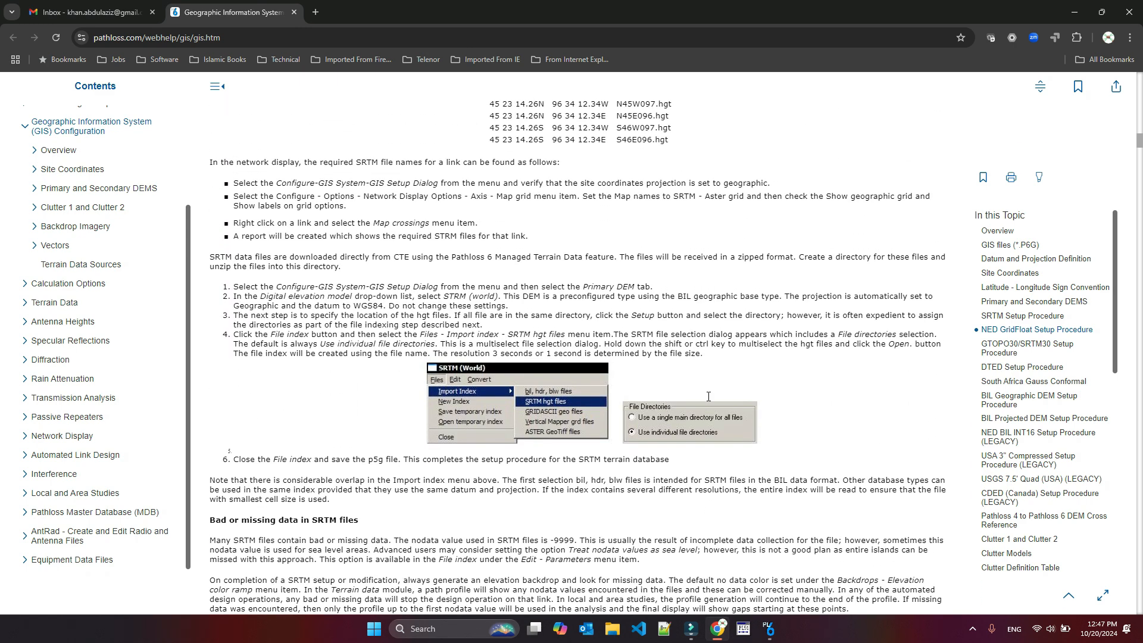
scroll(708, 401, up, 2)
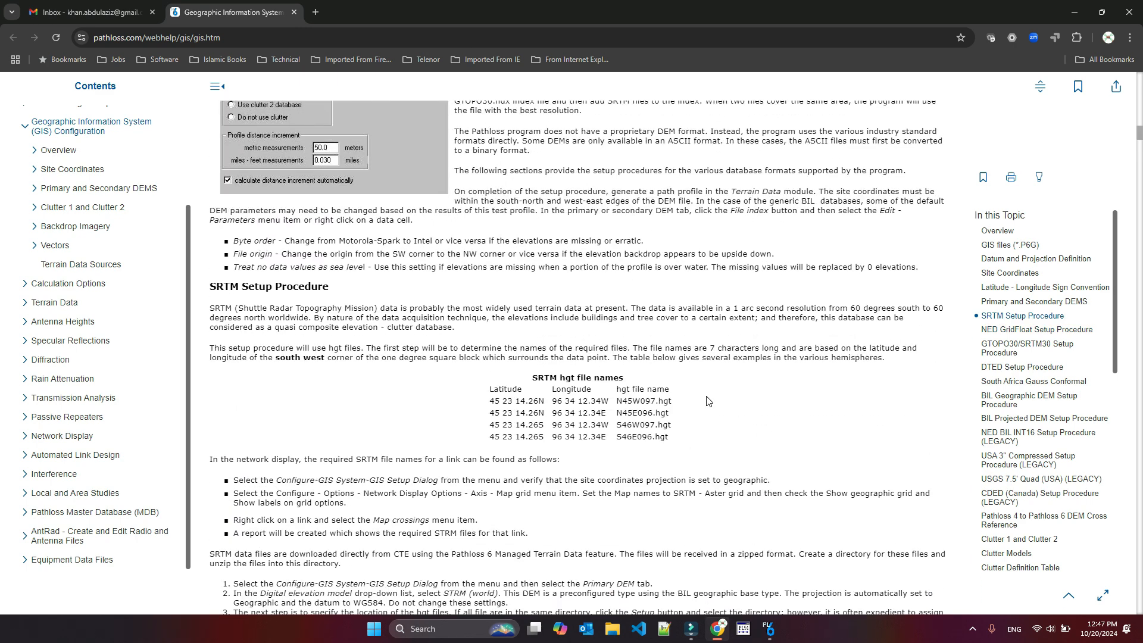
scroll(361, 345, up, 4)
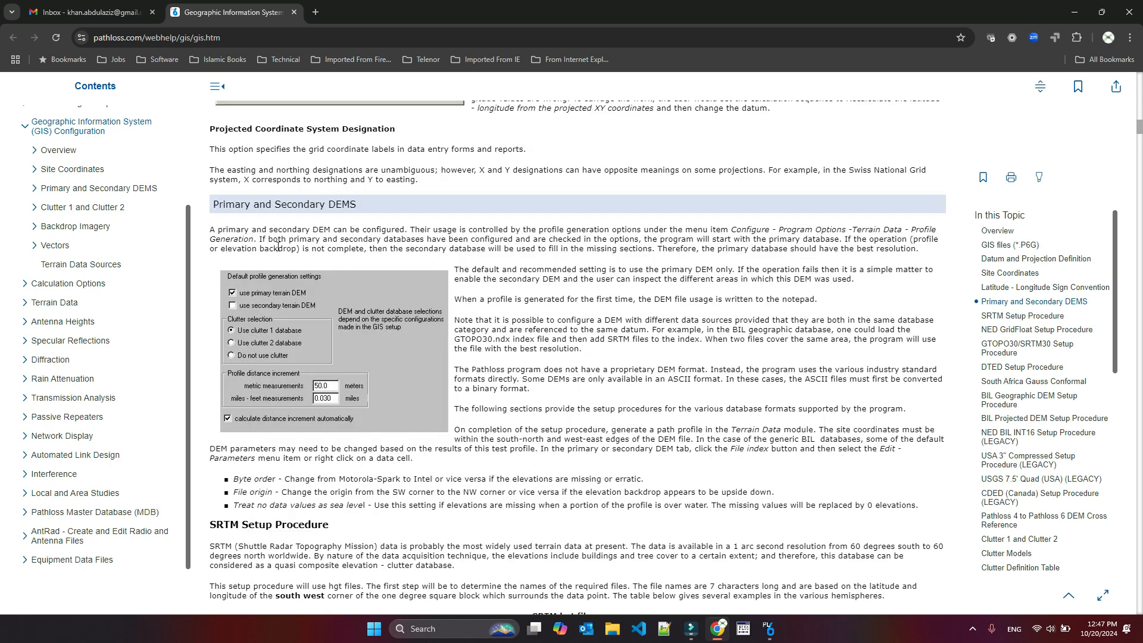
scroll(651, 404, down, 20)
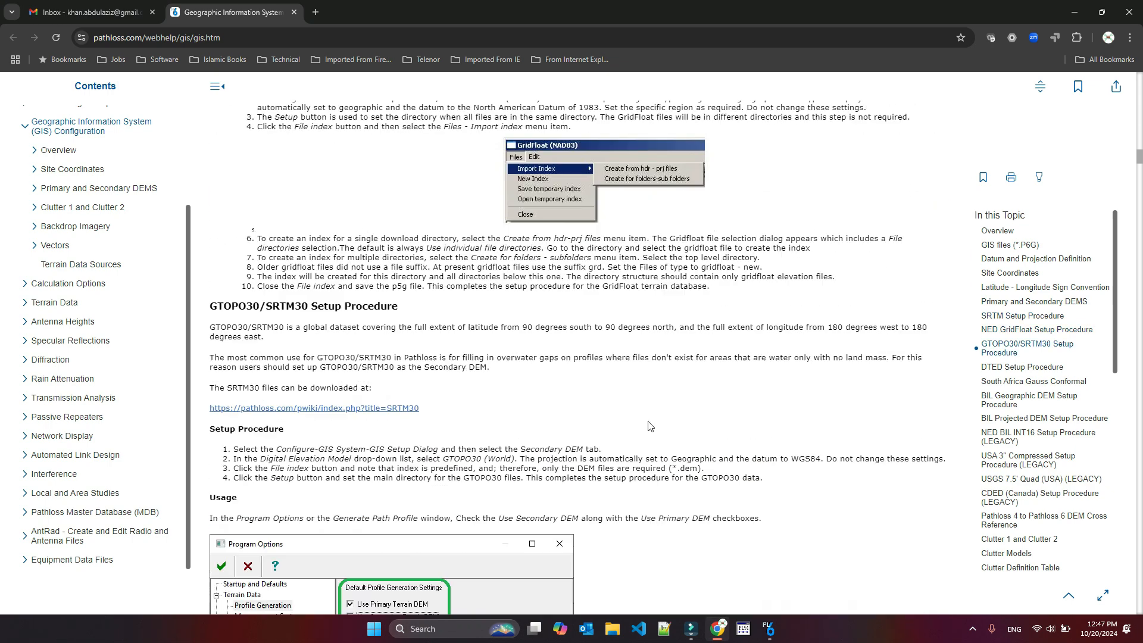
scroll(650, 426, down, 3)
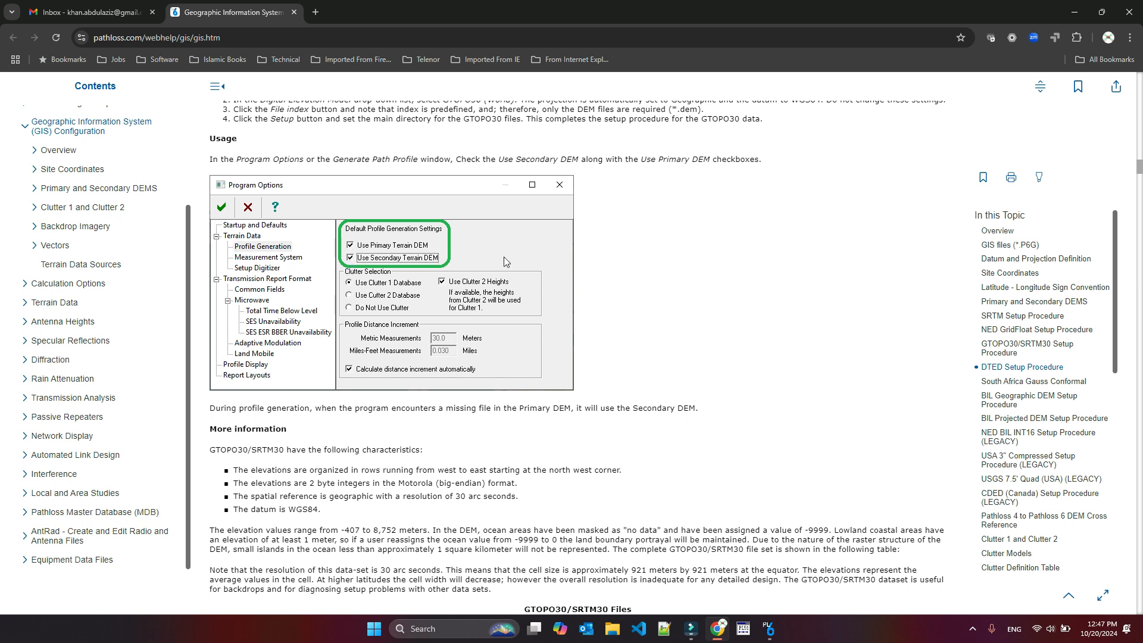
Examine the GTOPO30/SRTM30 file table and the help on DTED setup and South Africa Gauss Conformal data
scroll(702, 379, down, 5)
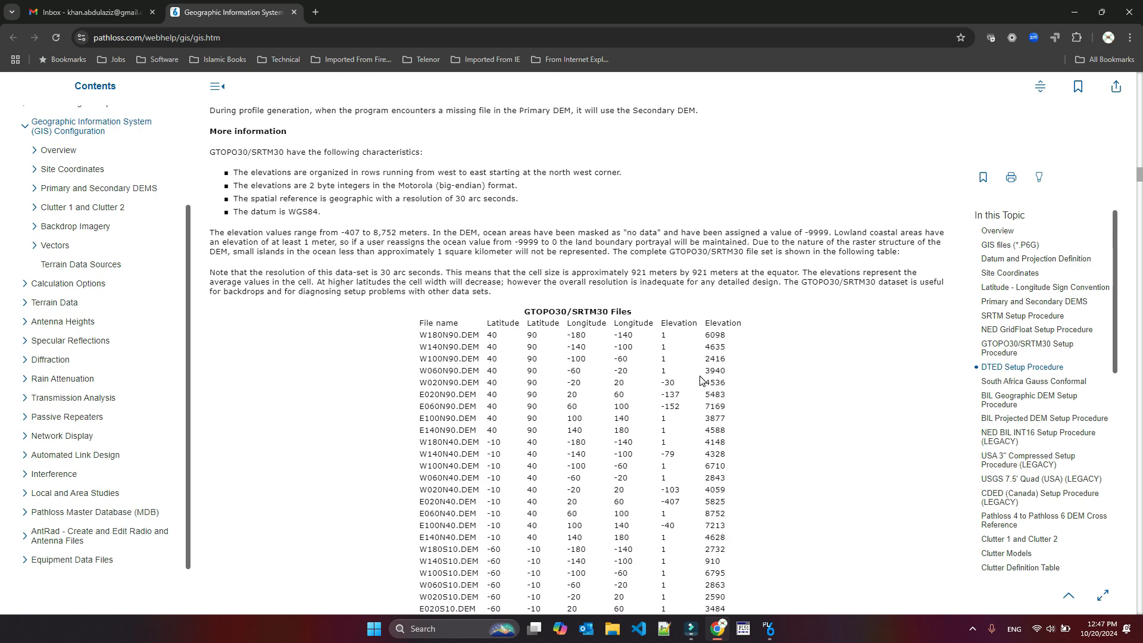
scroll(703, 380, down, 8)
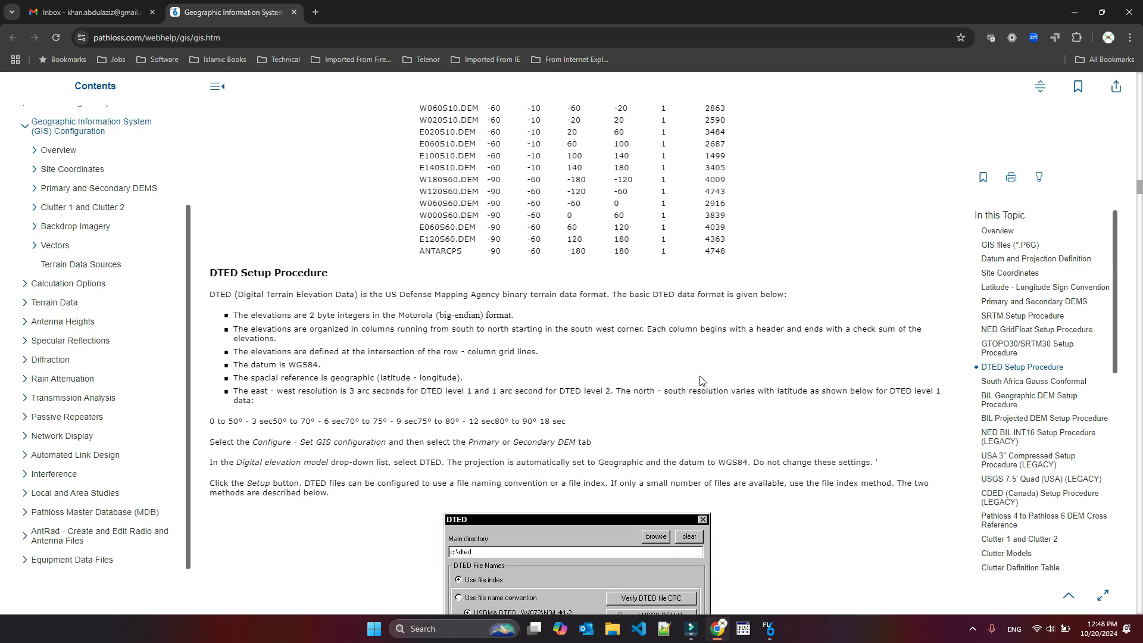
scroll(700, 377, down, 15)
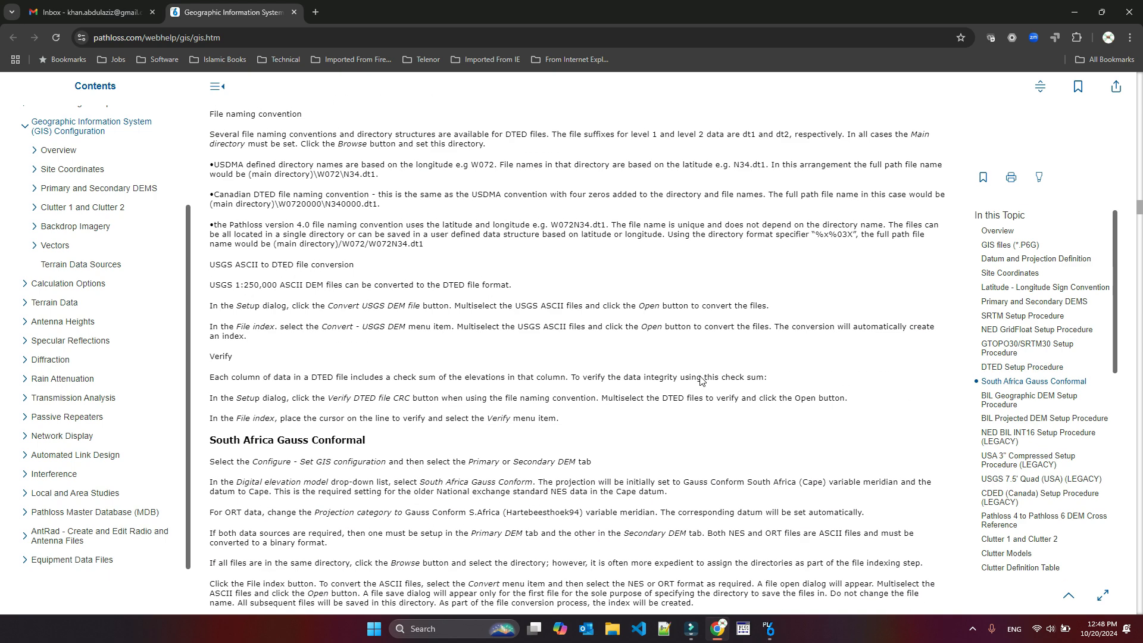
scroll(703, 380, down, 8)
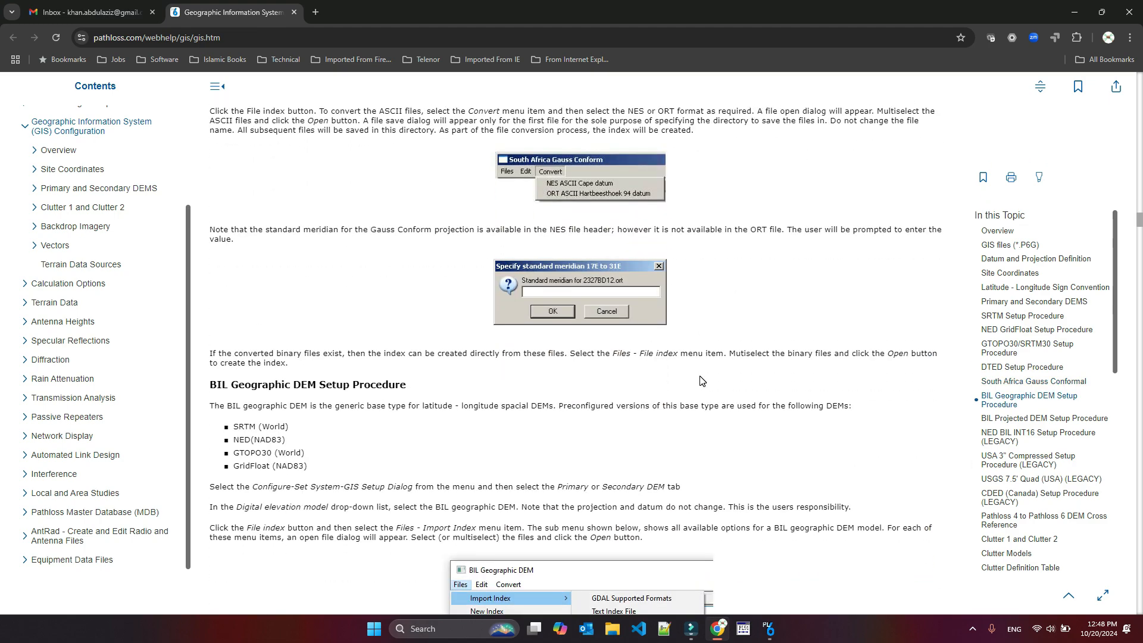
scroll(701, 381, up, 18)
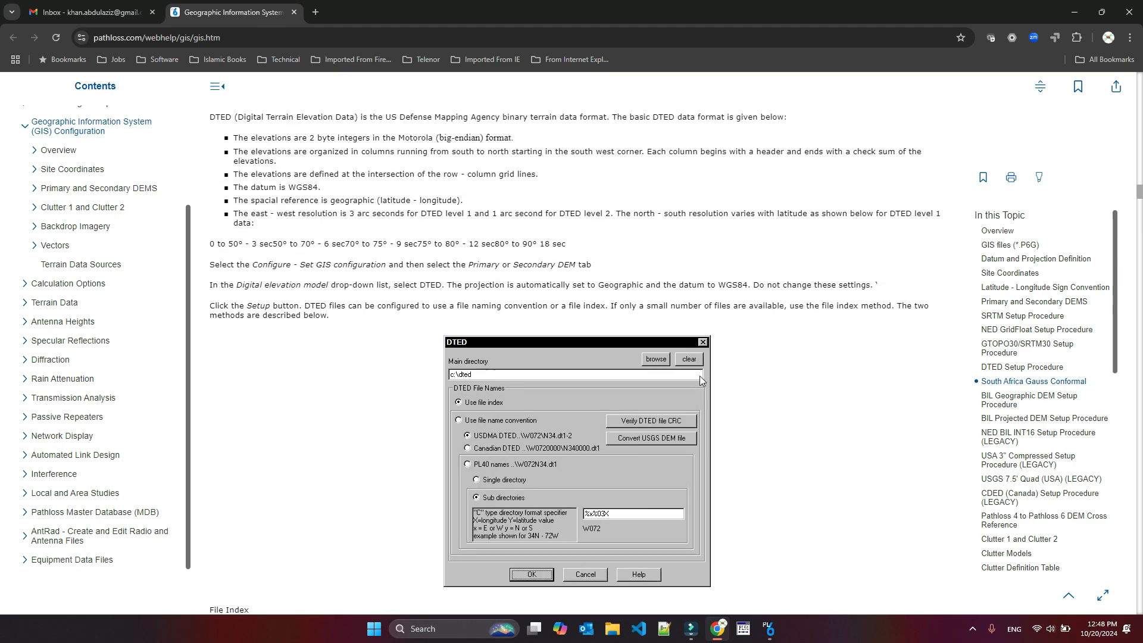
scroll(700, 378, up, 3)
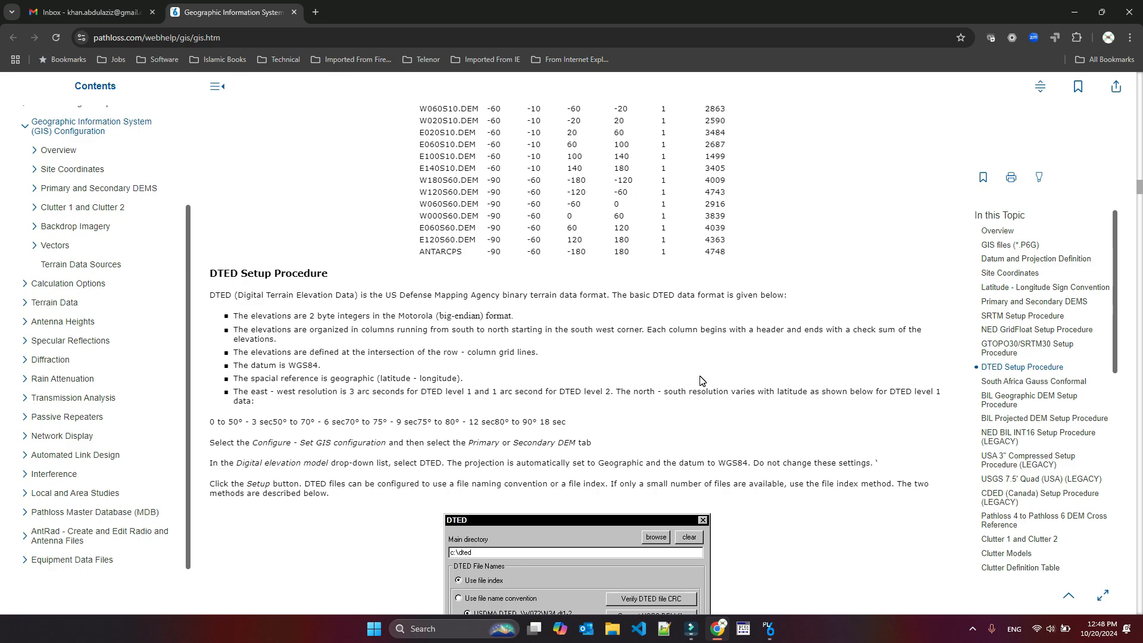
scroll(699, 380, down, 8)
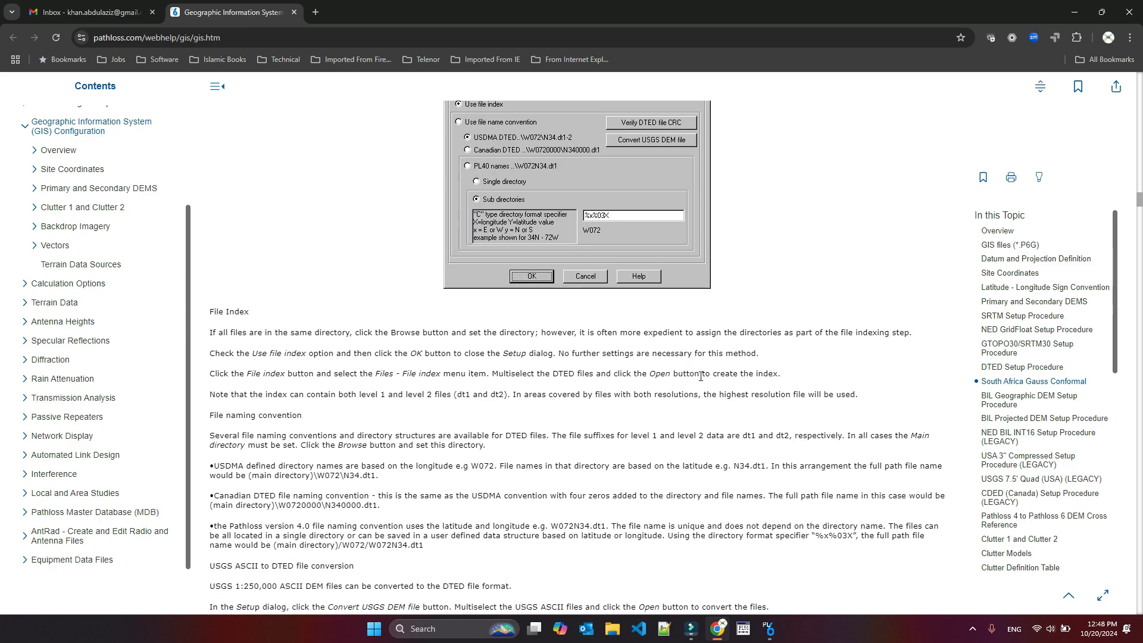
scroll(700, 376, down, 10)
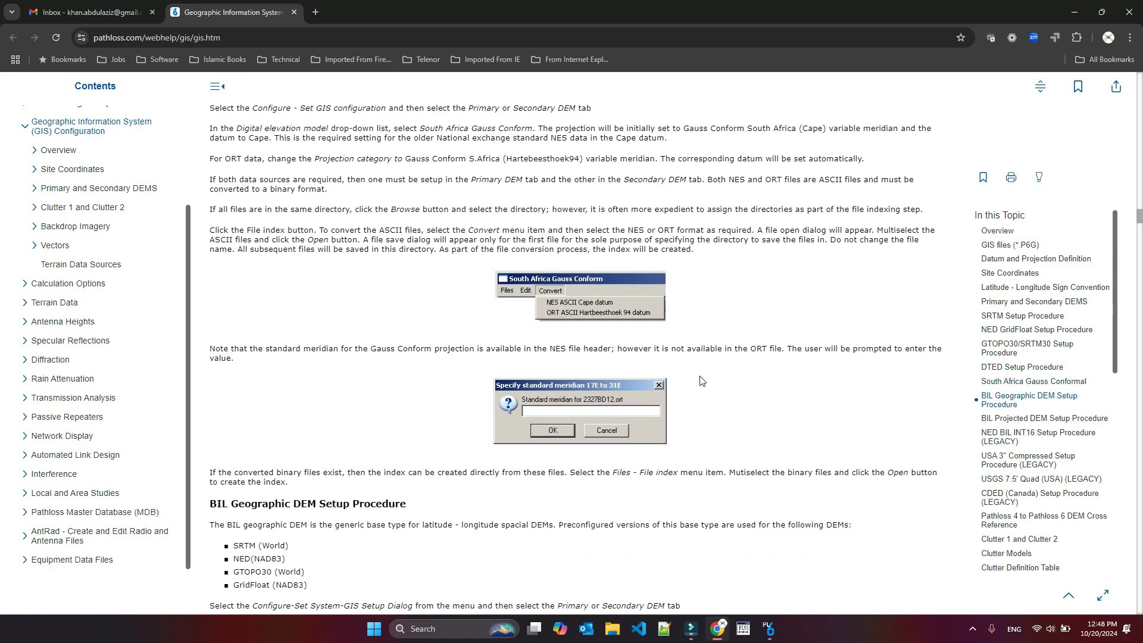
Review the BIL geographic, BIL projected and legacy DEM setup procedures, and return to the start of the GIS configuration topic
scroll(700, 381, down, 7)
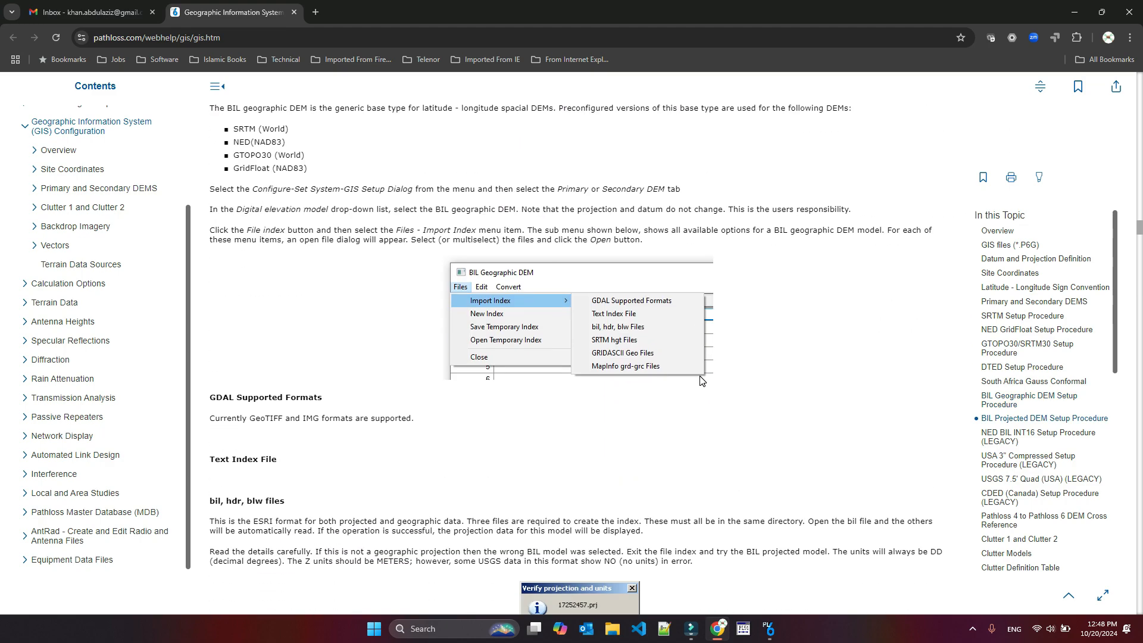
scroll(701, 381, down, 15)
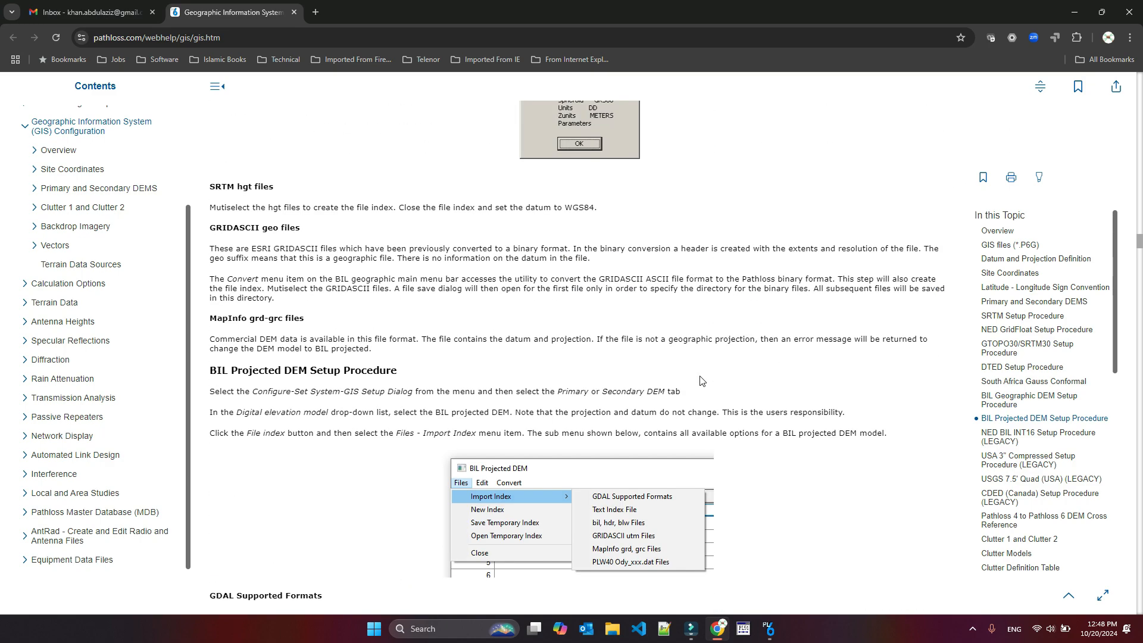
scroll(701, 381, down, 20)
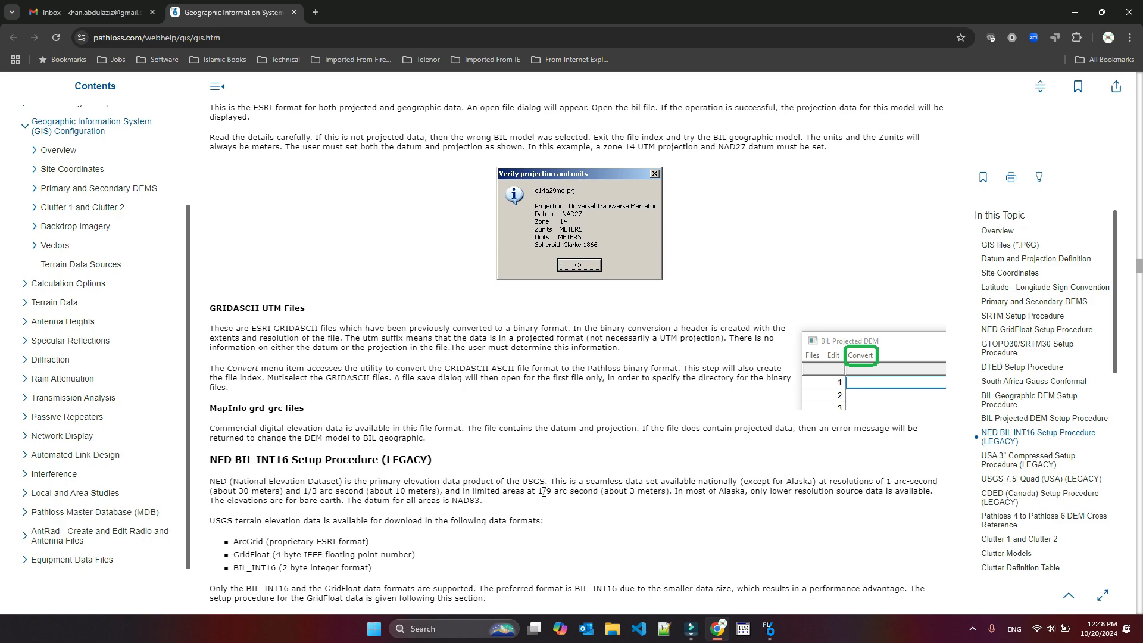
scroll(543, 492, down, 20)
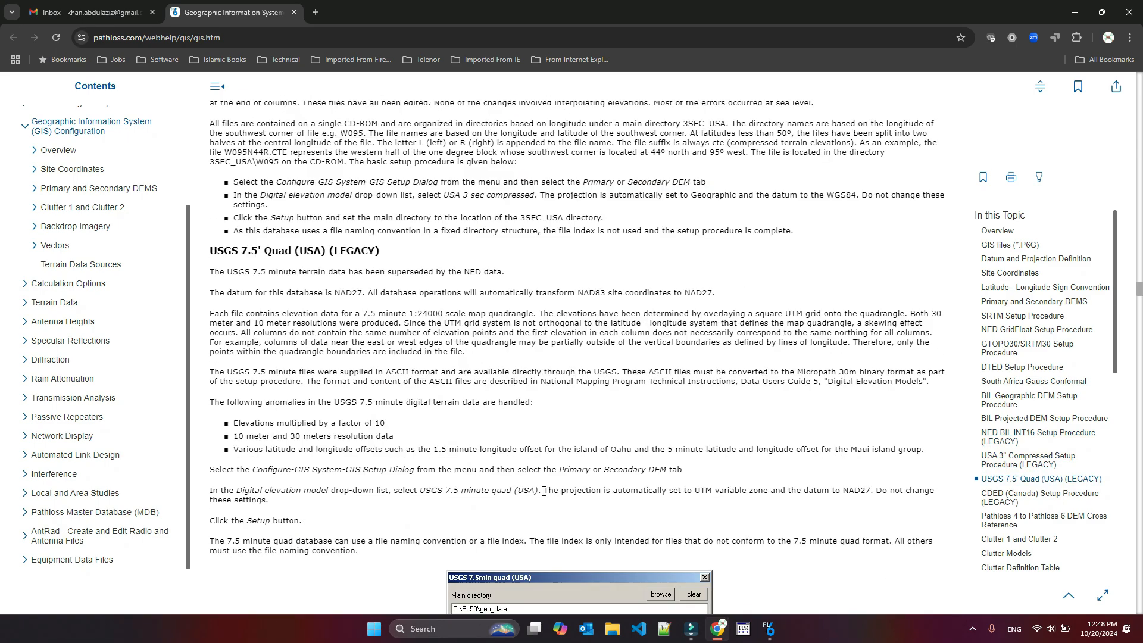
scroll(543, 491, down, 5)
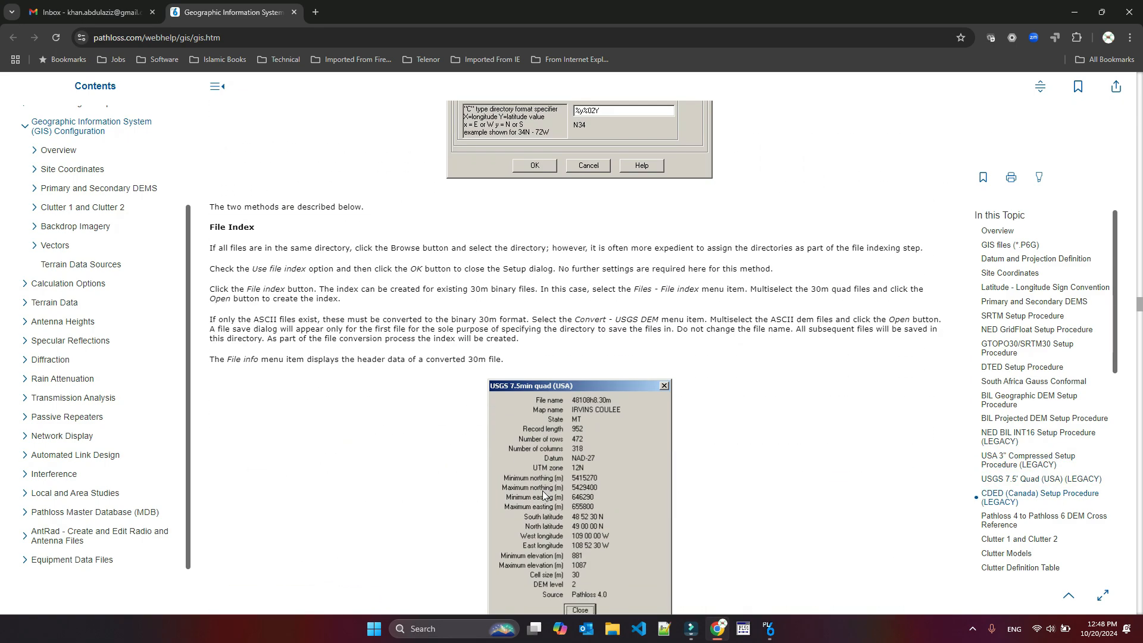
scroll(543, 493, down, 10)
scroll(543, 494, down, 10)
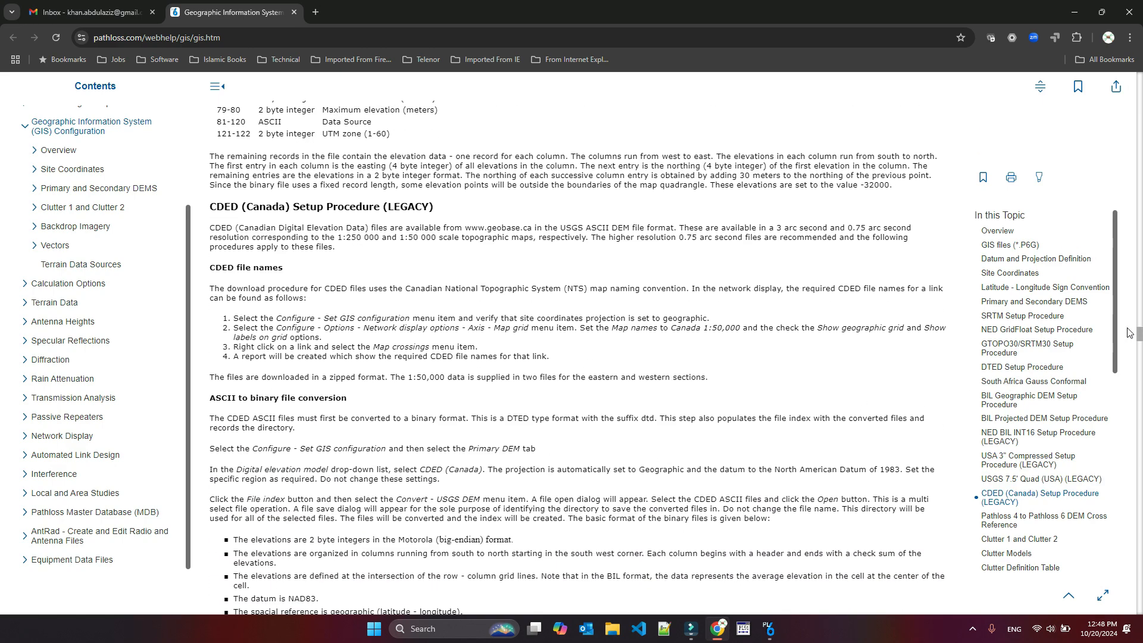
drag(1138, 332, 1138, 80)
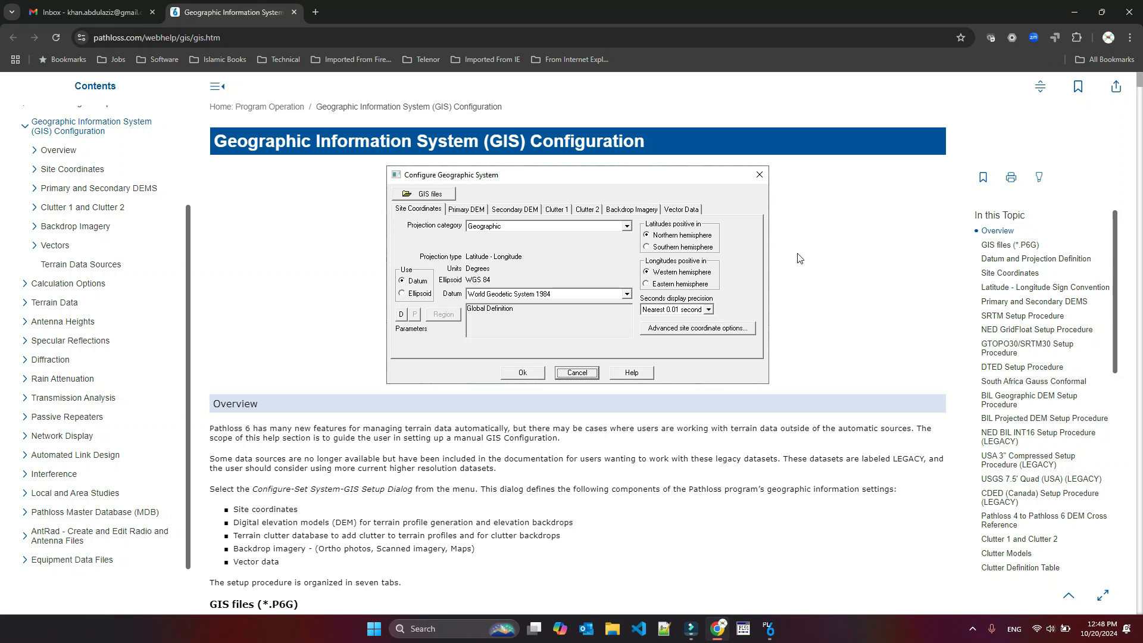